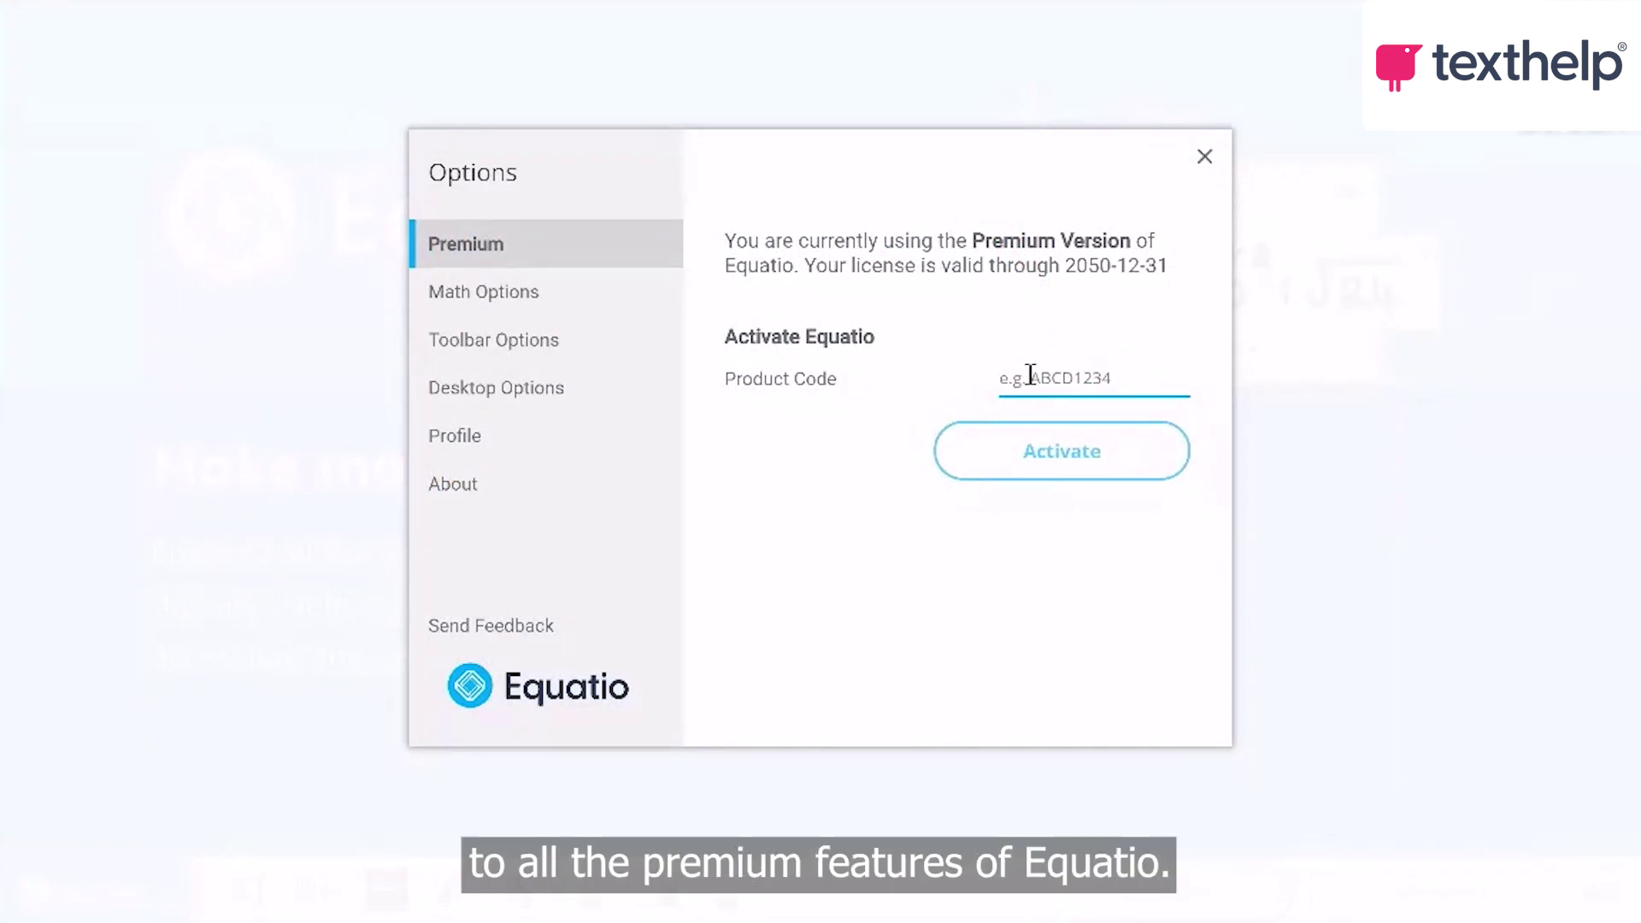
Review the math options, including the available math font sizes
{"action": "left_click", "coordinate": [551, 294]}
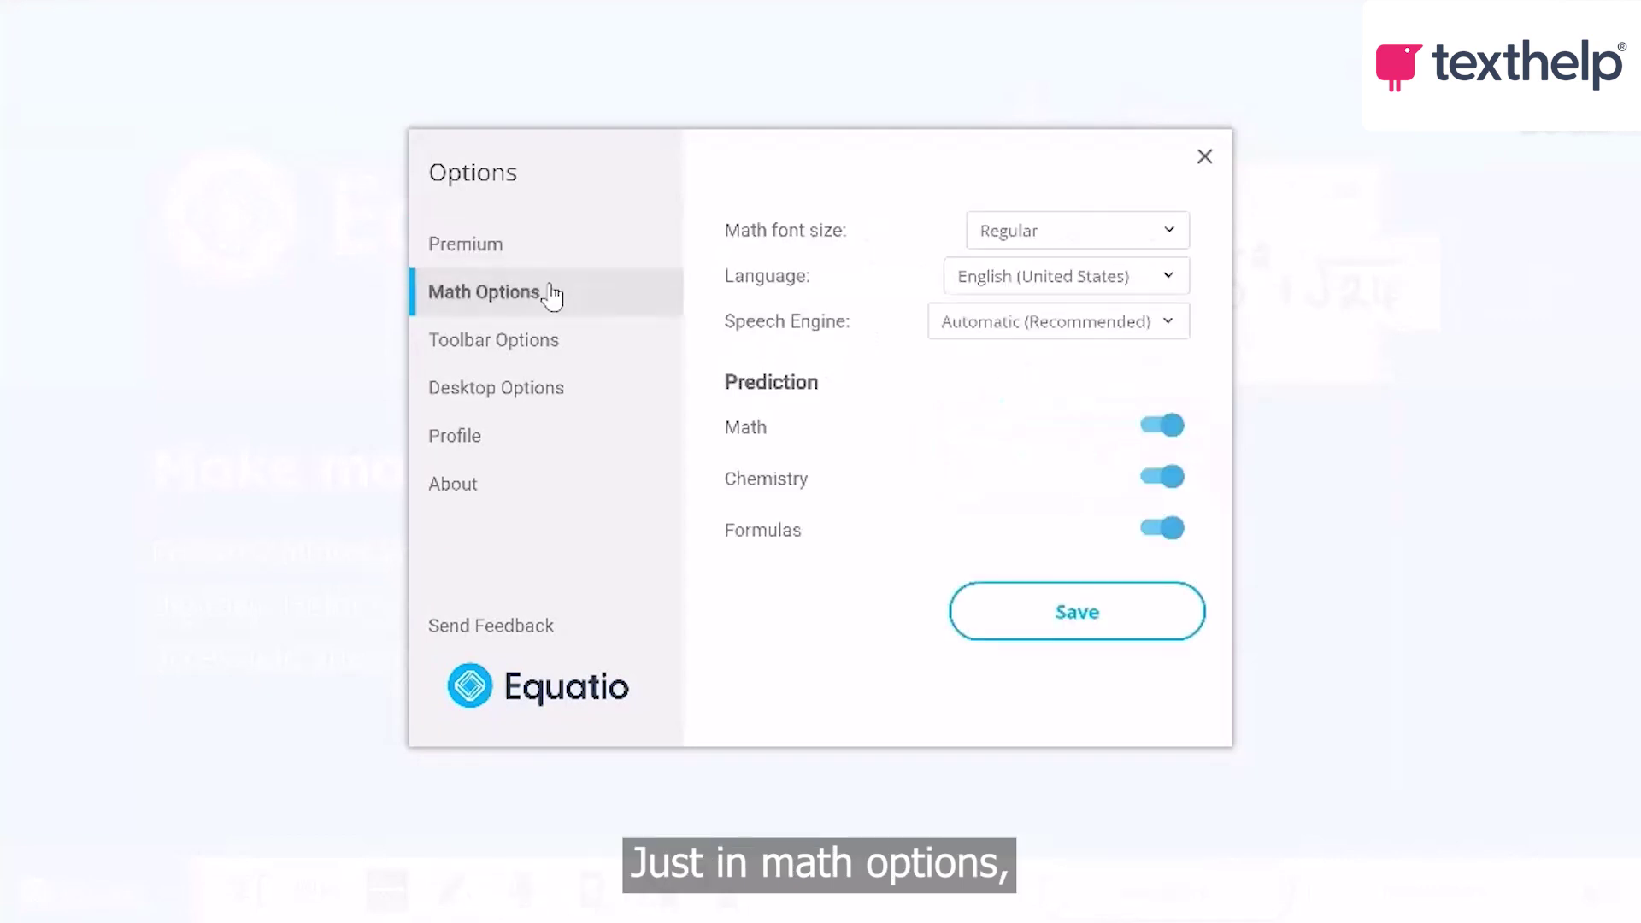
{"action": "left_click", "coordinate": [1177, 235]}
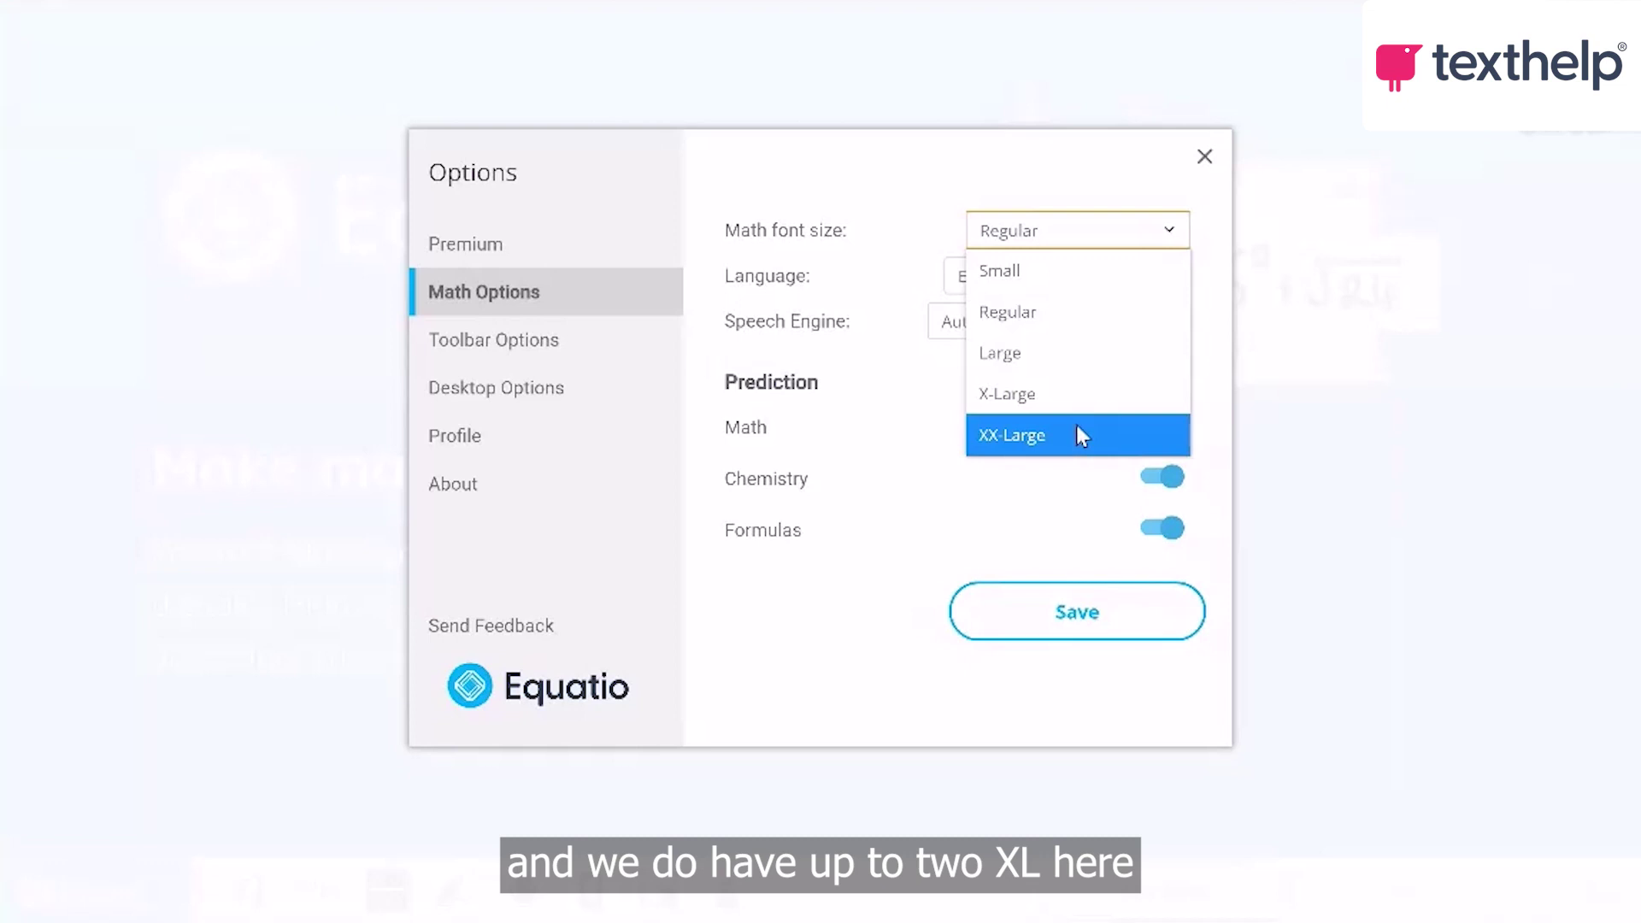
{"action": "left_click", "coordinate": [1168, 232]}
Try hiding the LaTeX Editor and Graph Editor toolbar features, re-enable both and close the options without saving
{"action": "left_click", "coordinate": [516, 355]}
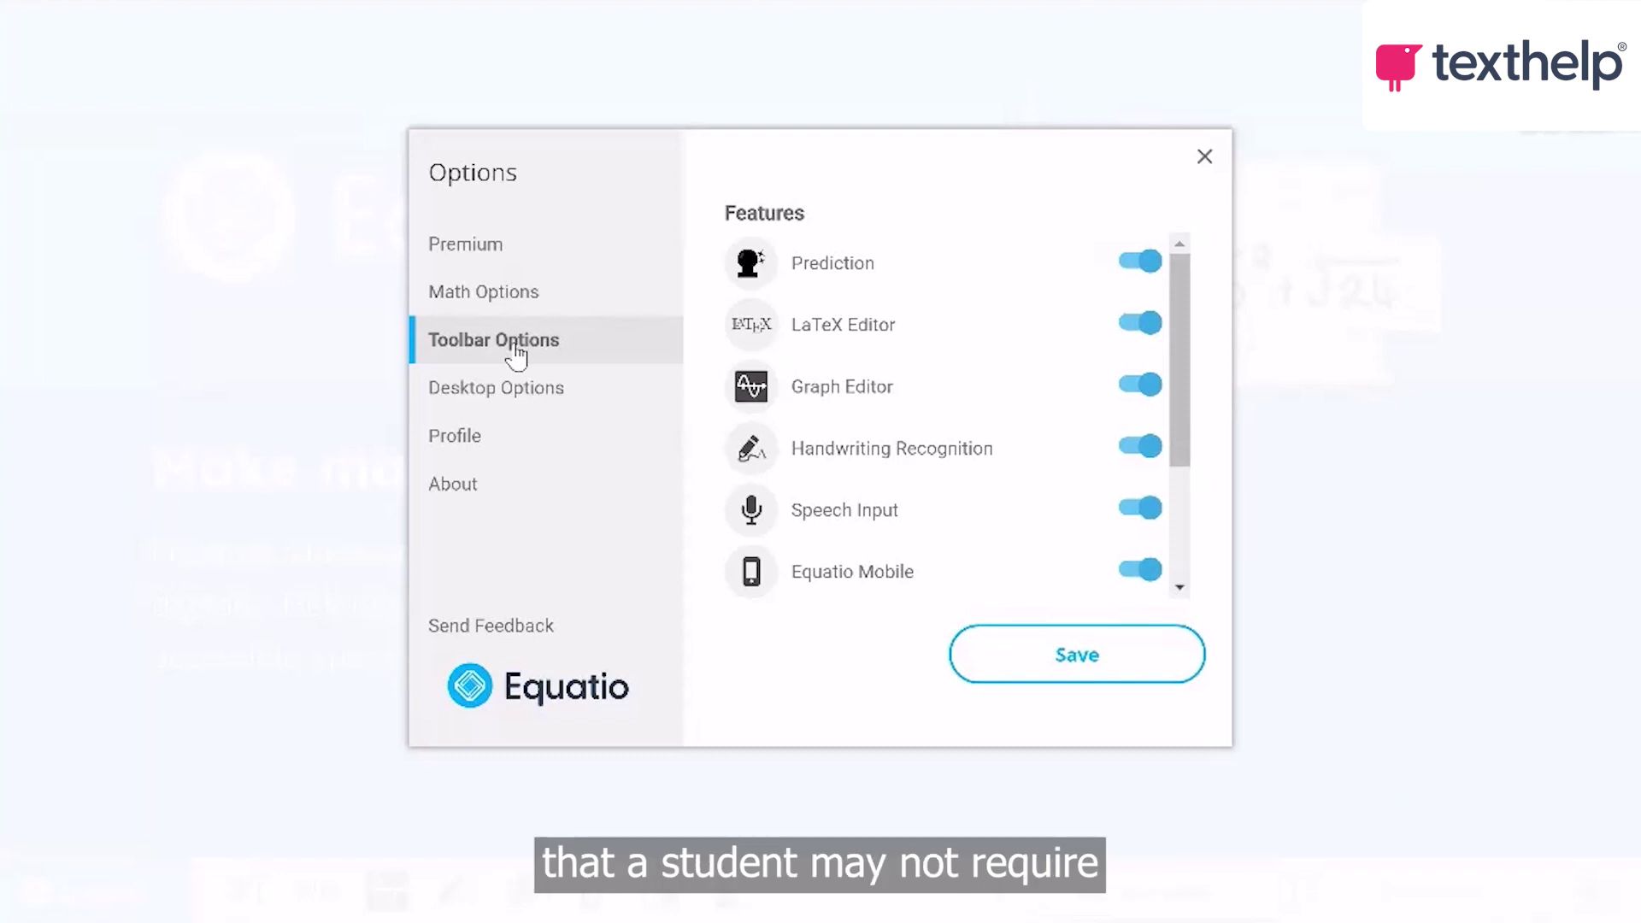
{"action": "left_click", "coordinate": [1125, 326]}
{"action": "left_click", "coordinate": [1130, 383]}
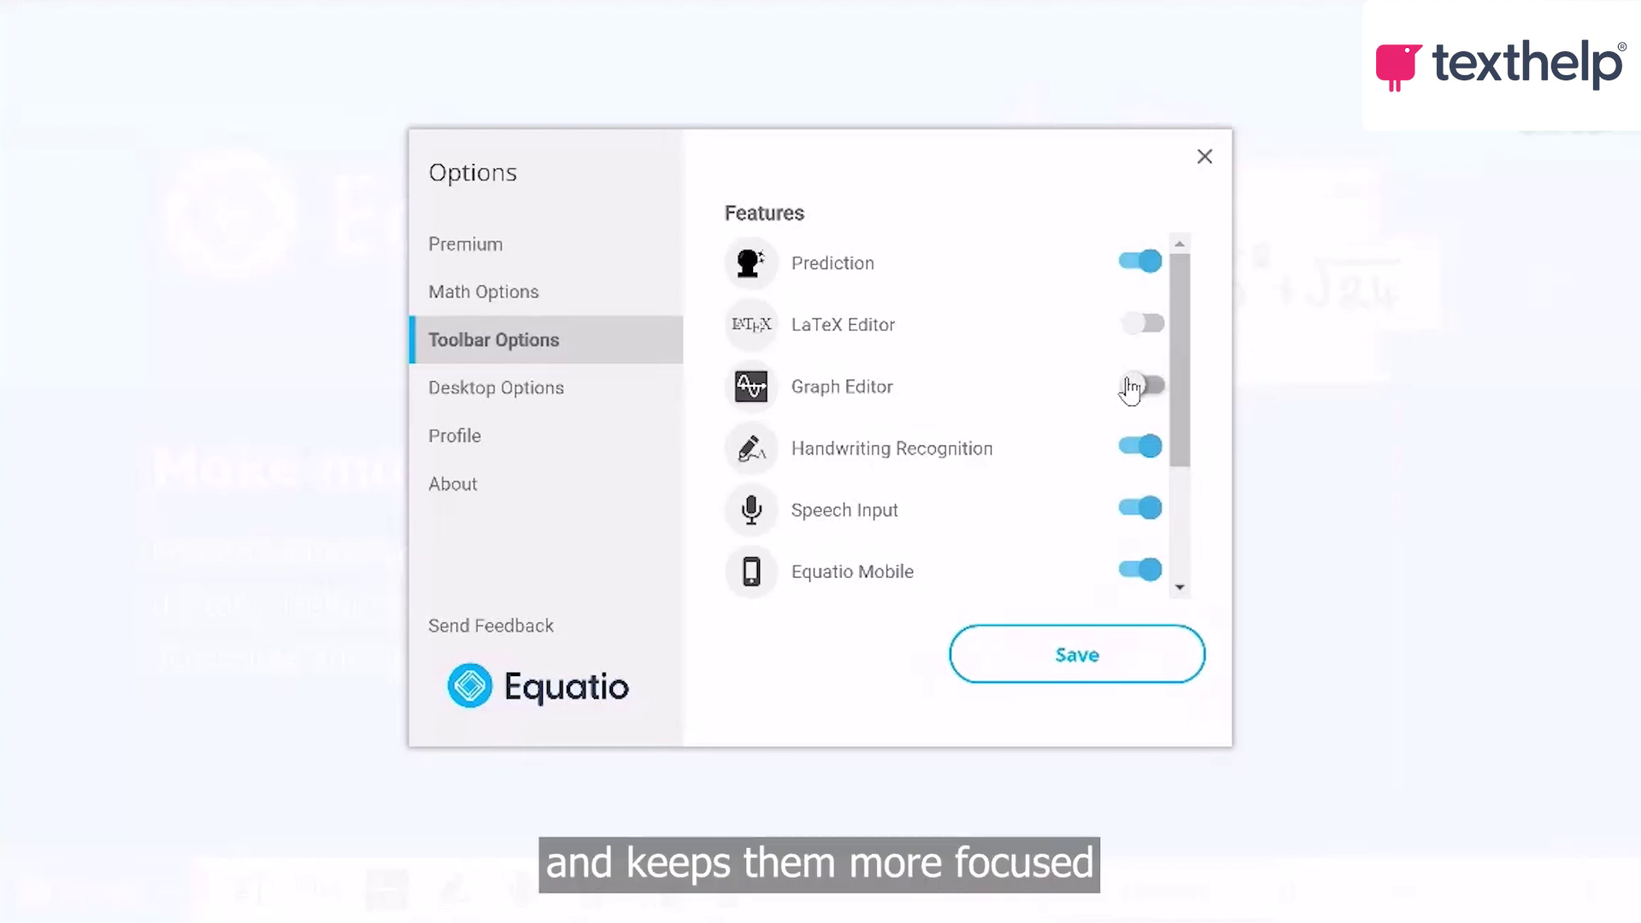
{"action": "left_click", "coordinate": [1137, 387]}
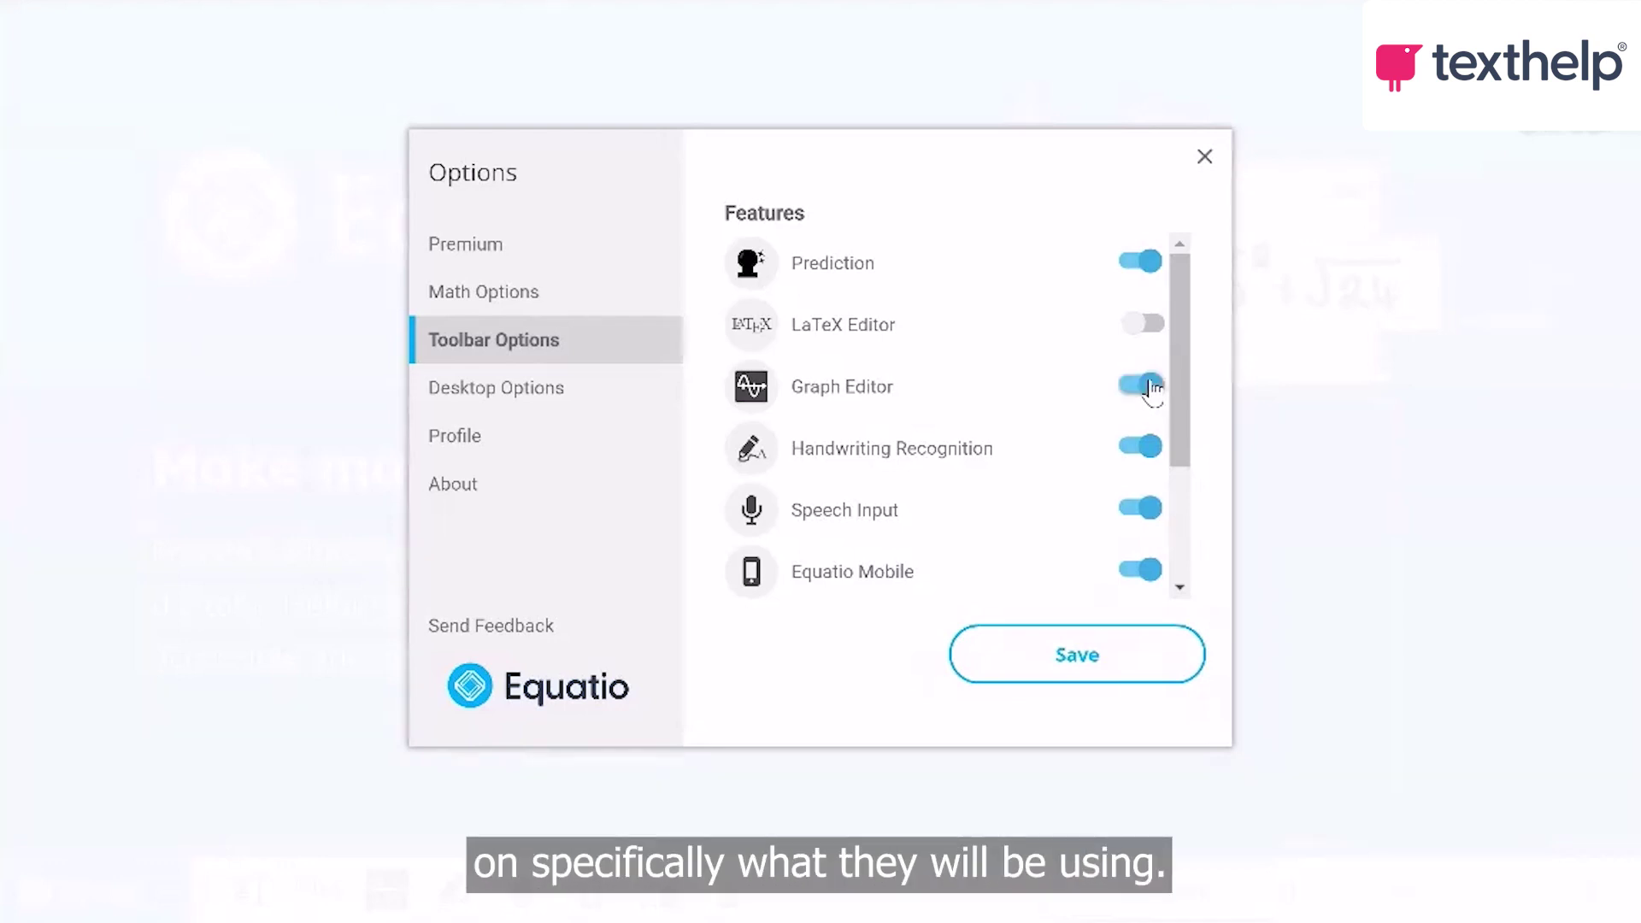
{"action": "left_click", "coordinate": [1153, 333]}
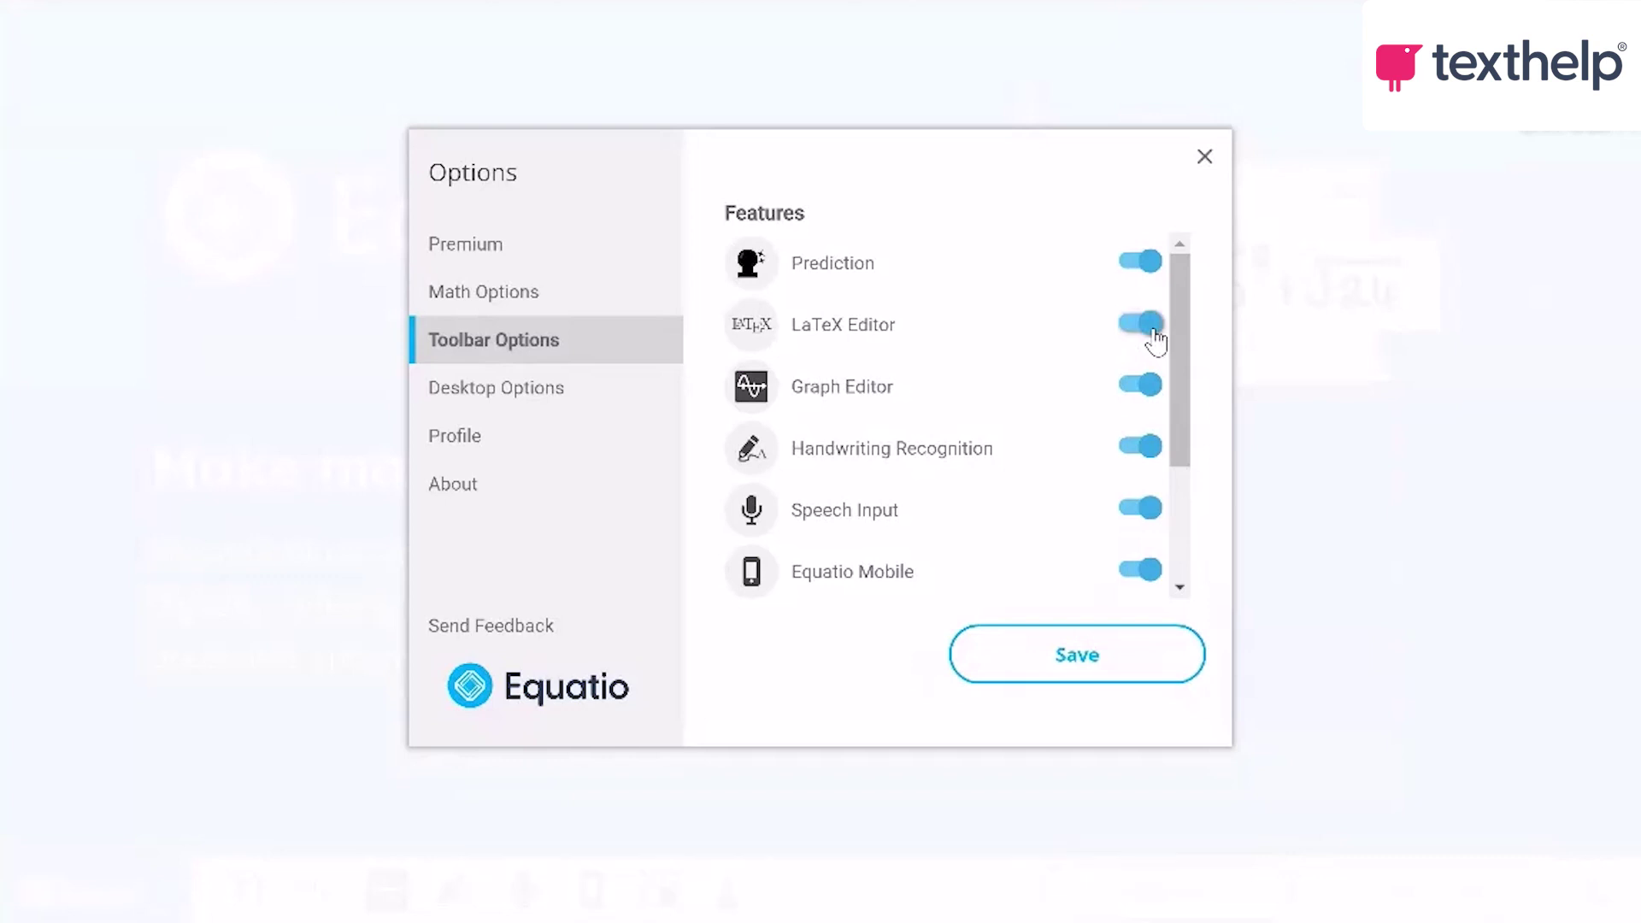
{"action": "left_click", "coordinate": [1205, 159]}
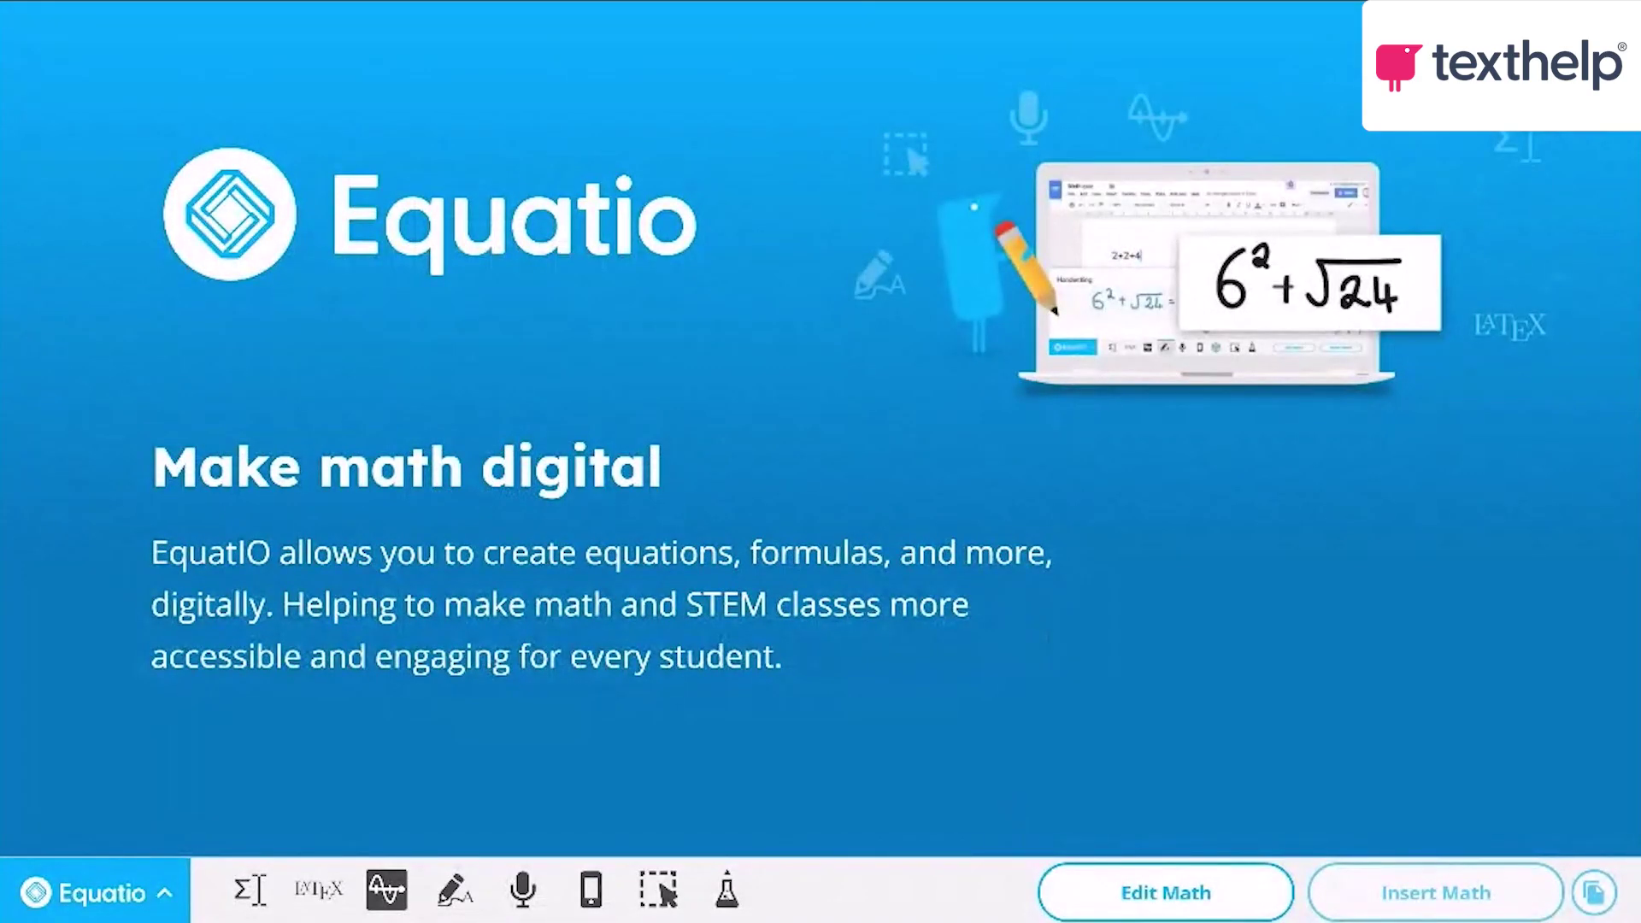
Switch to the Word document and enter the quadratic formula in the Equatio math editor using the prediction for "quad"
{"action": "mouse_move", "coordinate": [955, 884]}
{"action": "left_click", "coordinate": [953, 850]}
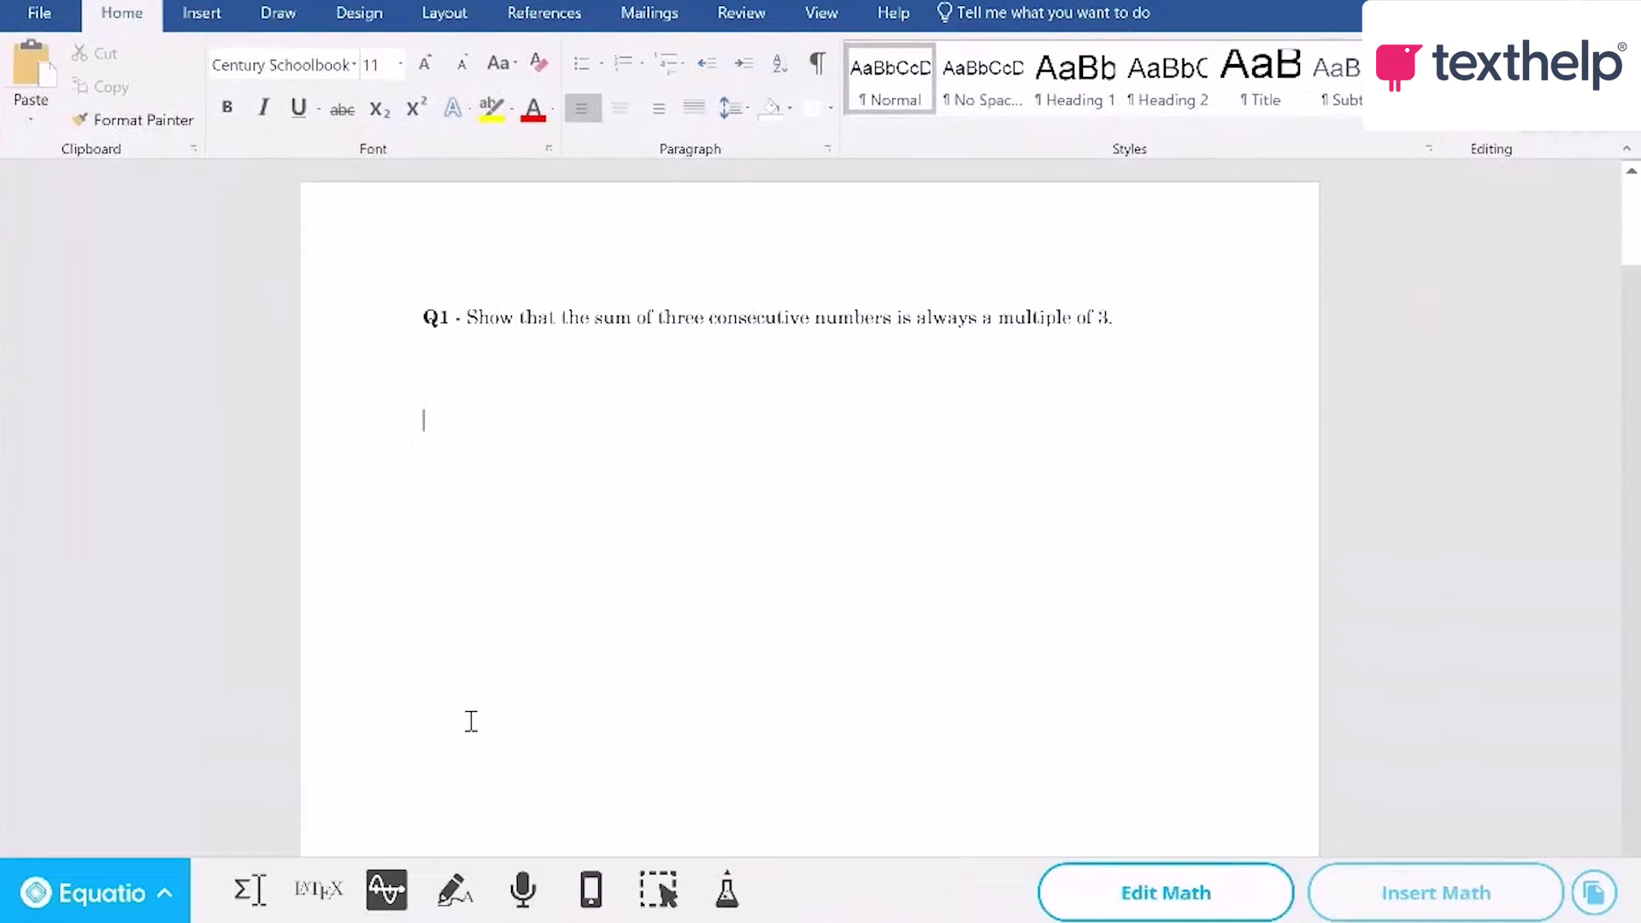
{"action": "left_click", "coordinate": [244, 894]}
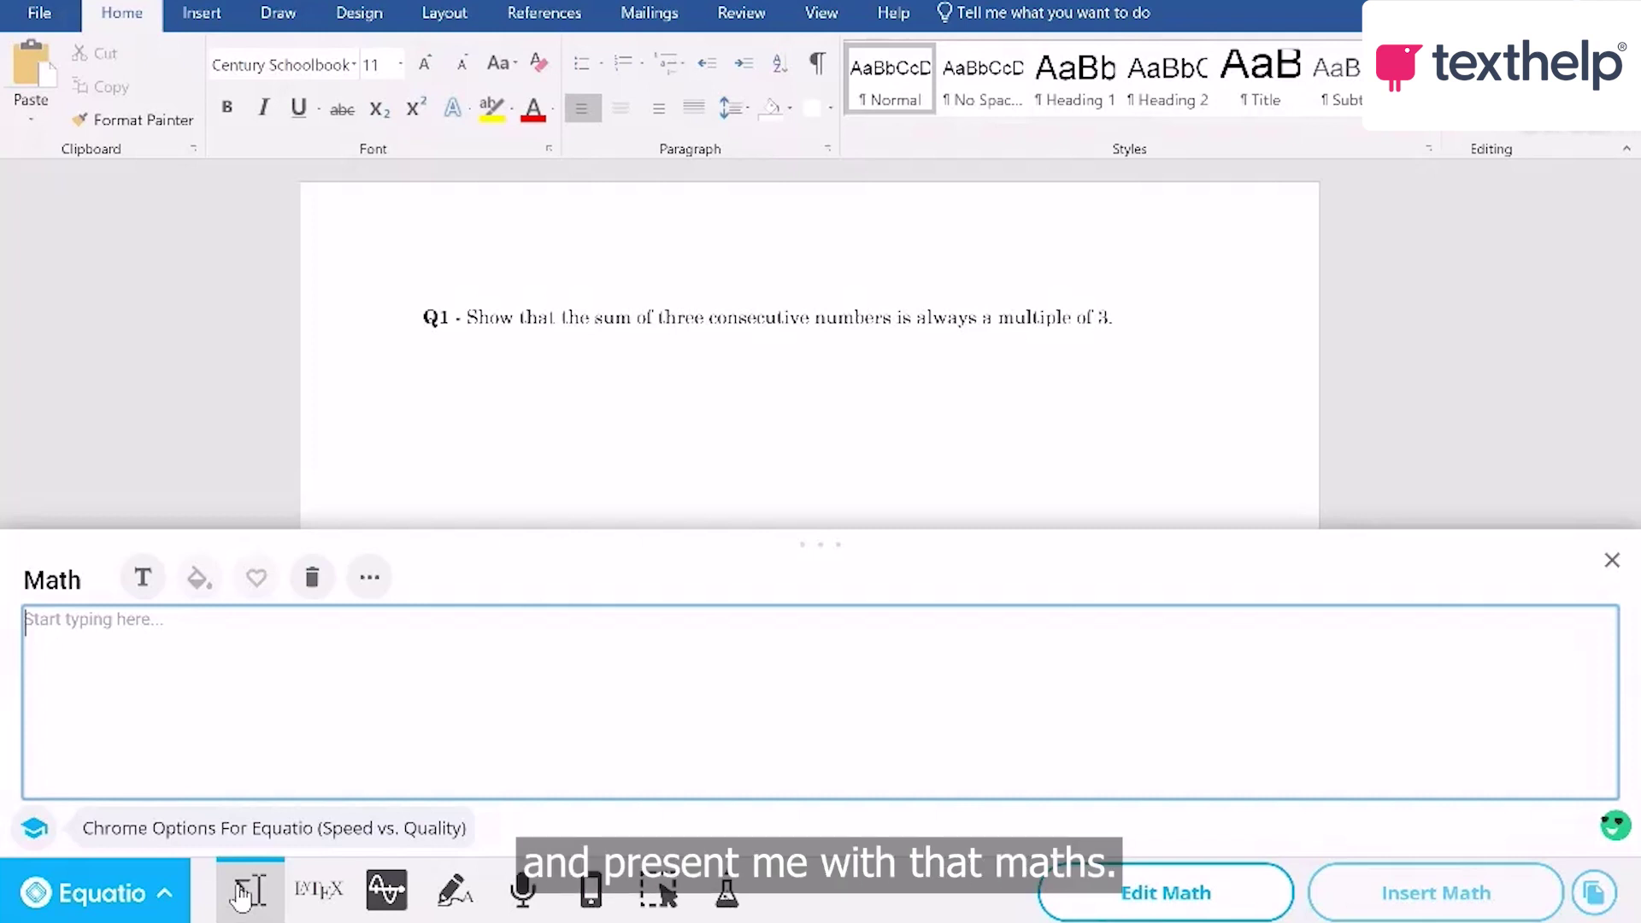
{"action": "type", "text": "qu"}
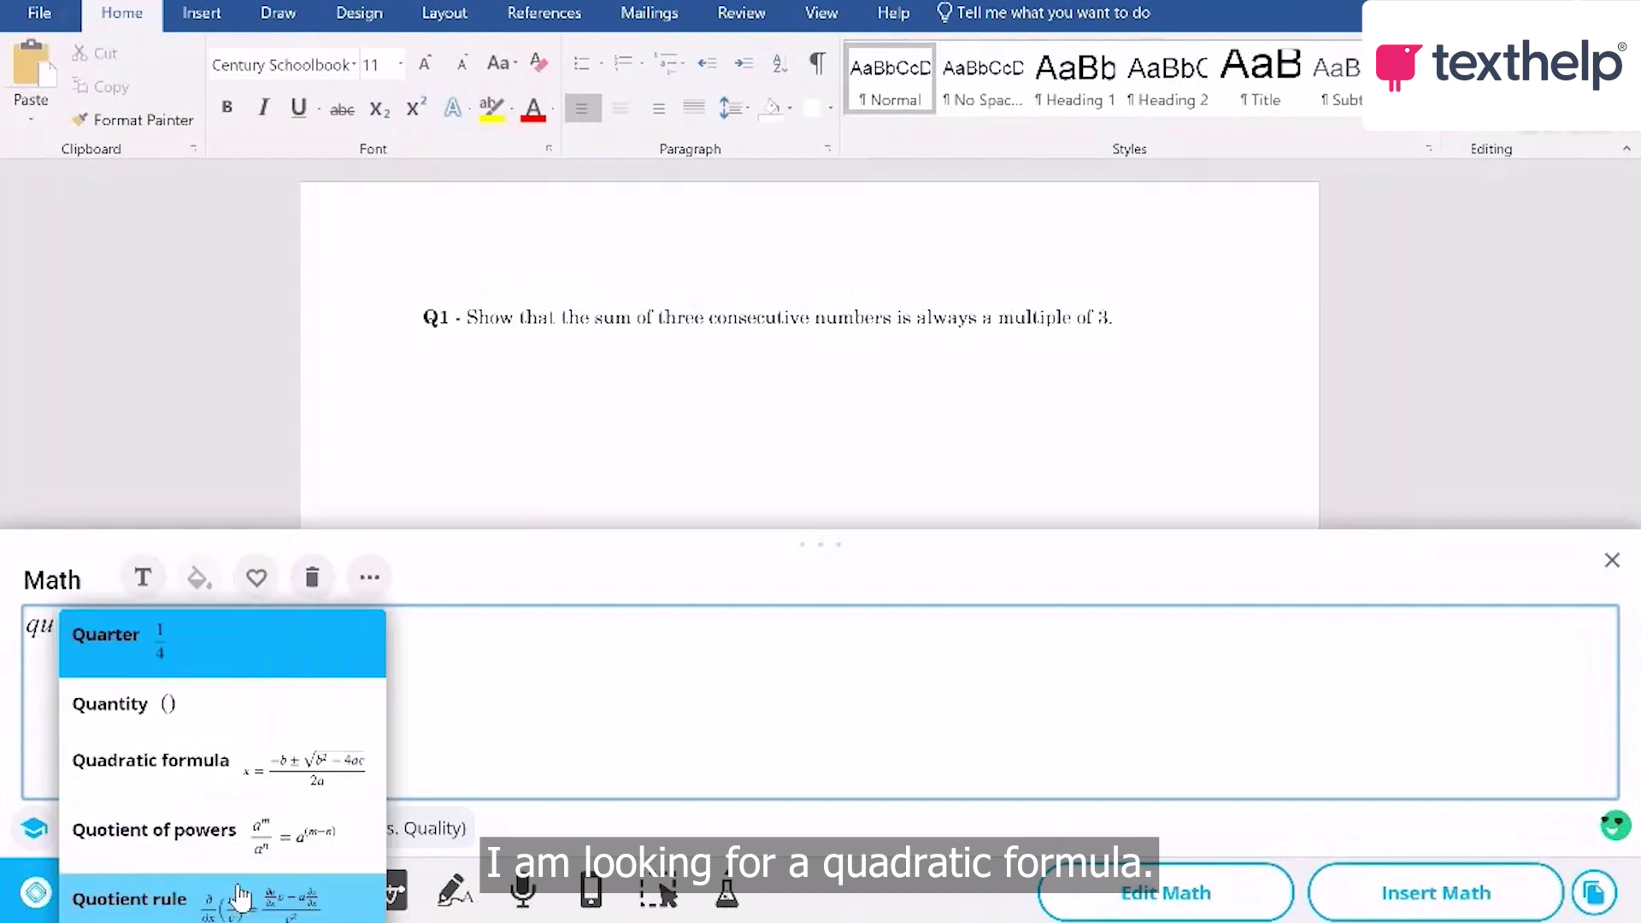
{"action": "type", "text": "ad"}
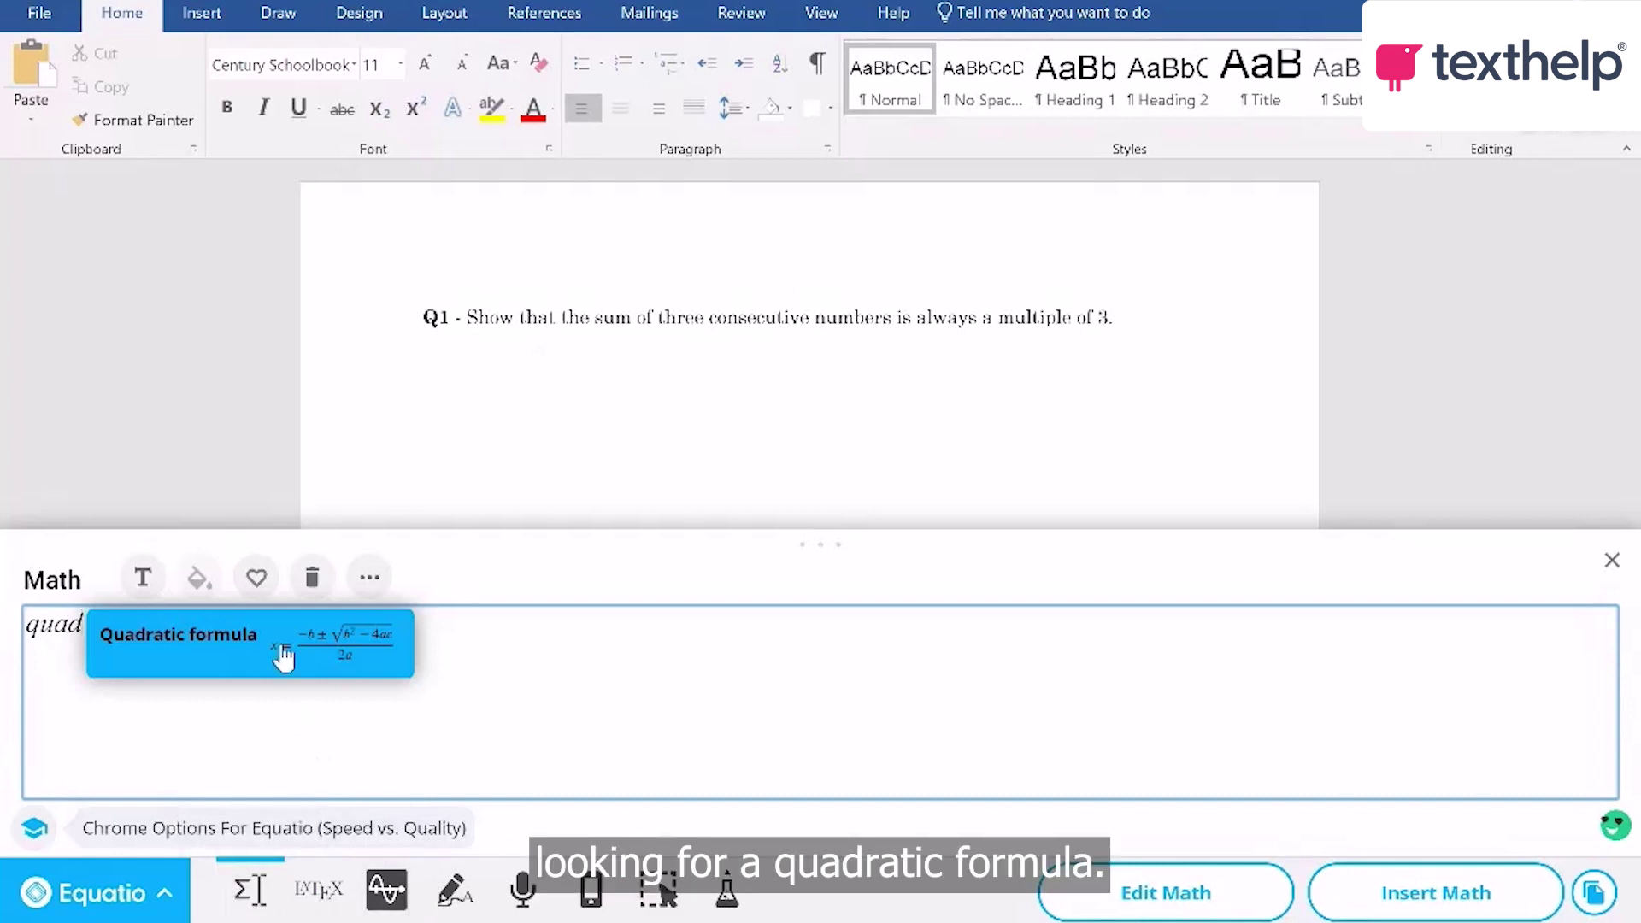
{"action": "key", "text": "Return"}
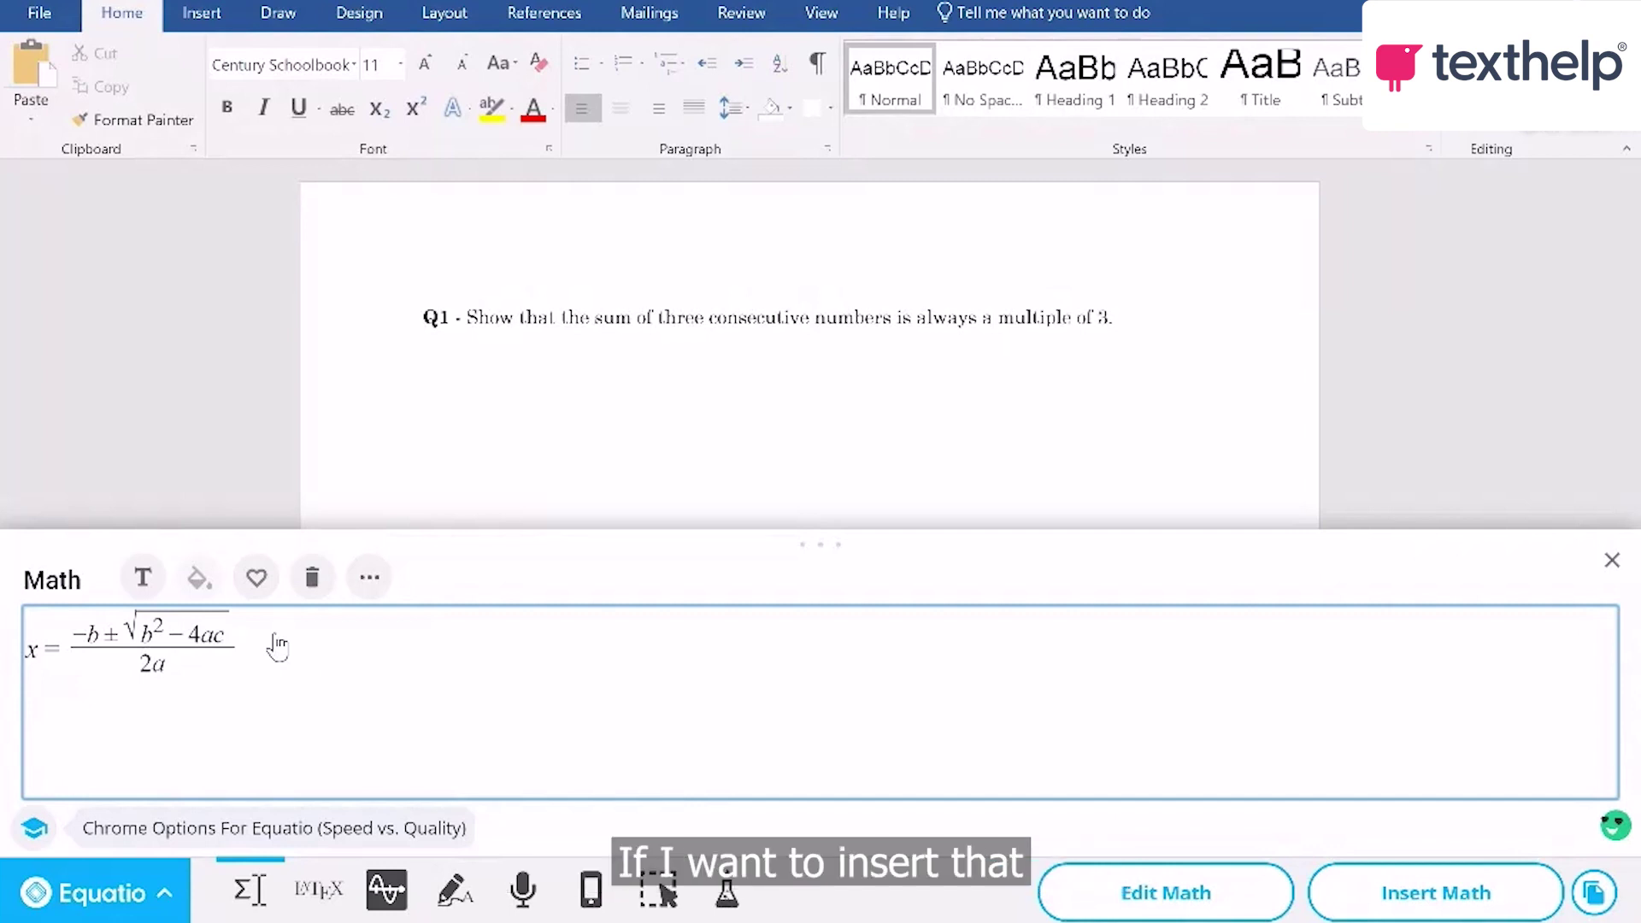
Insert the quadratic formula into the document below question Q1 and clear the math editor
{"action": "left_click", "coordinate": [463, 409]}
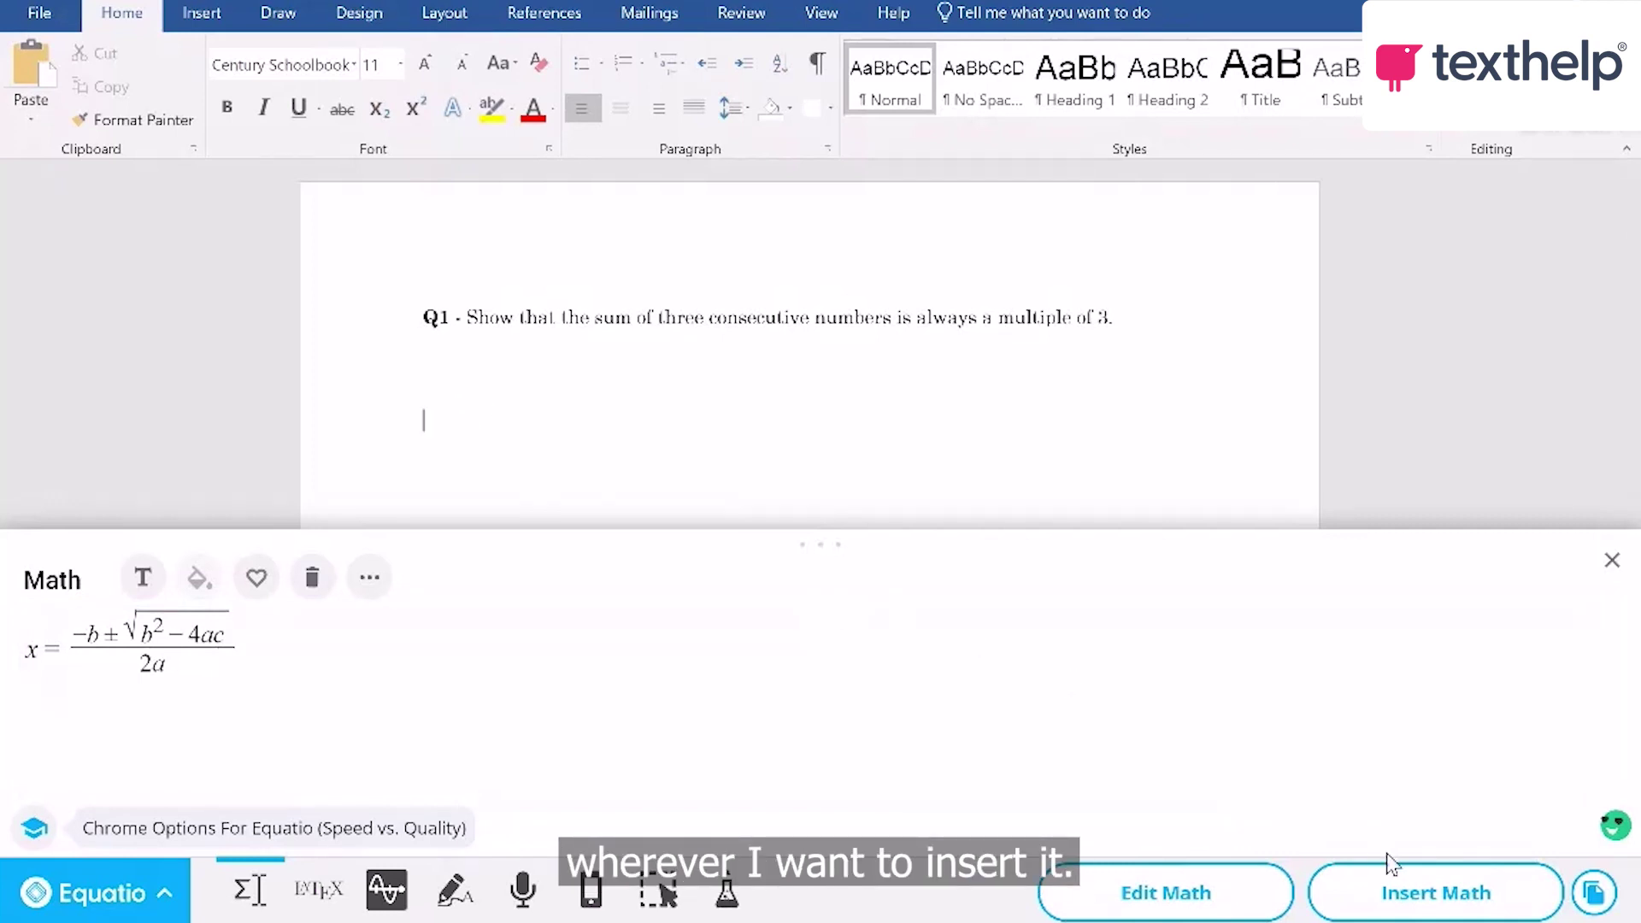
{"action": "left_click", "coordinate": [1407, 892]}
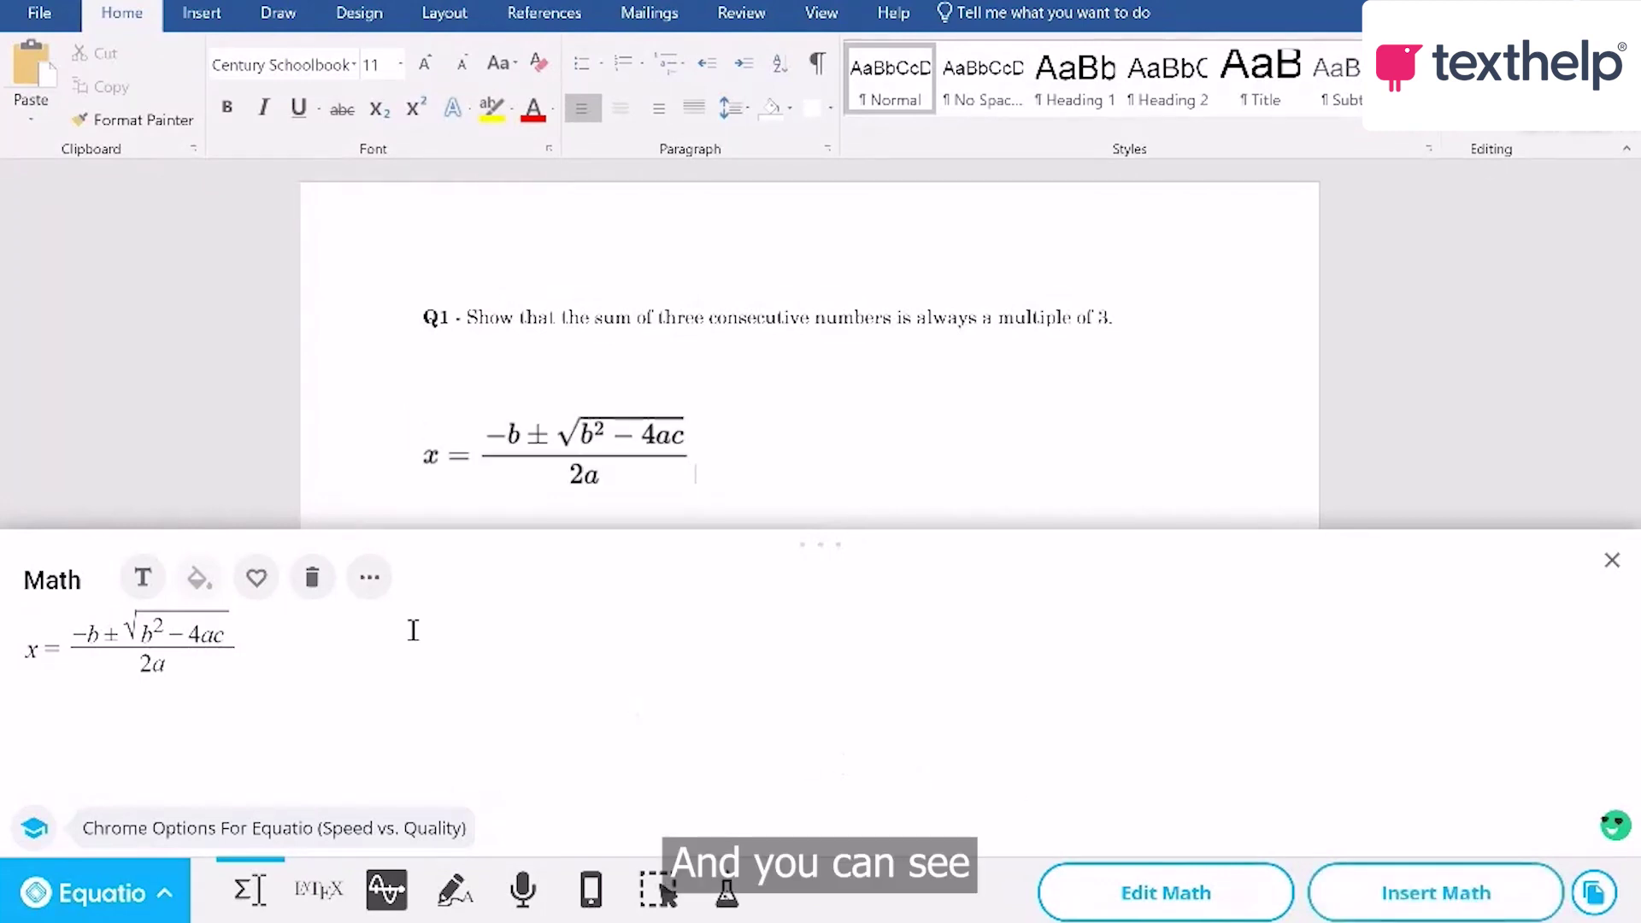
{"action": "left_click", "coordinate": [313, 581]}
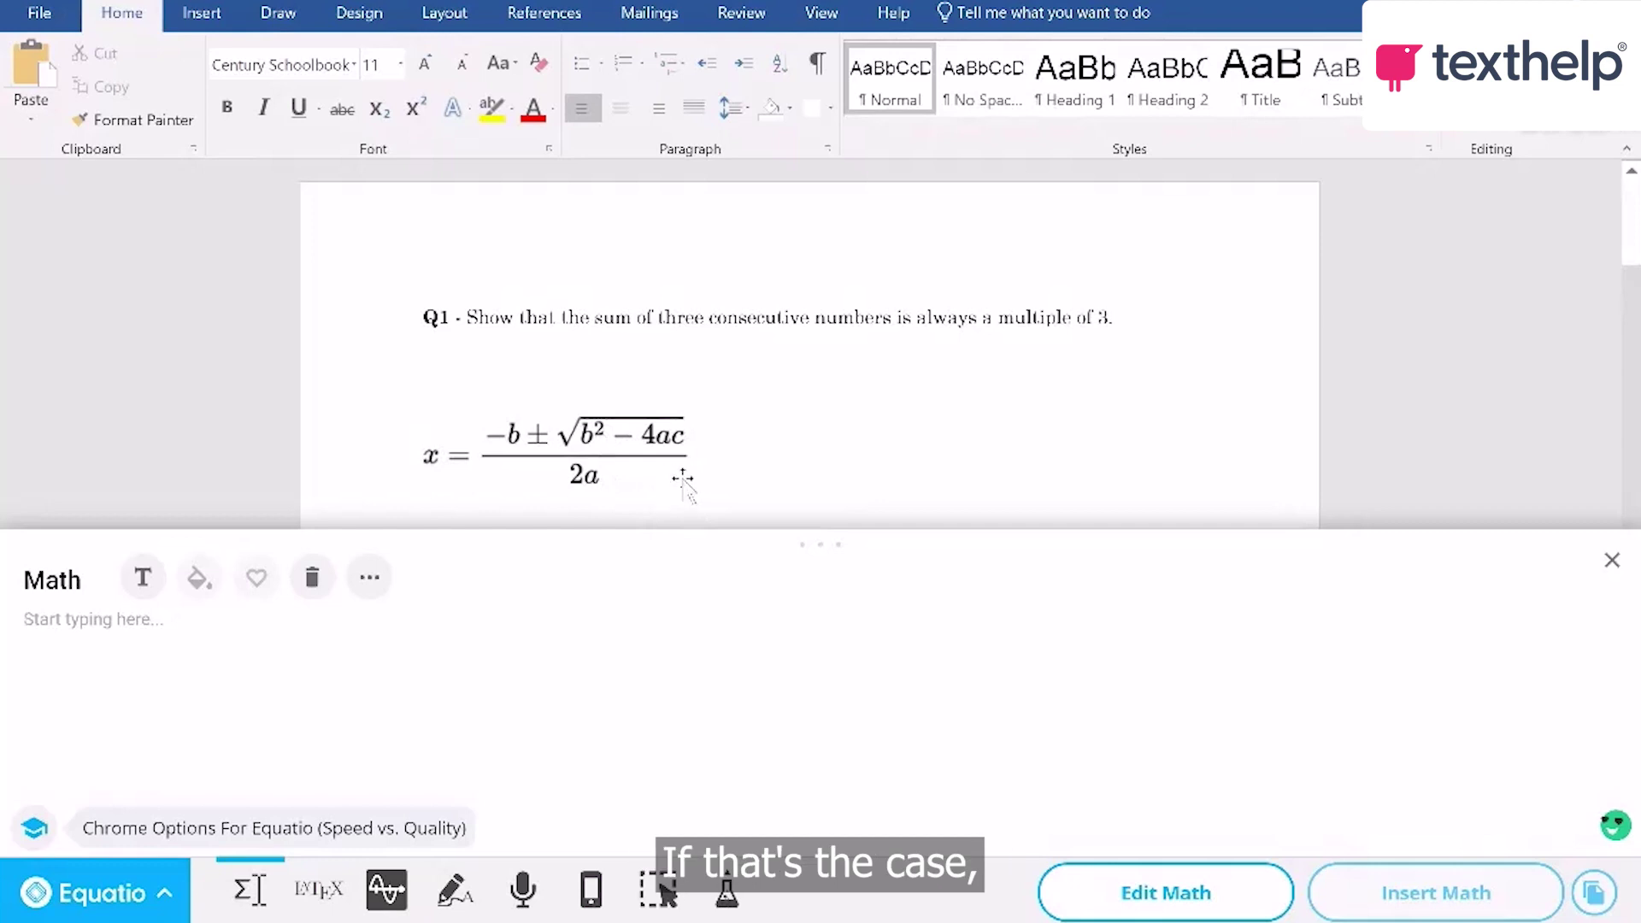
Edit the inserted formula, replacing x with 6 and the first b with 7, update it in the document and clear the editor
{"action": "left_click", "coordinate": [612, 444]}
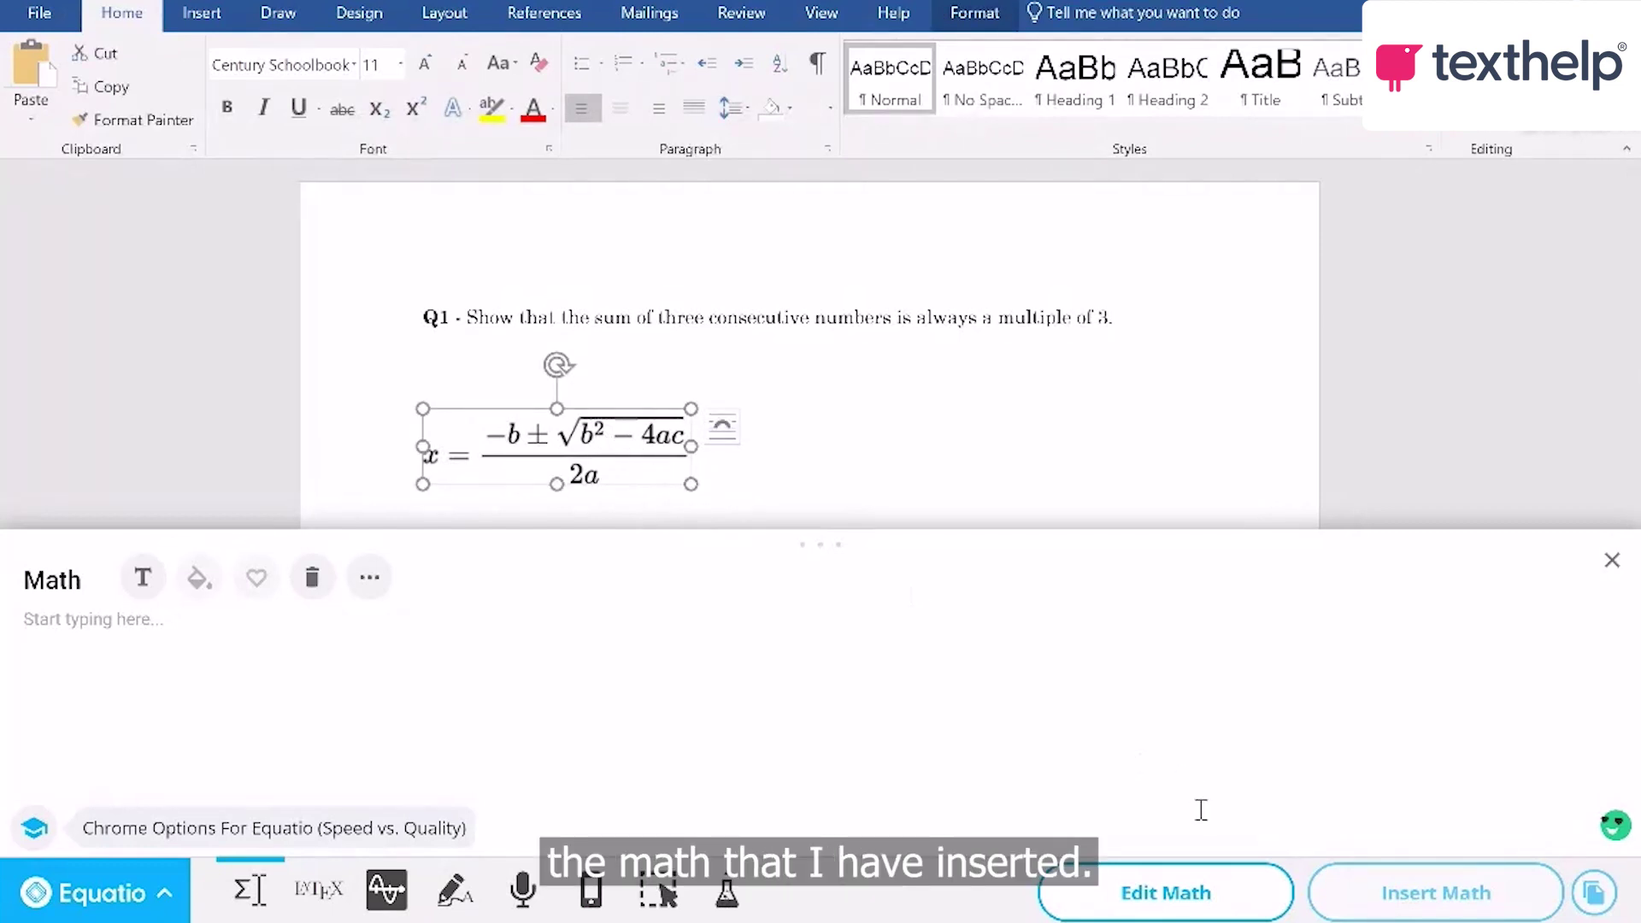
{"action": "left_click", "coordinate": [1182, 895]}
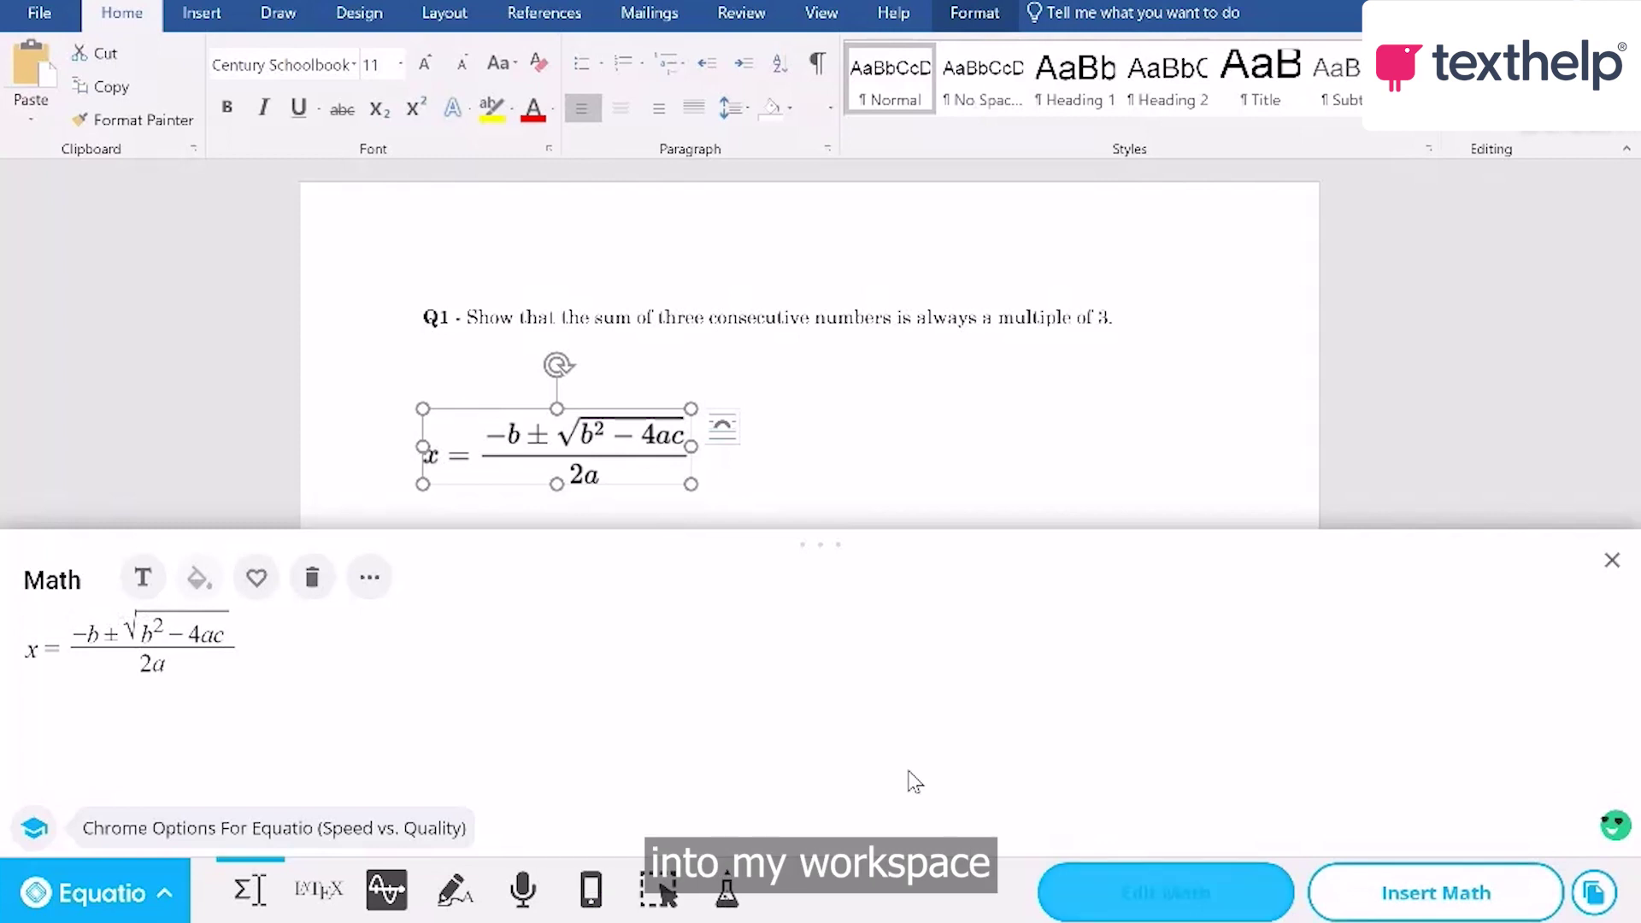
{"action": "left_click", "coordinate": [38, 650]}
{"action": "key", "text": "BackSpace"}
{"action": "type", "text": "6"}
{"action": "left_click", "coordinate": [103, 632]}
{"action": "key", "text": "BackSpace"}
{"action": "key", "text": "BackSpace"}
{"action": "type", "text": "7"}
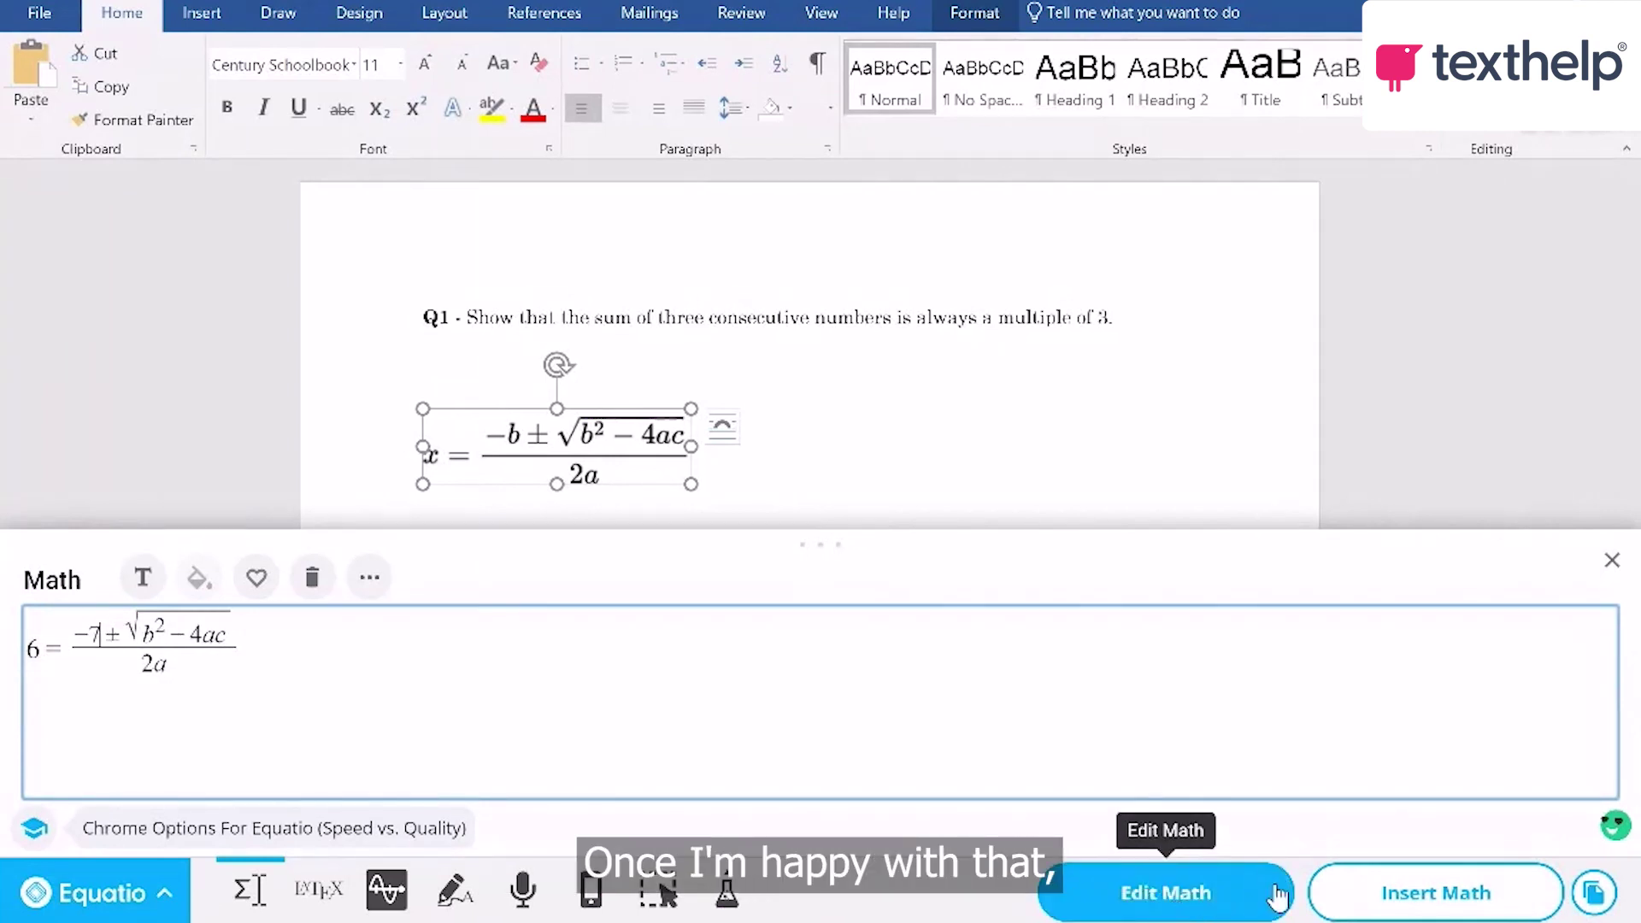
{"action": "left_click", "coordinate": [1391, 895]}
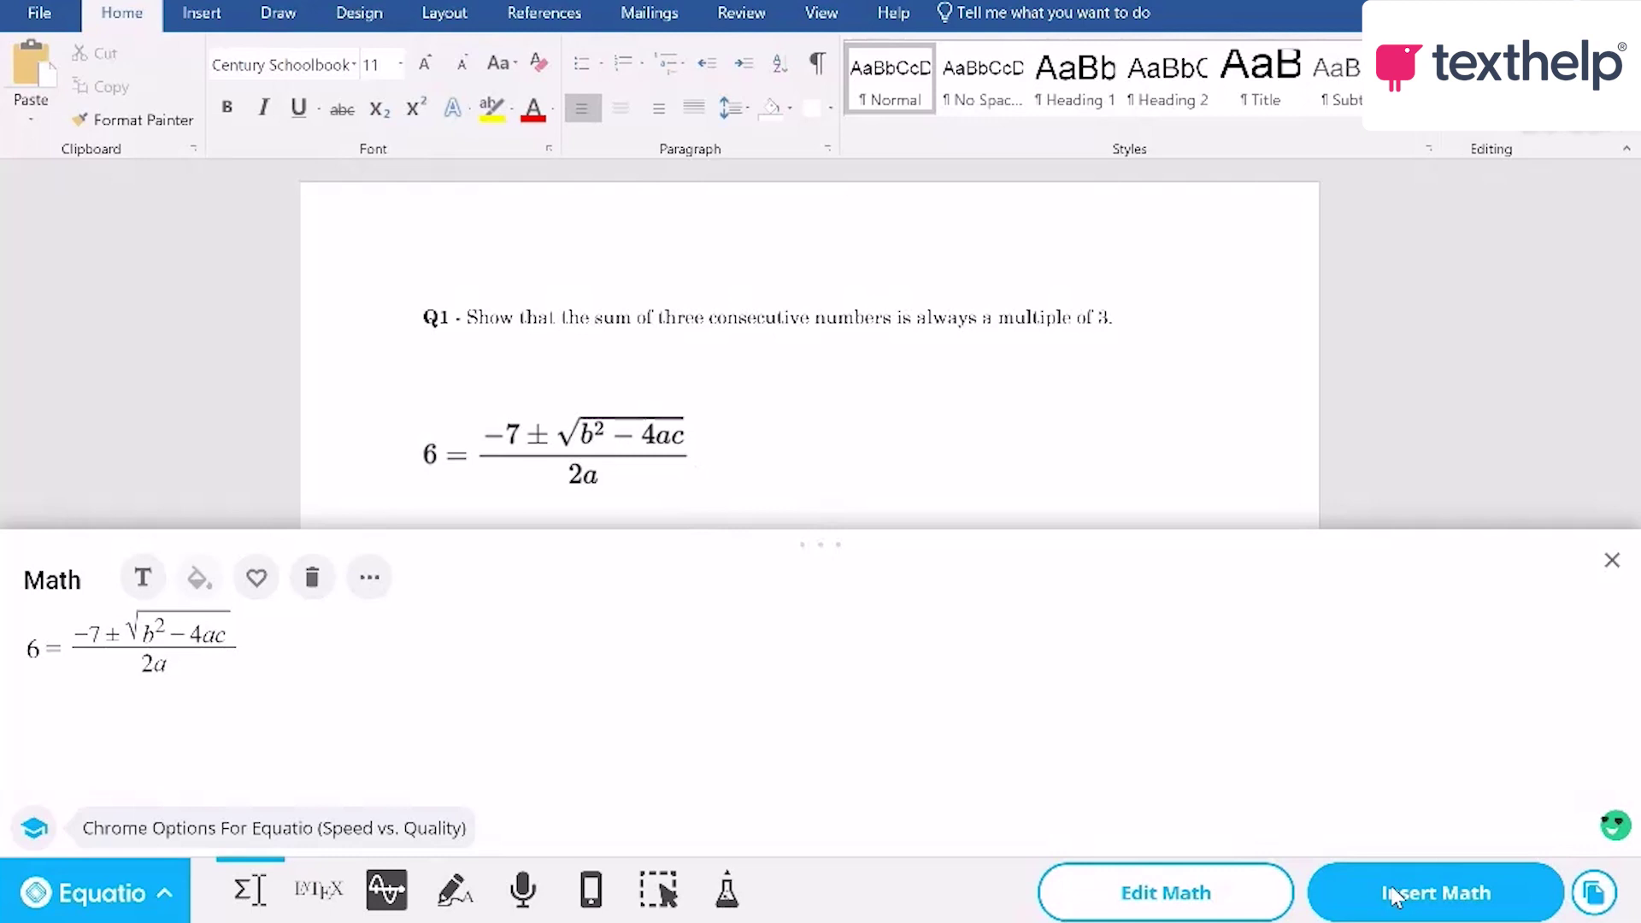
{"action": "left_click", "coordinate": [313, 579]}
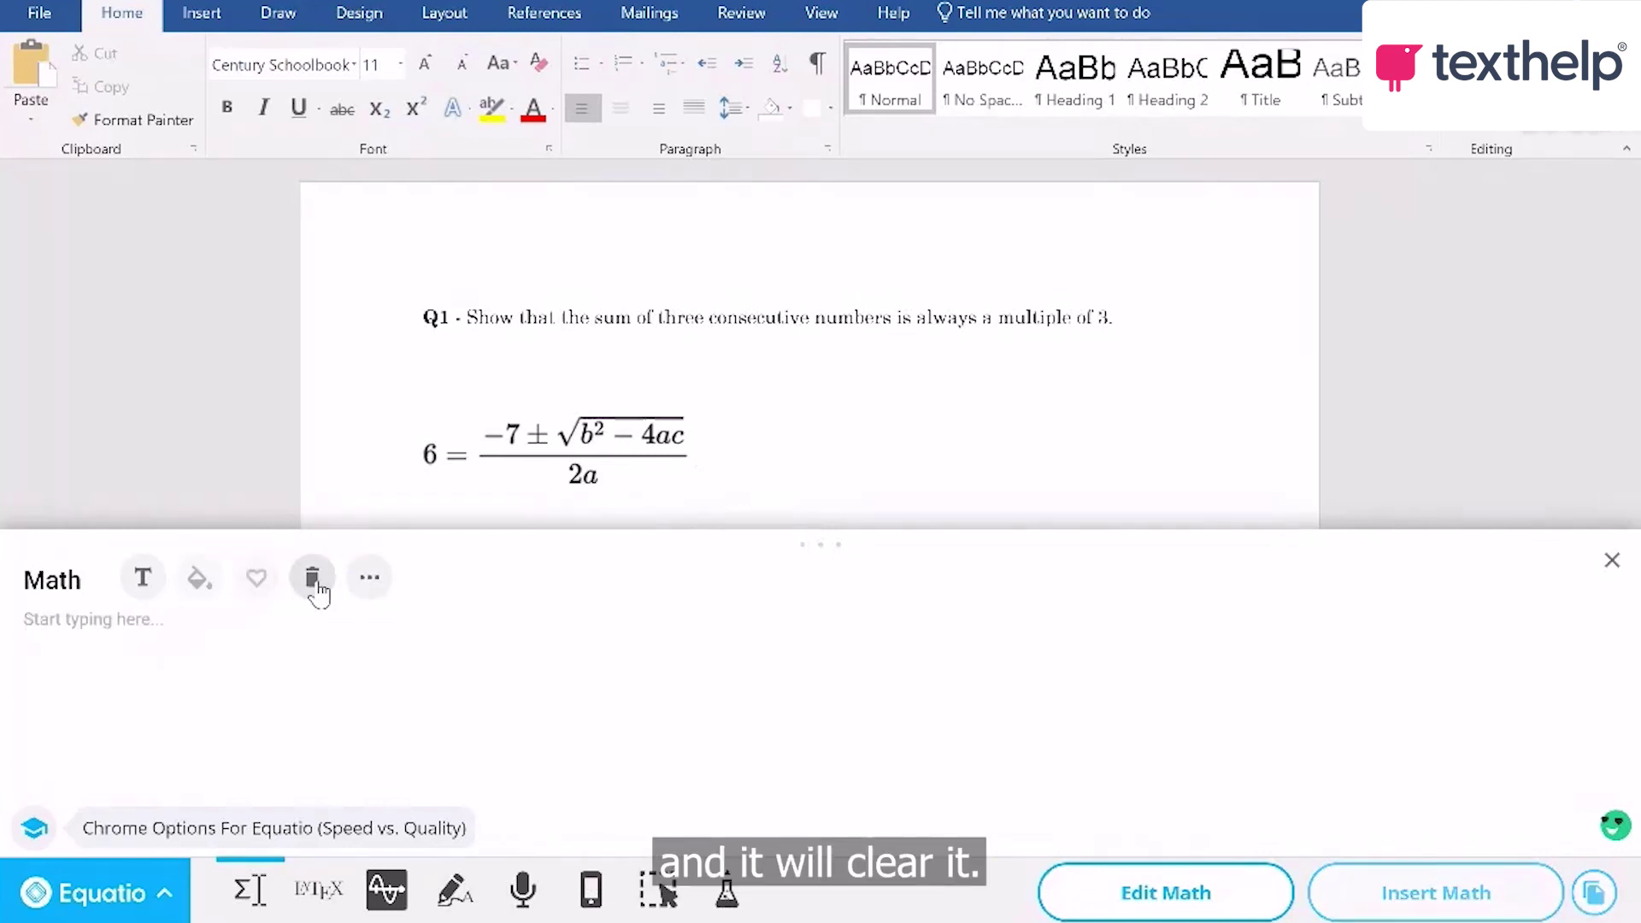
Enter the pi symbol in the math editor through its text prediction and delete it again
{"action": "left_click", "coordinate": [104, 624]}
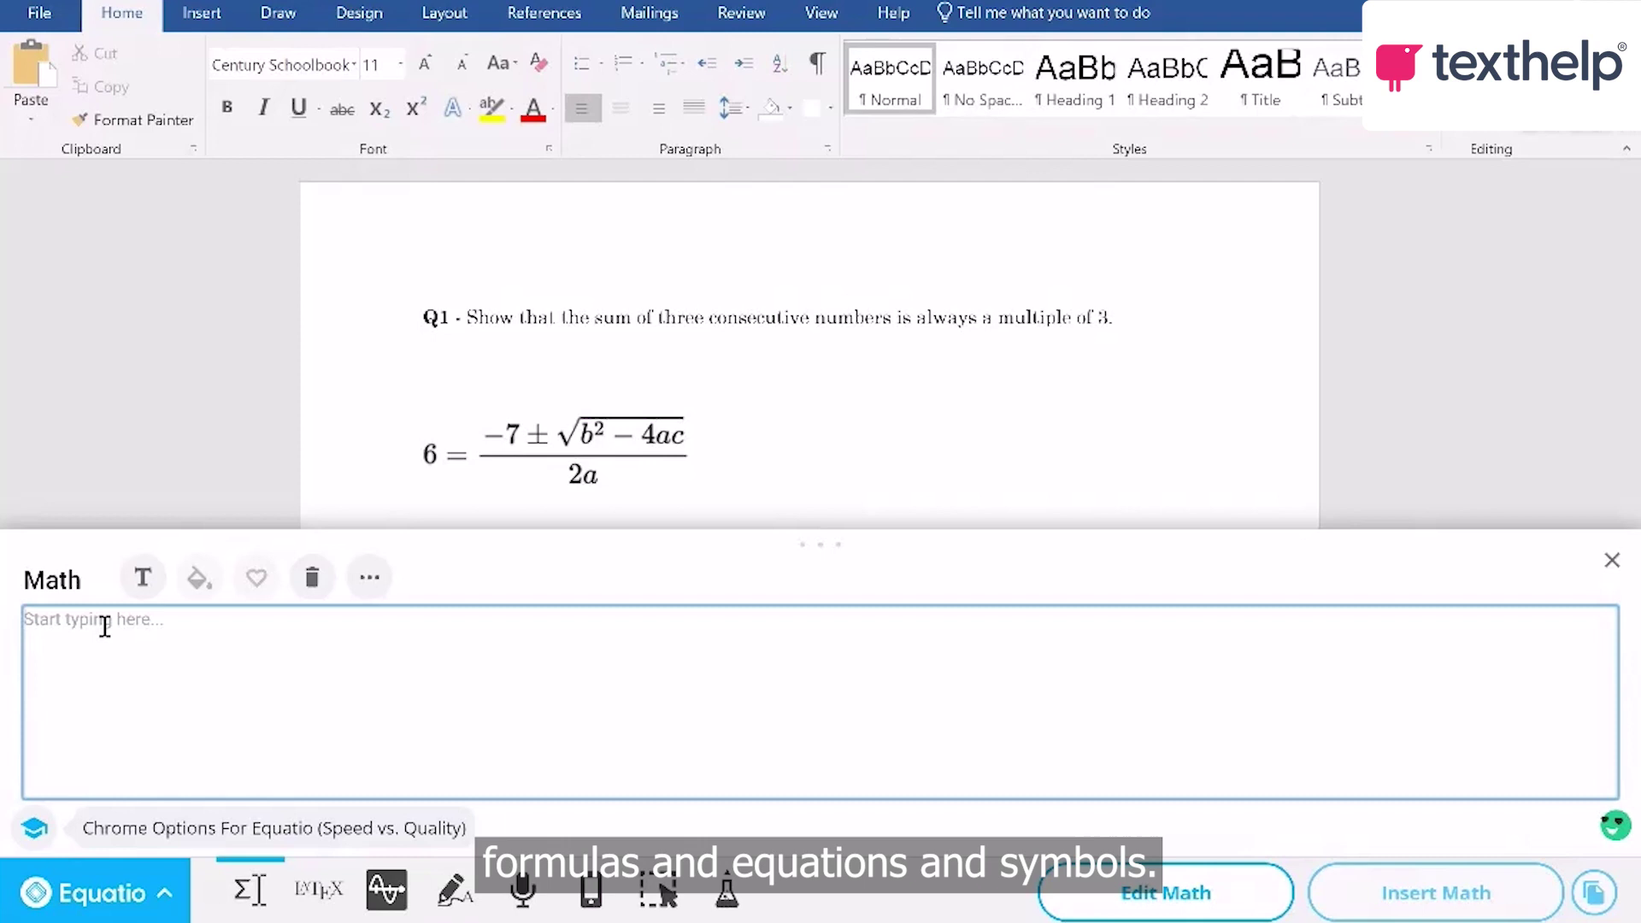
{"action": "type", "text": "pi"}
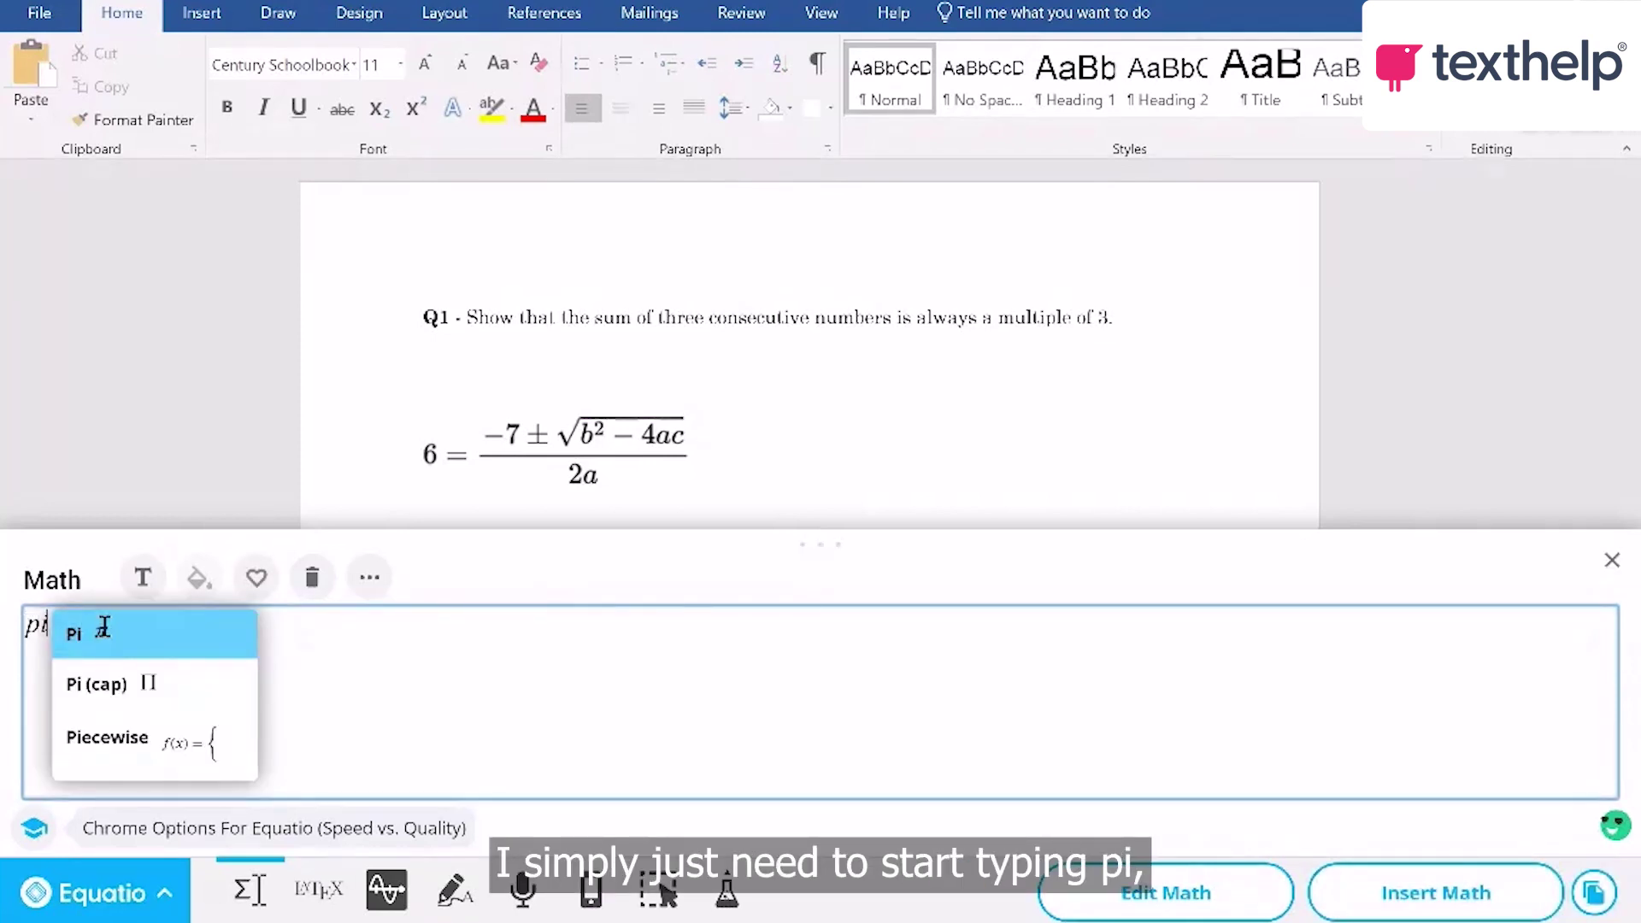
{"action": "key", "text": "Return"}
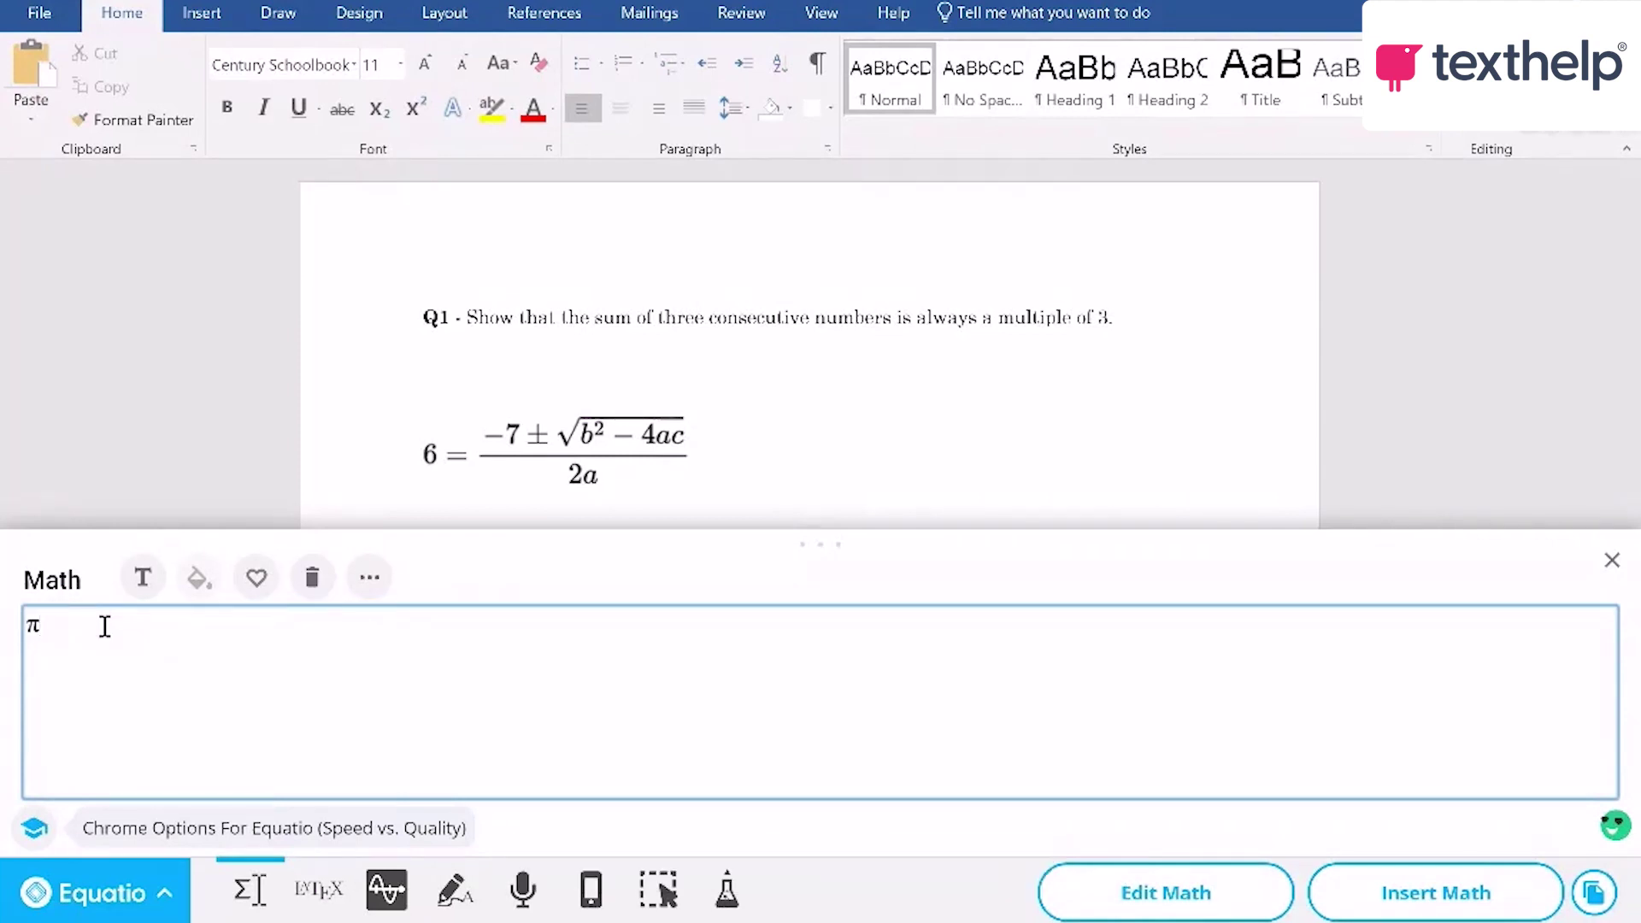
{"action": "key", "text": "BackSpace"}
Enter the equation 2x² + 3y³ = 6 in the math editor, using word predictions for the exponents and operators
{"action": "type", "text": "2"}
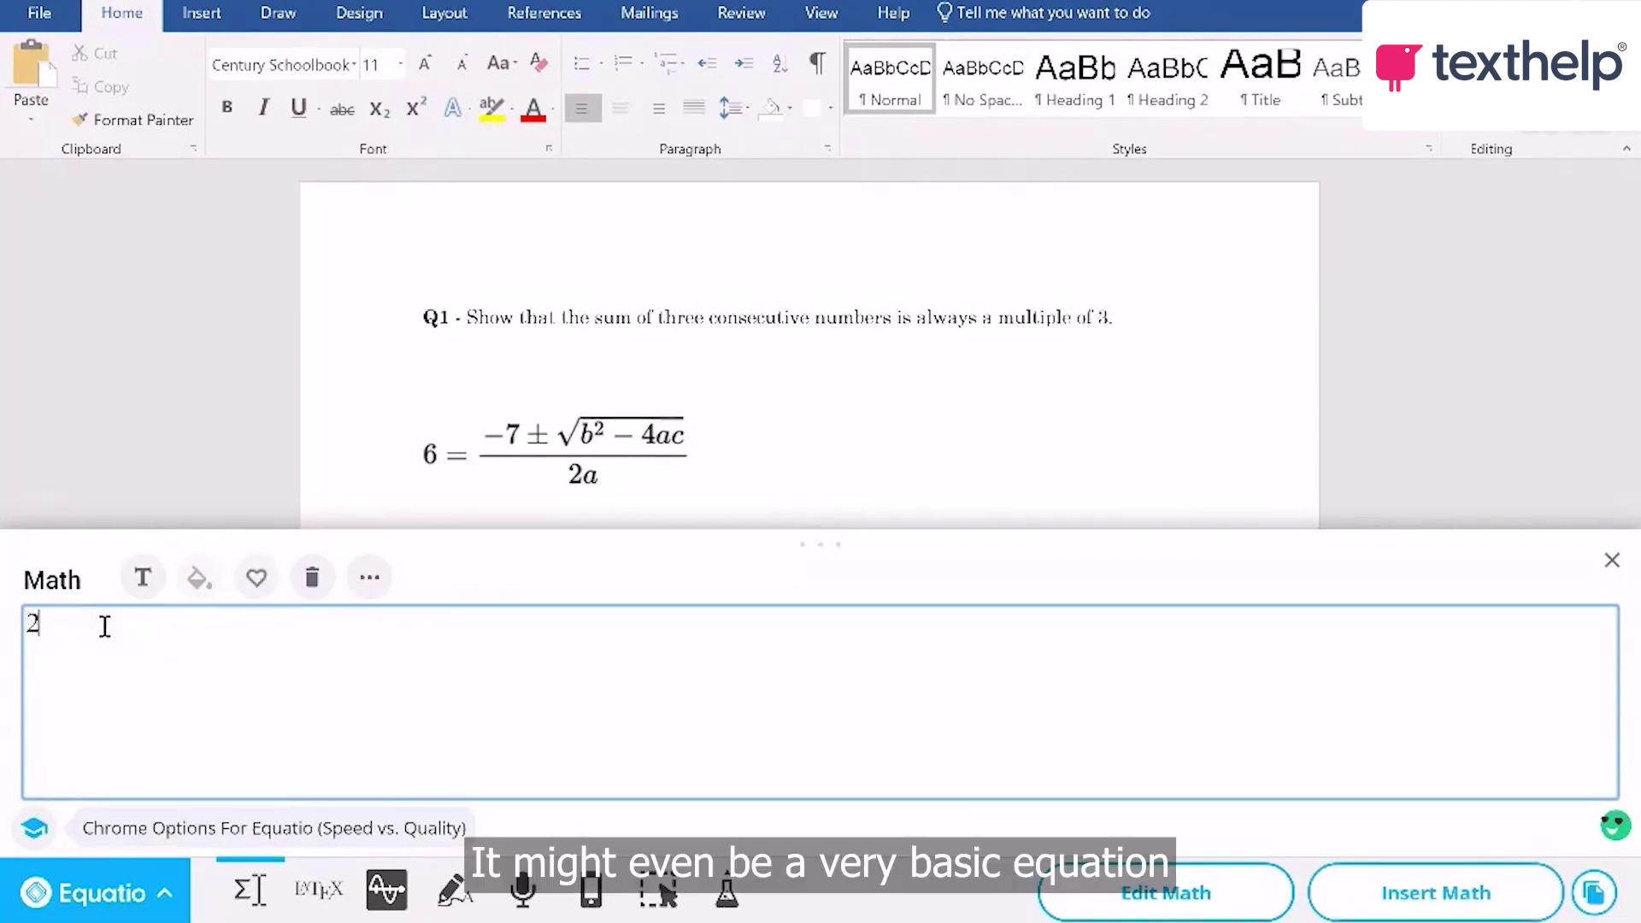
{"action": "type", "text": "x"}
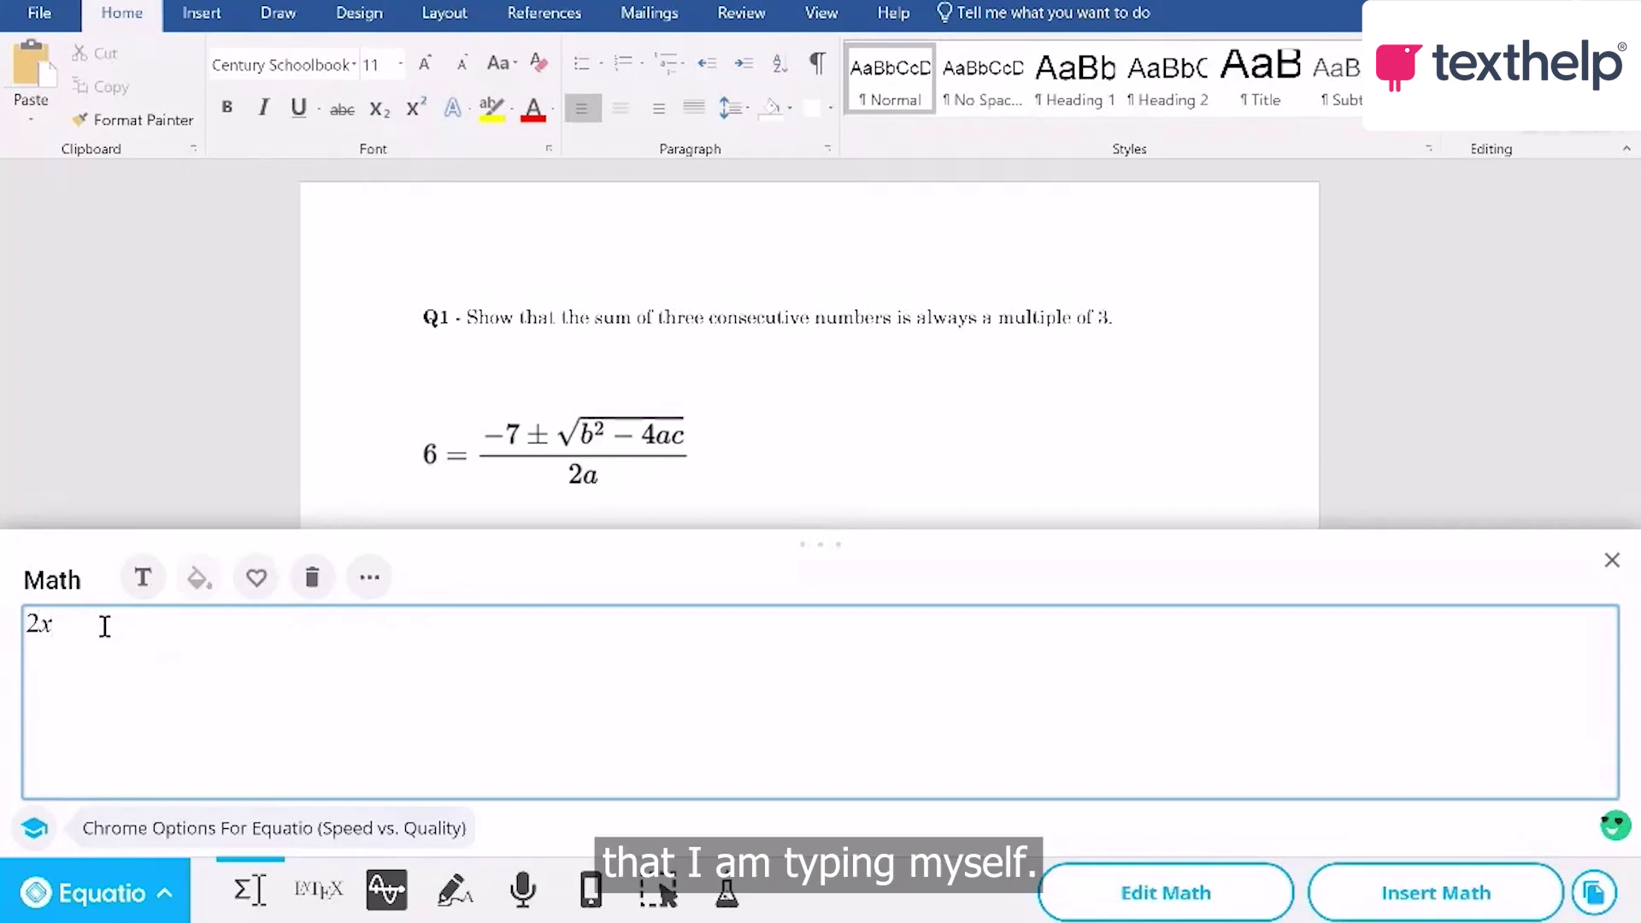
{"action": "type", "text": "squ"}
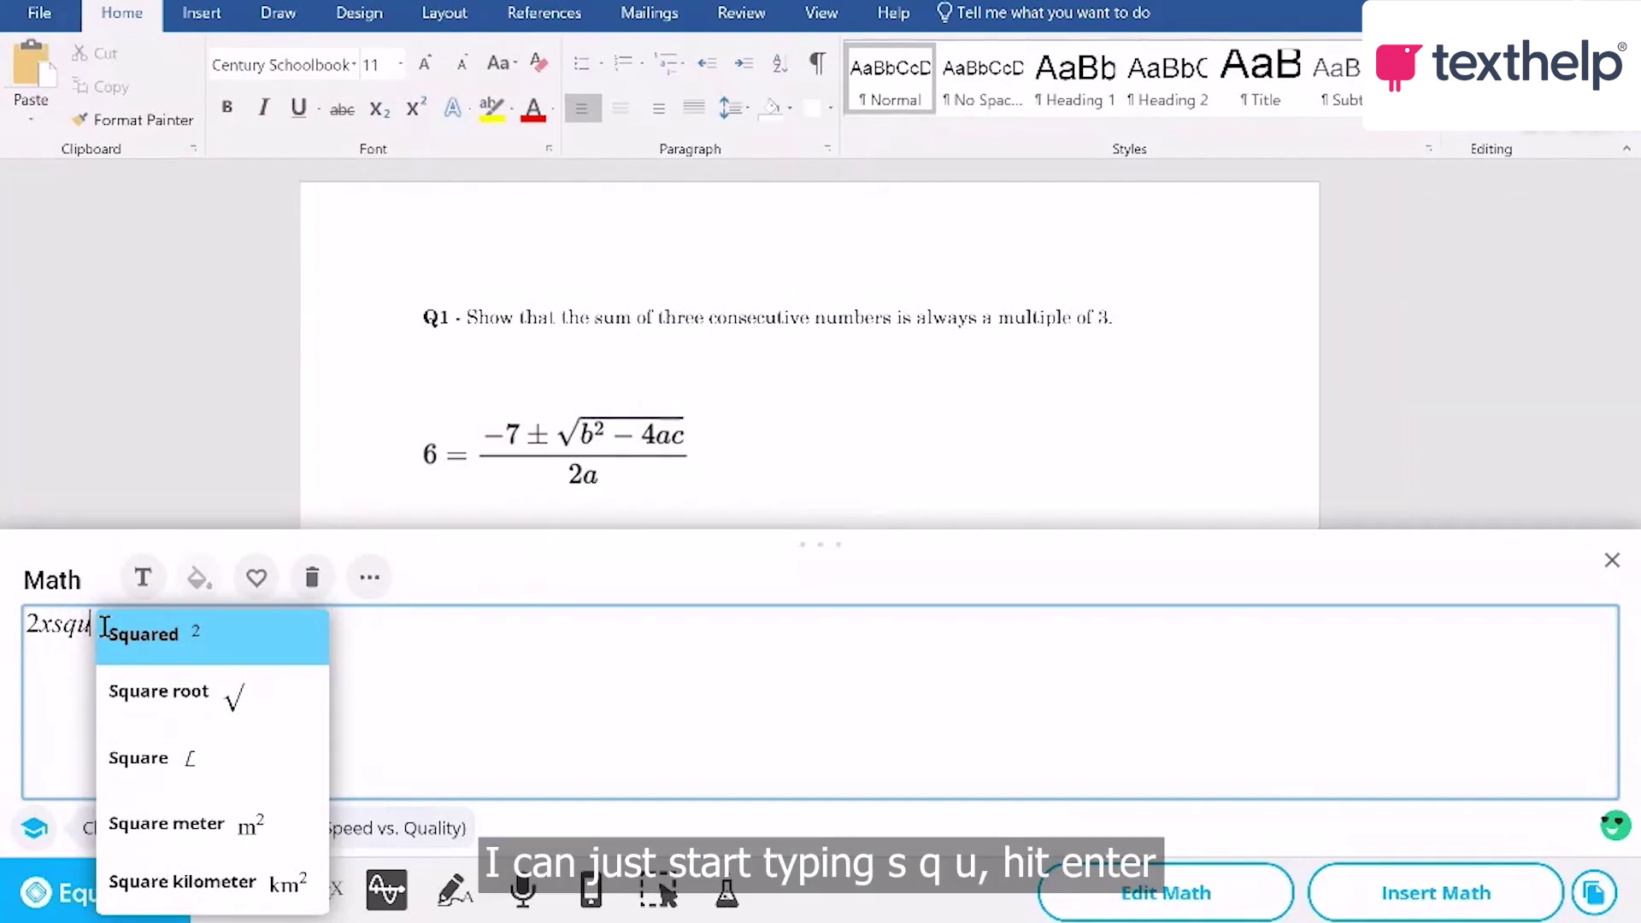
{"action": "key", "text": "Return"}
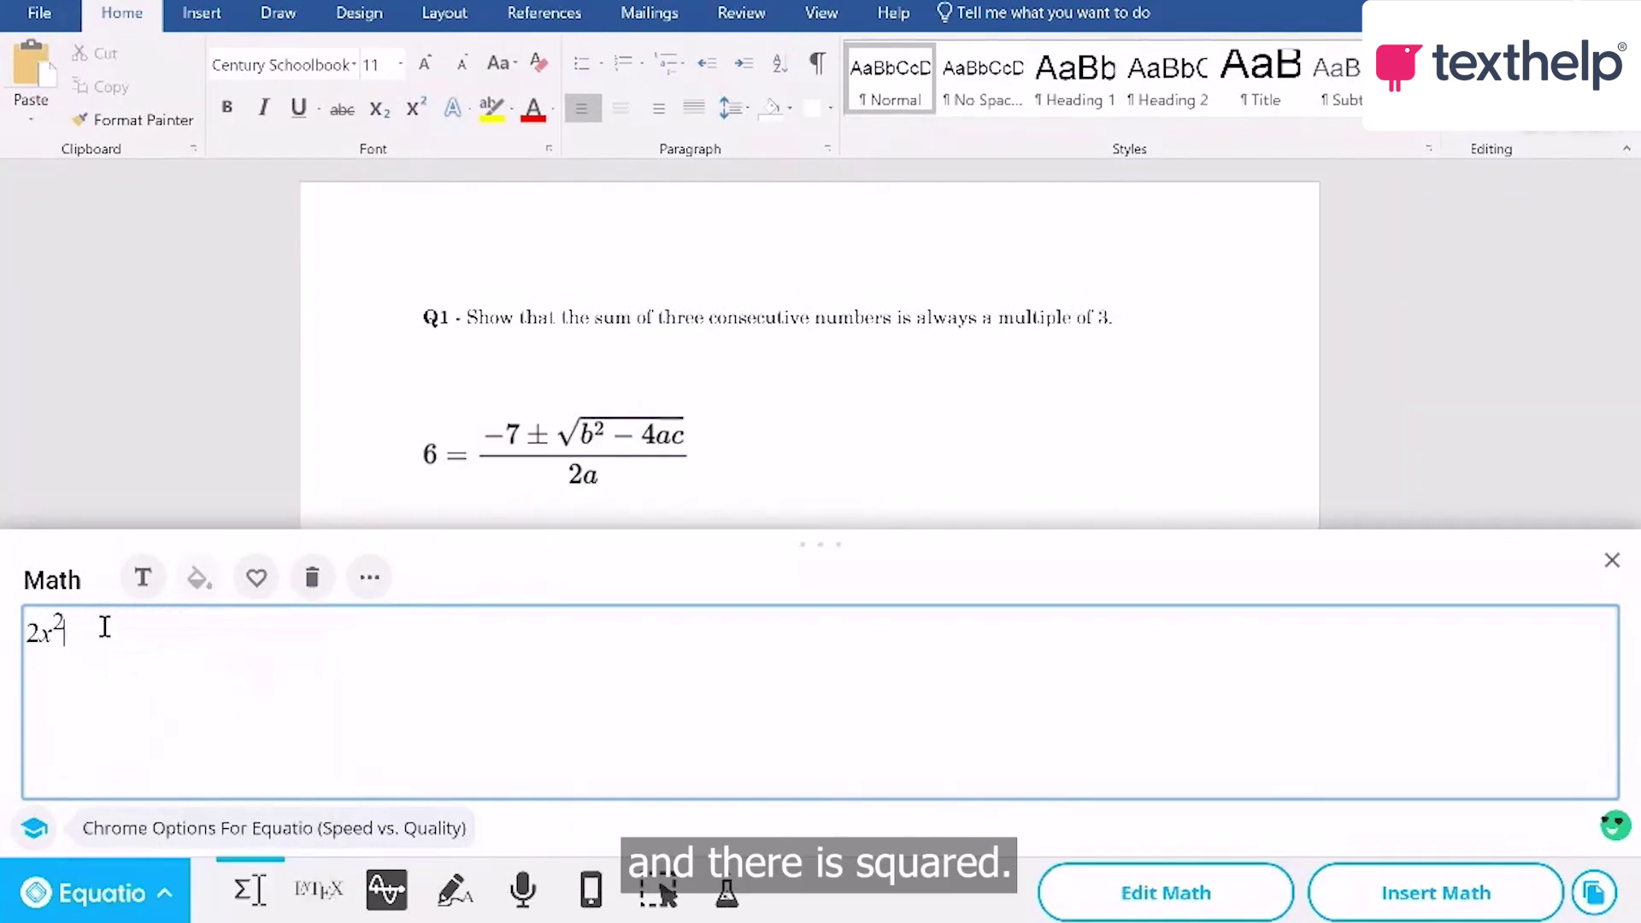
{"action": "type", "text": "plus"}
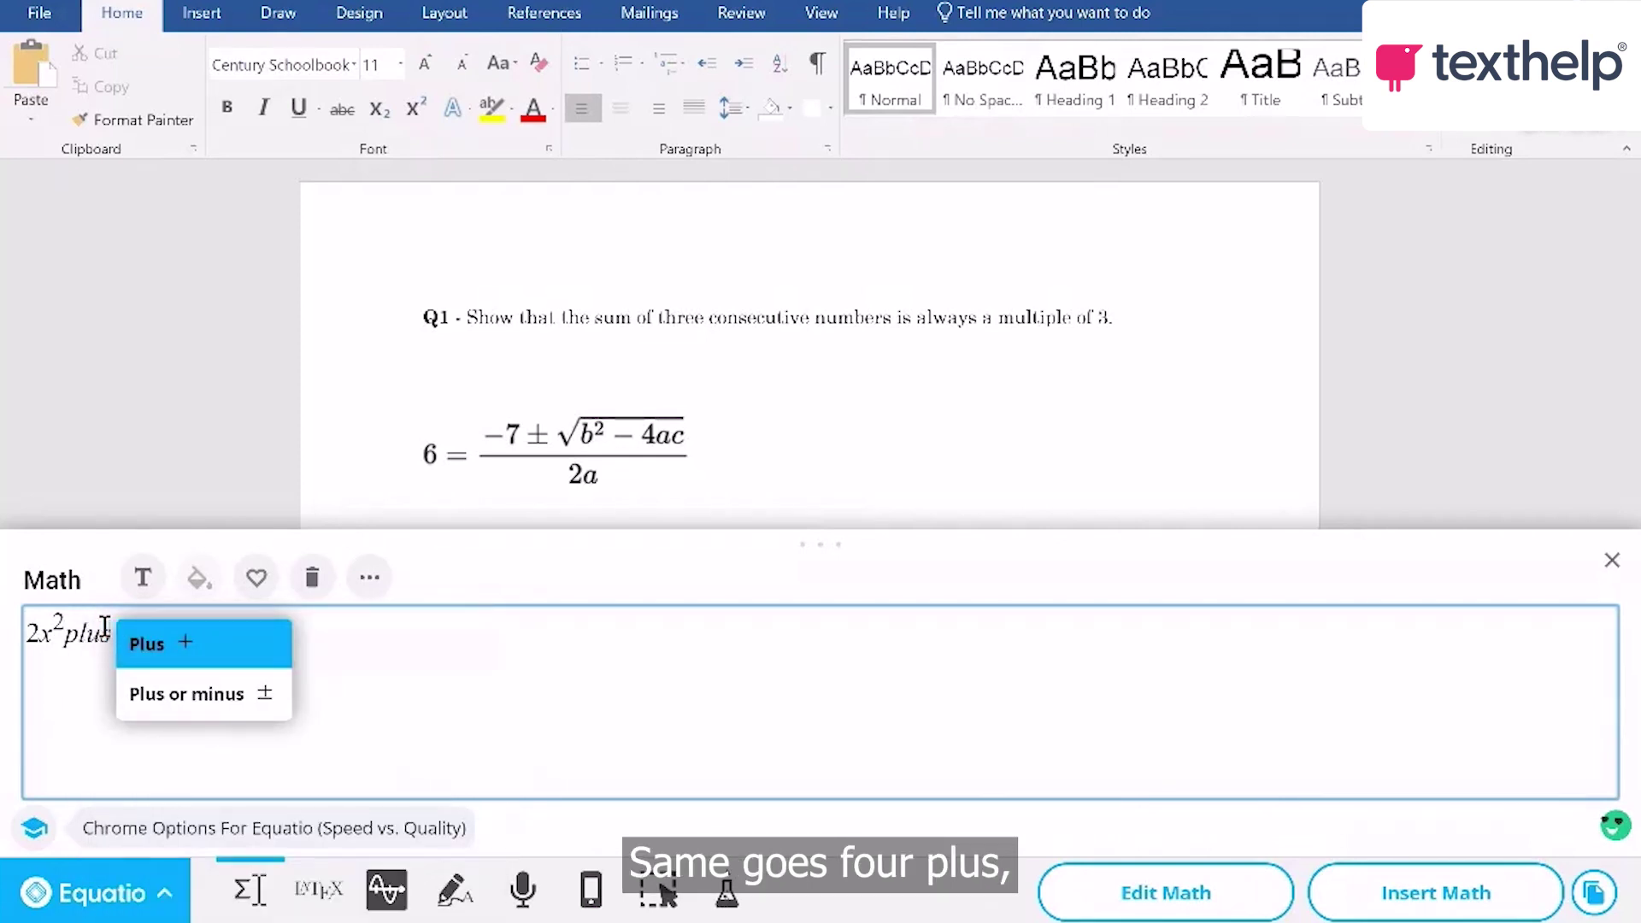
{"action": "key", "text": "Return"}
{"action": "type", "text": "3ycu"}
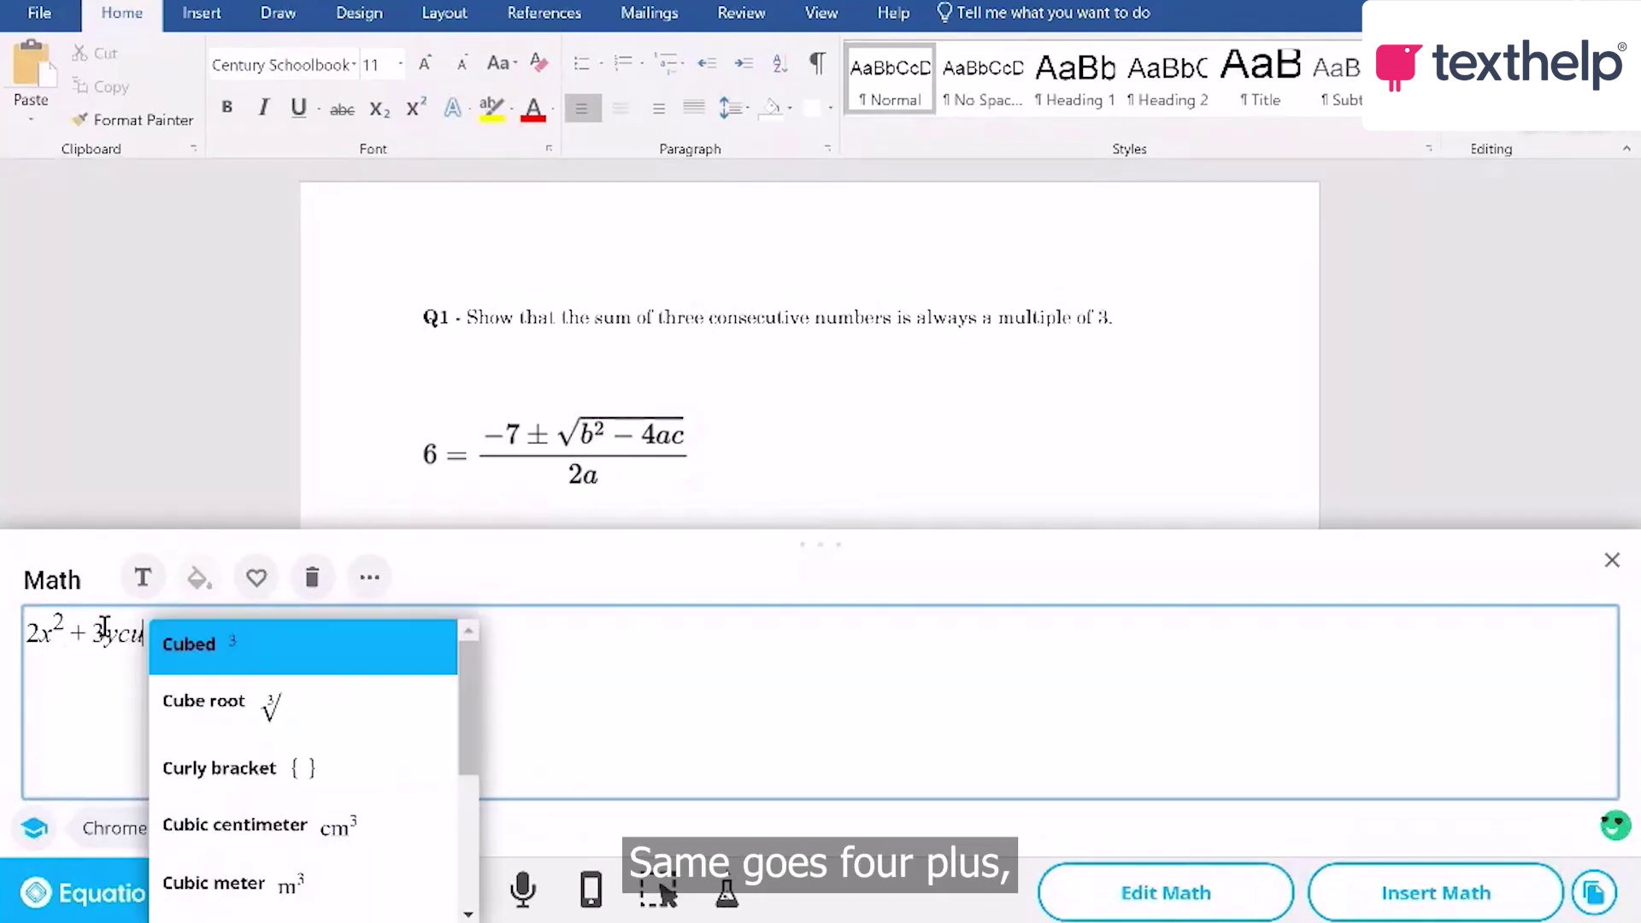
{"action": "key", "text": "Return"}
{"action": "type", "text": "equl"}
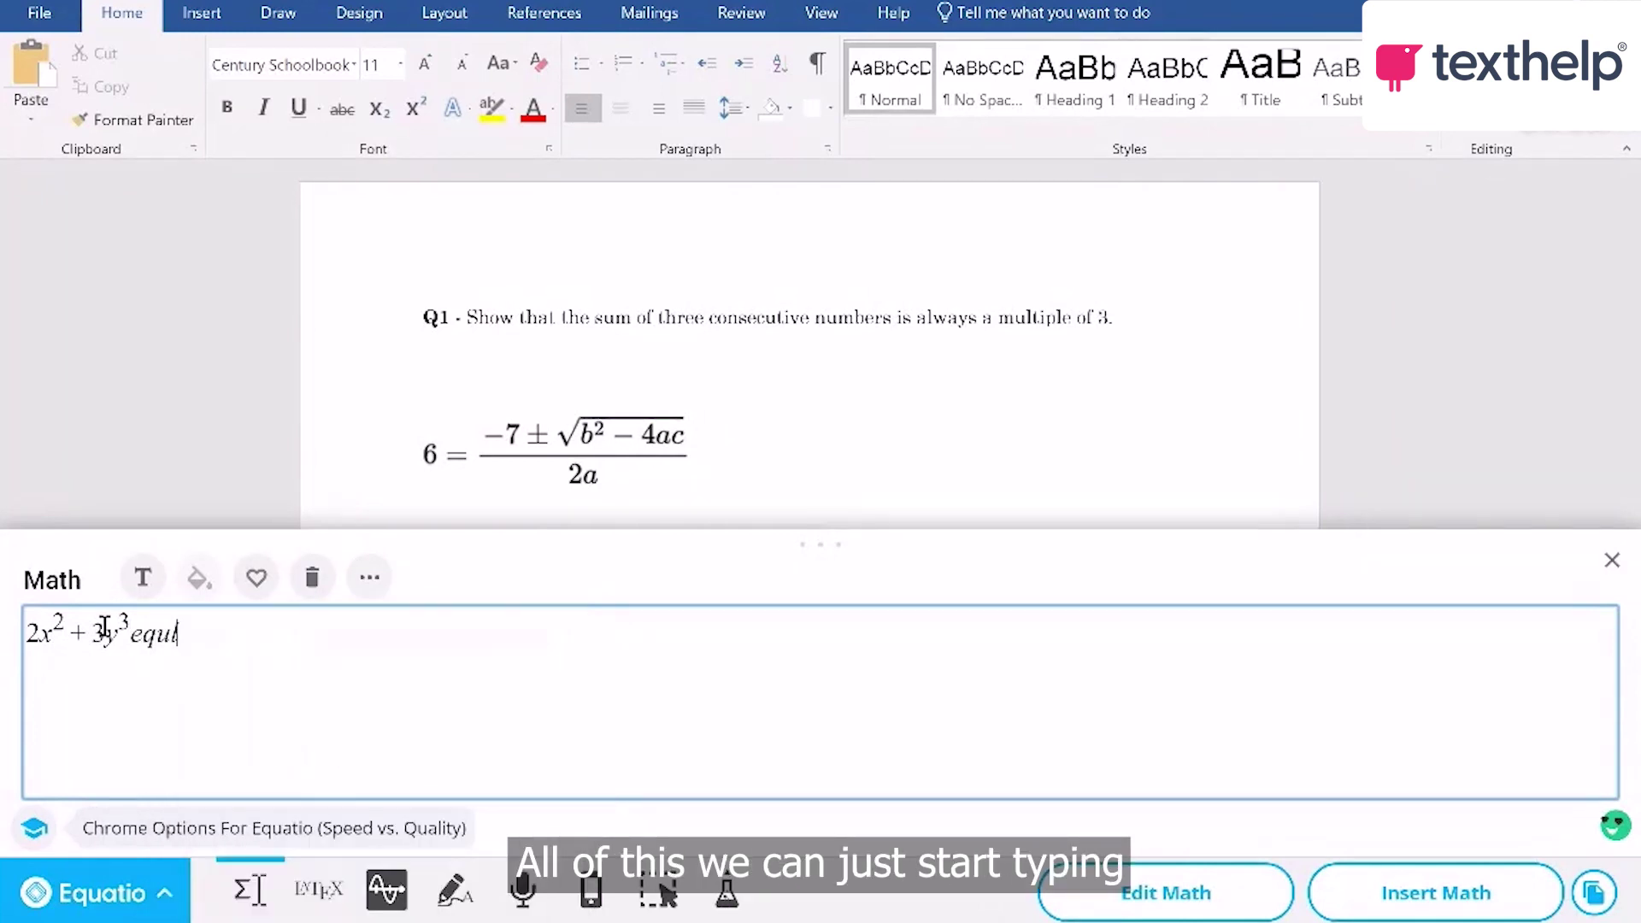
{"action": "key", "text": "Return"}
{"action": "type", "text": "6"}
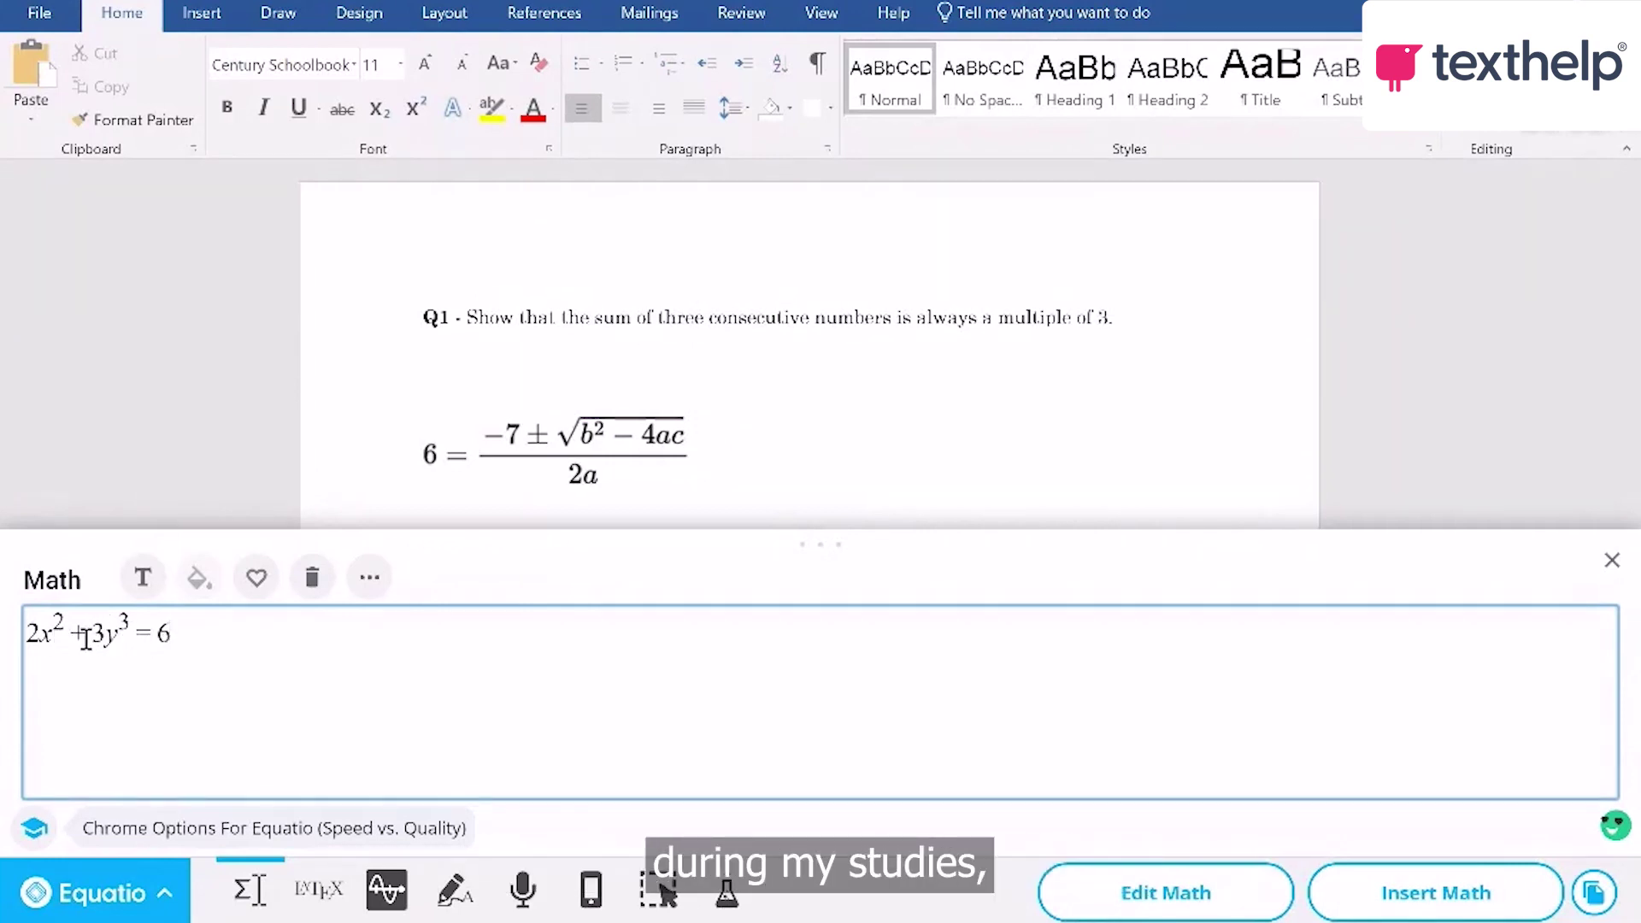
Add the equation 2x² + 3y³ = 6 to the favorites, naming it with the person's first name and the word "equation"
{"action": "left_click", "coordinate": [256, 578]}
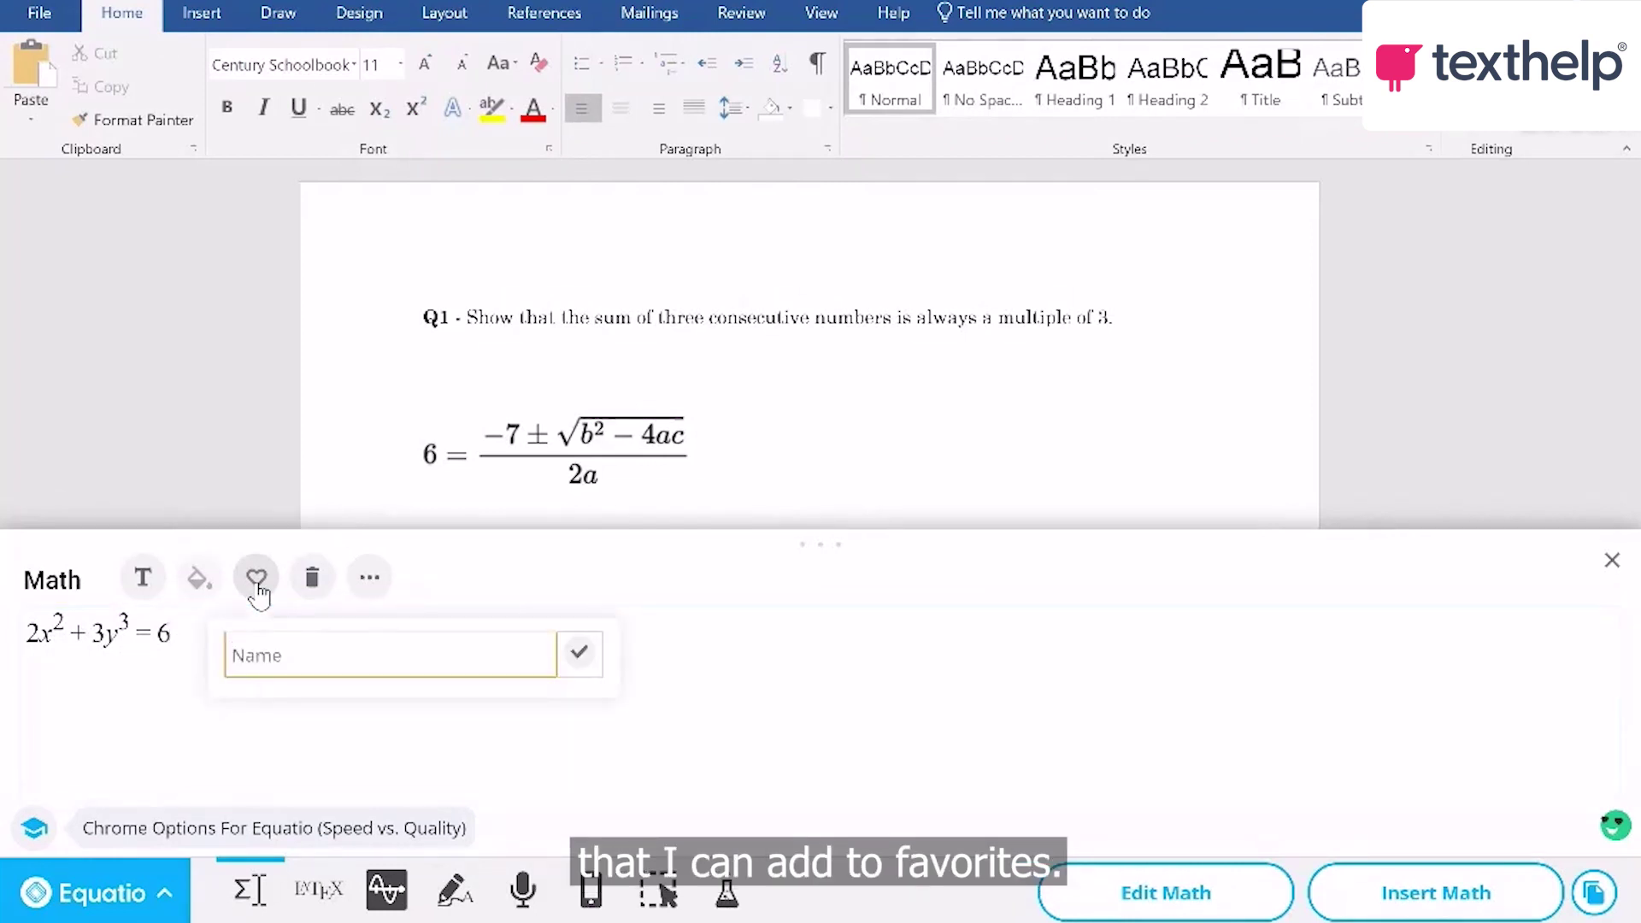
{"action": "type", "text": "Lou's"}
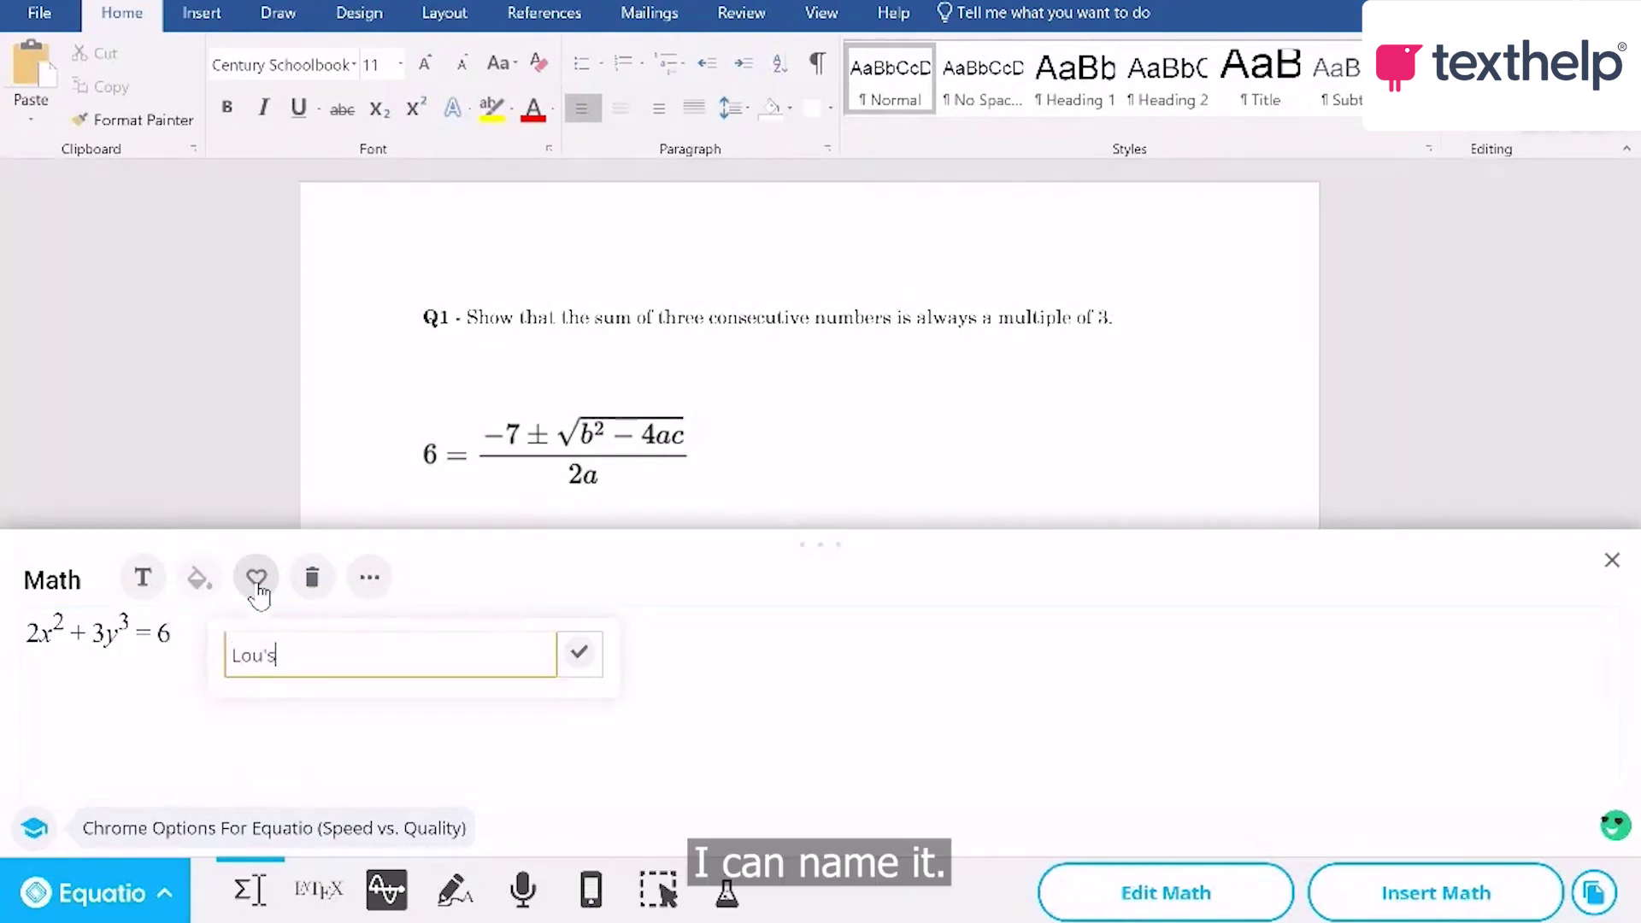
{"action": "type", "text": " equation"}
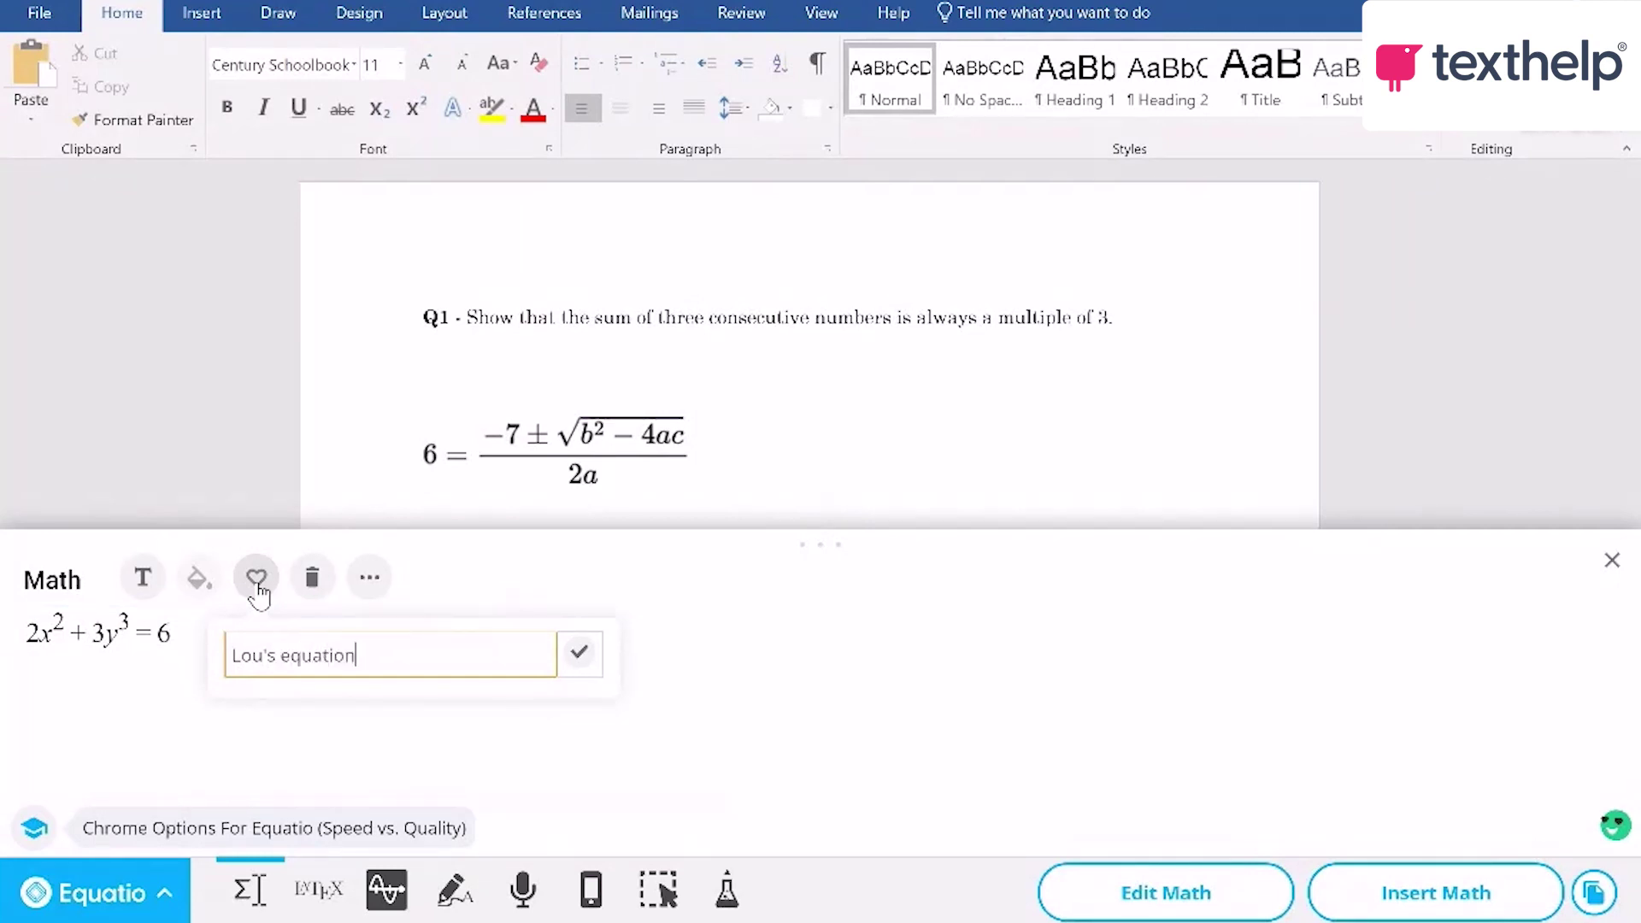
{"action": "left_click", "coordinate": [579, 660]}
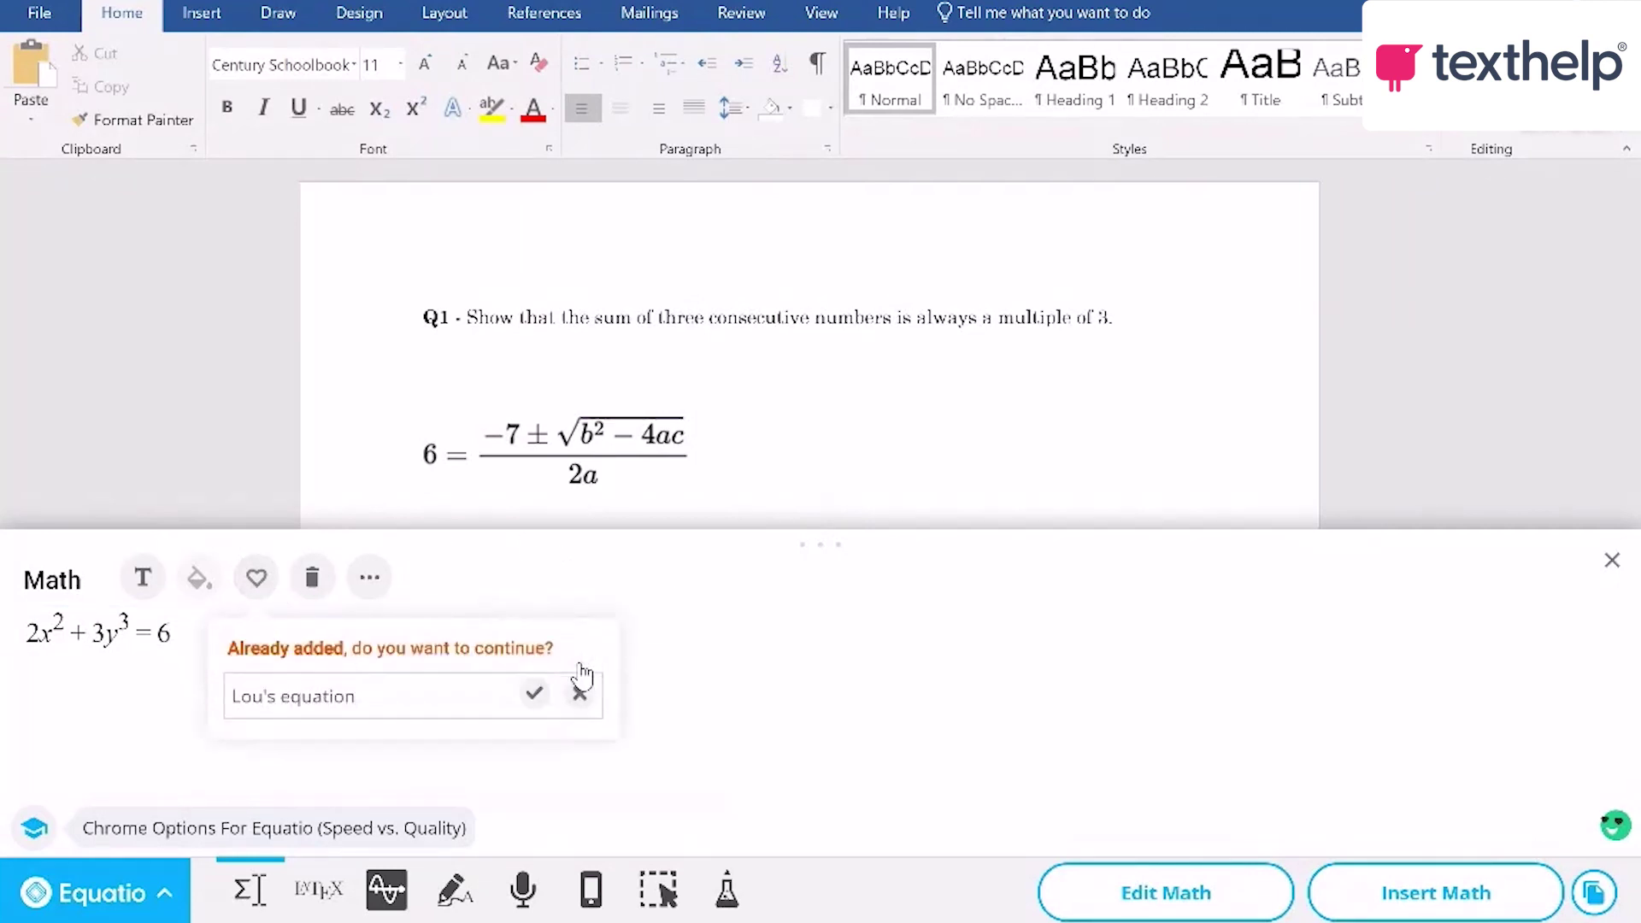
Browse the saved favorites and the built-in formulas library, and return to the math editor
{"action": "left_click", "coordinate": [369, 579]}
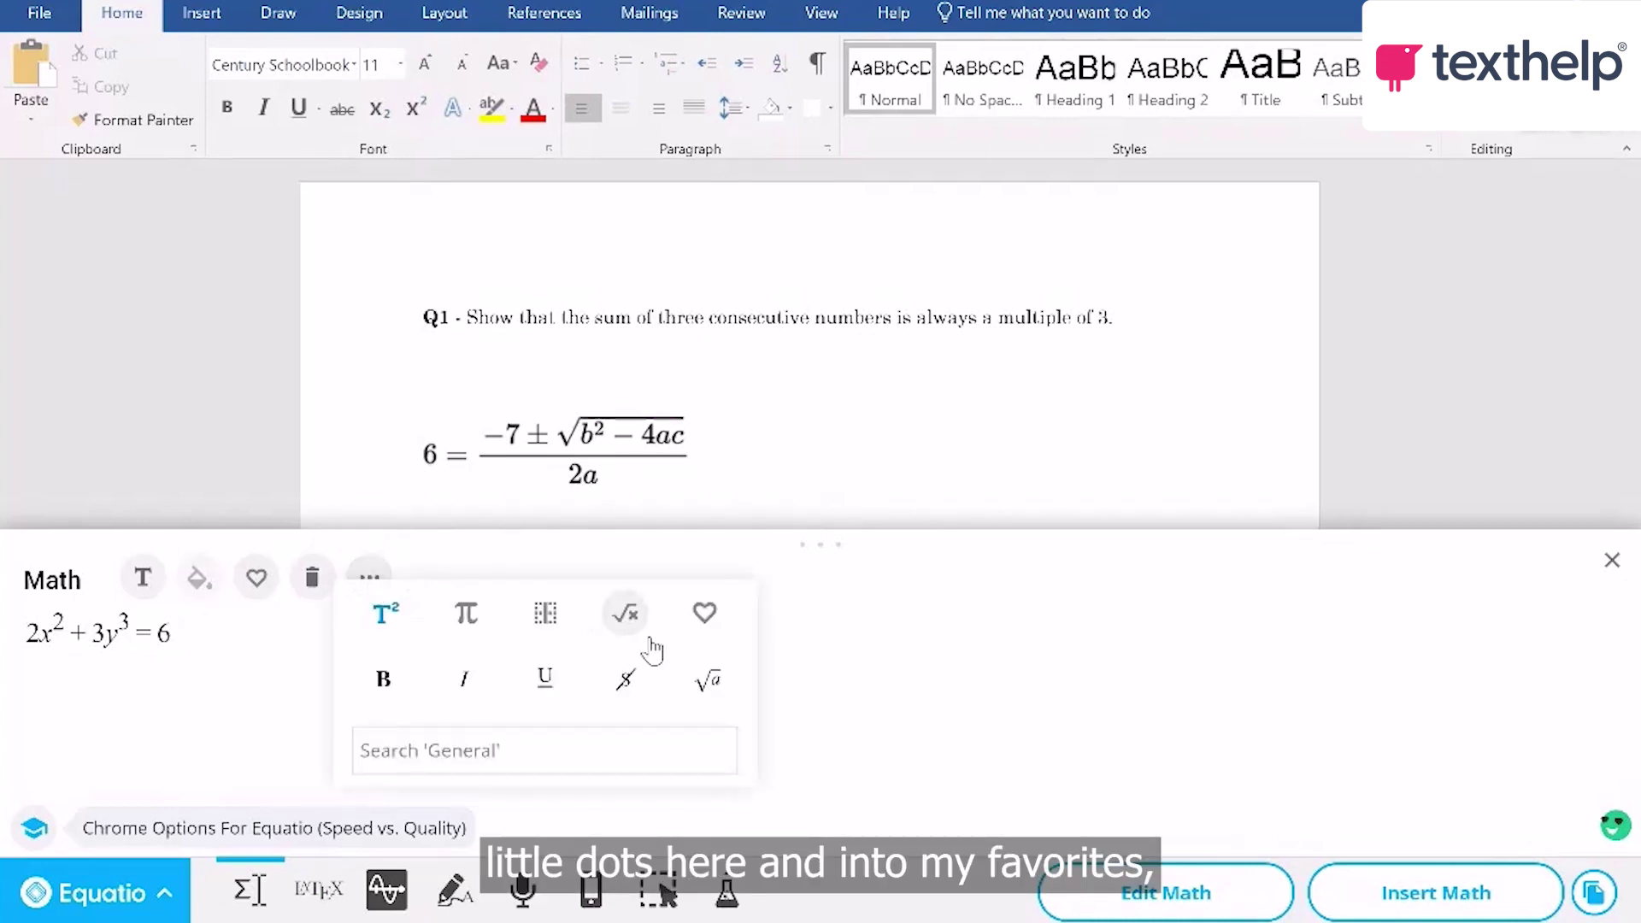
{"action": "left_click", "coordinate": [710, 622]}
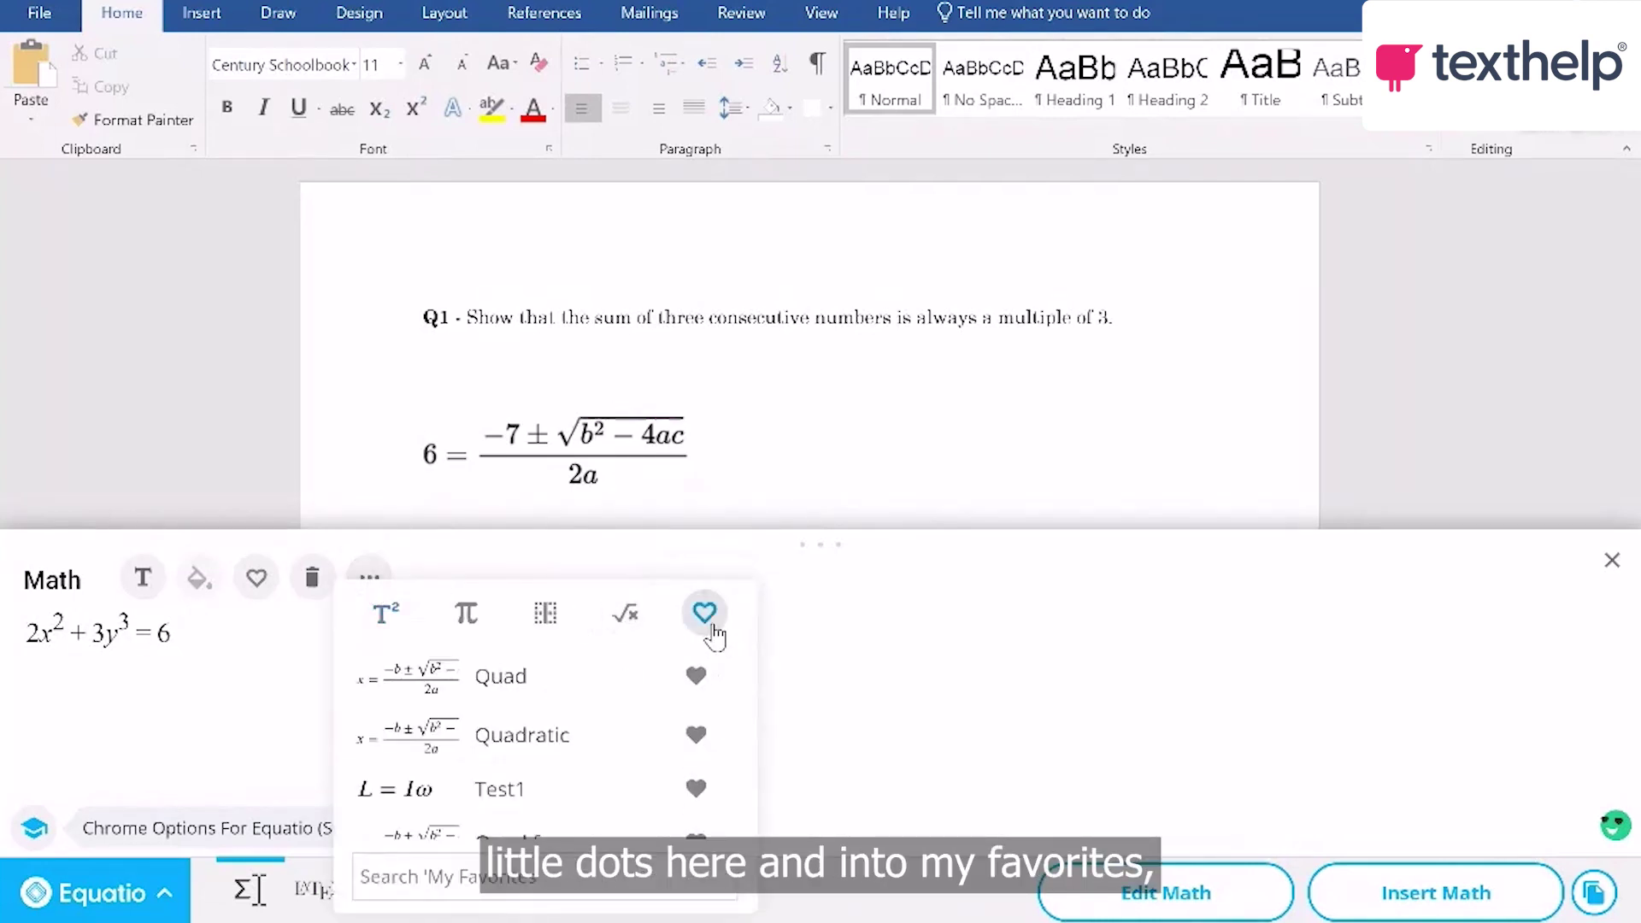
{"action": "left_click_drag", "start_coordinate": [752, 670], "coordinate": [746, 726]}
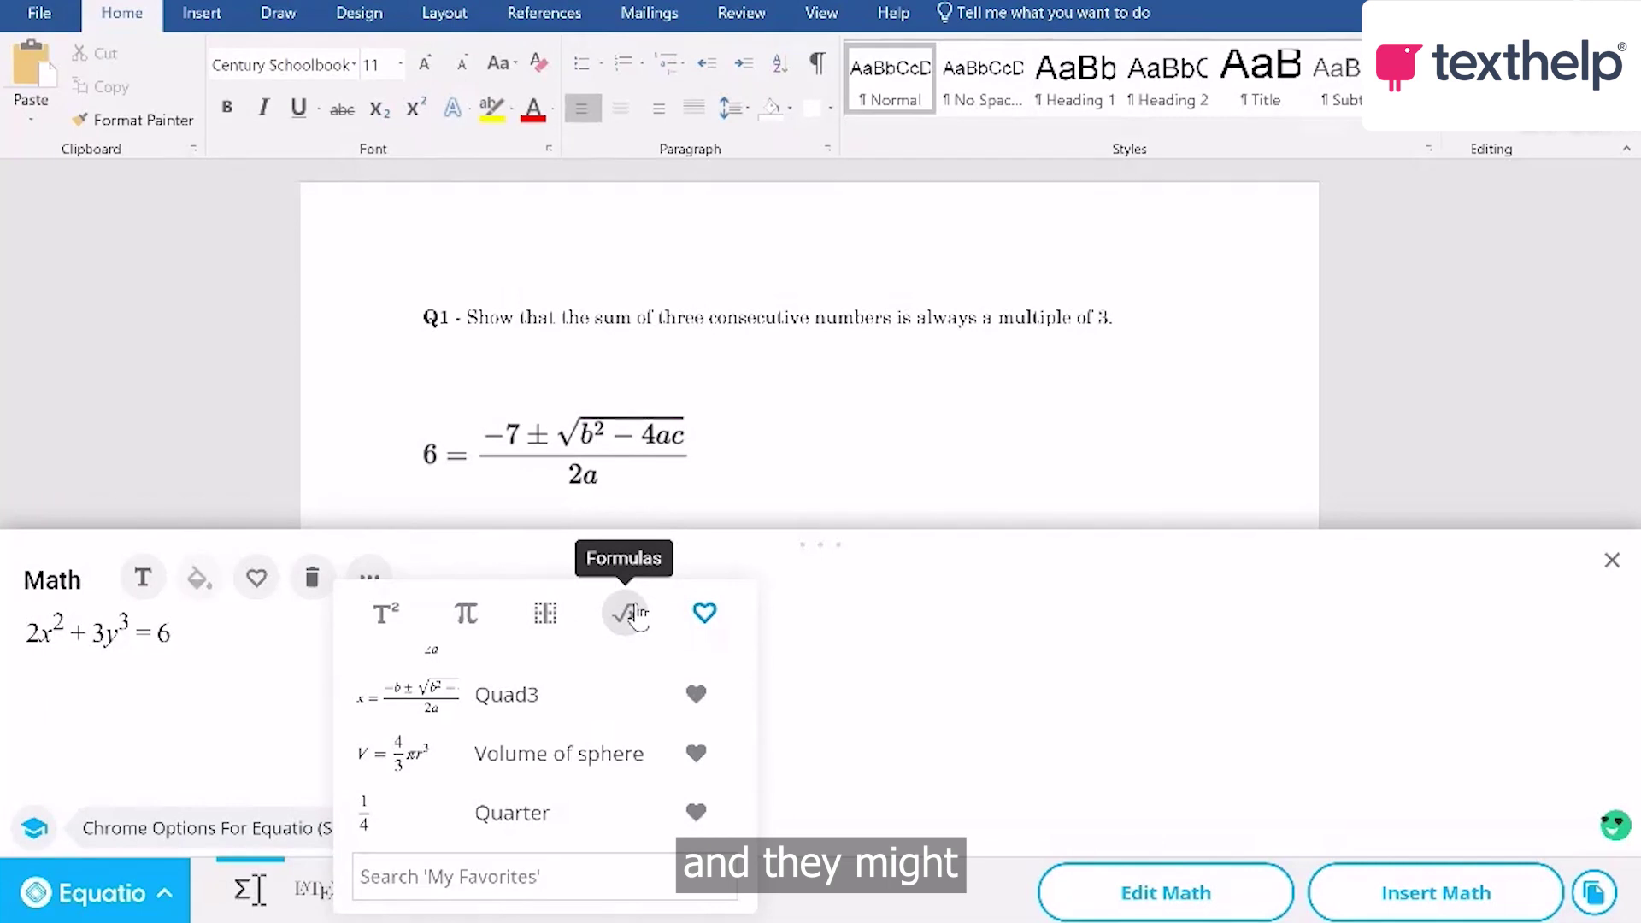
{"action": "left_click", "coordinate": [631, 614]}
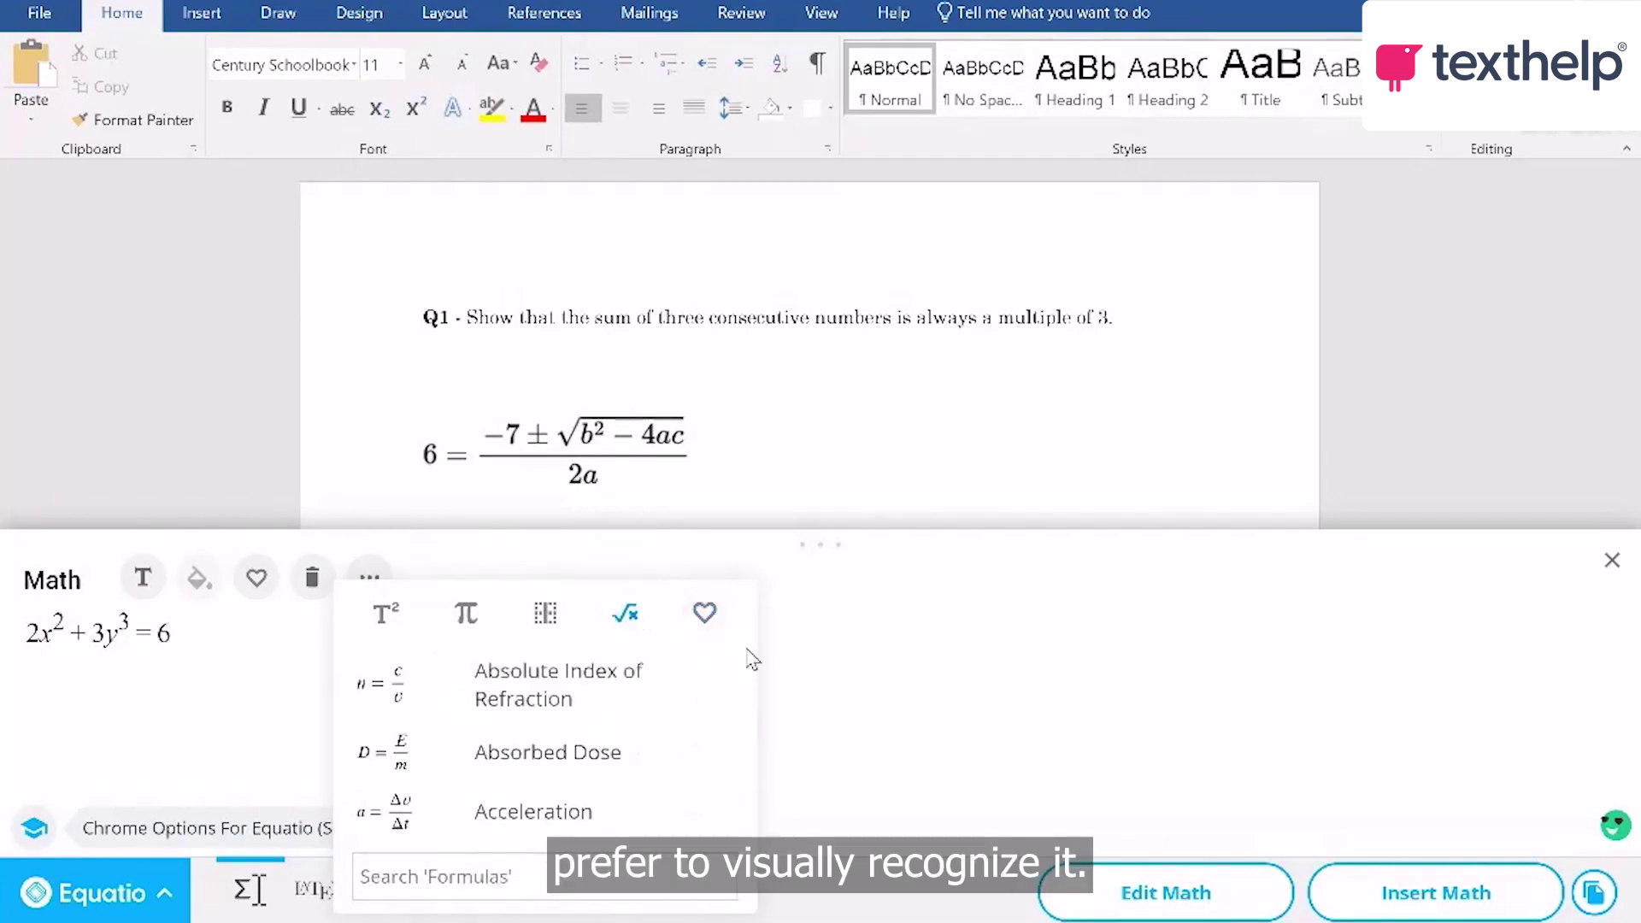
{"action": "left_click_drag", "start_coordinate": [751, 667], "coordinate": [736, 619]}
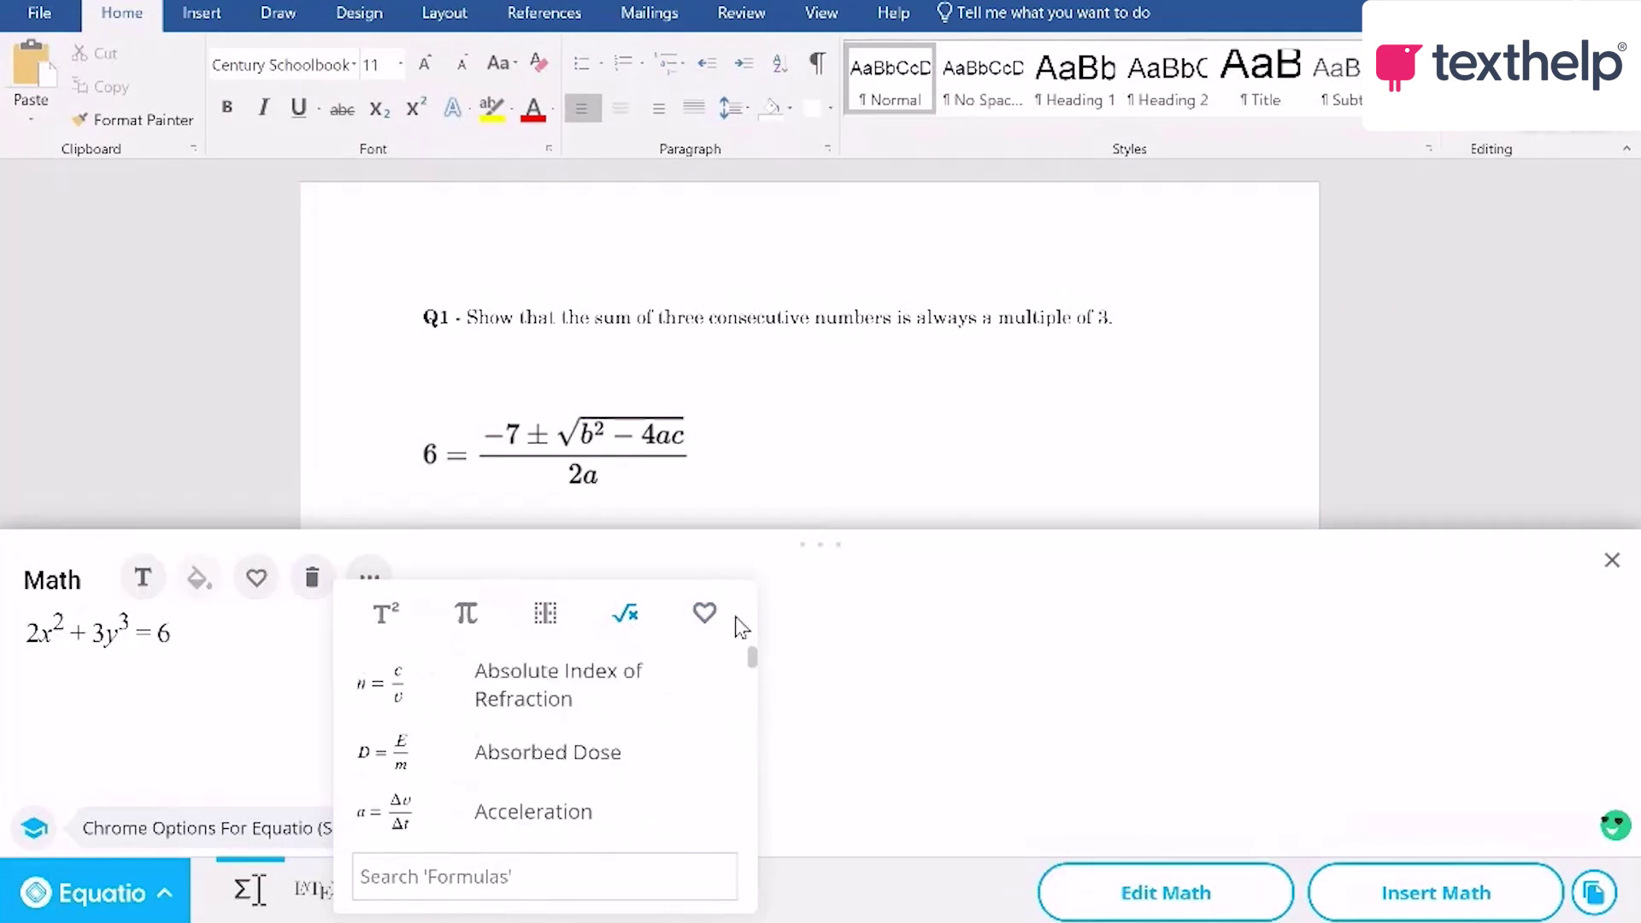
{"action": "left_click", "coordinate": [268, 660]}
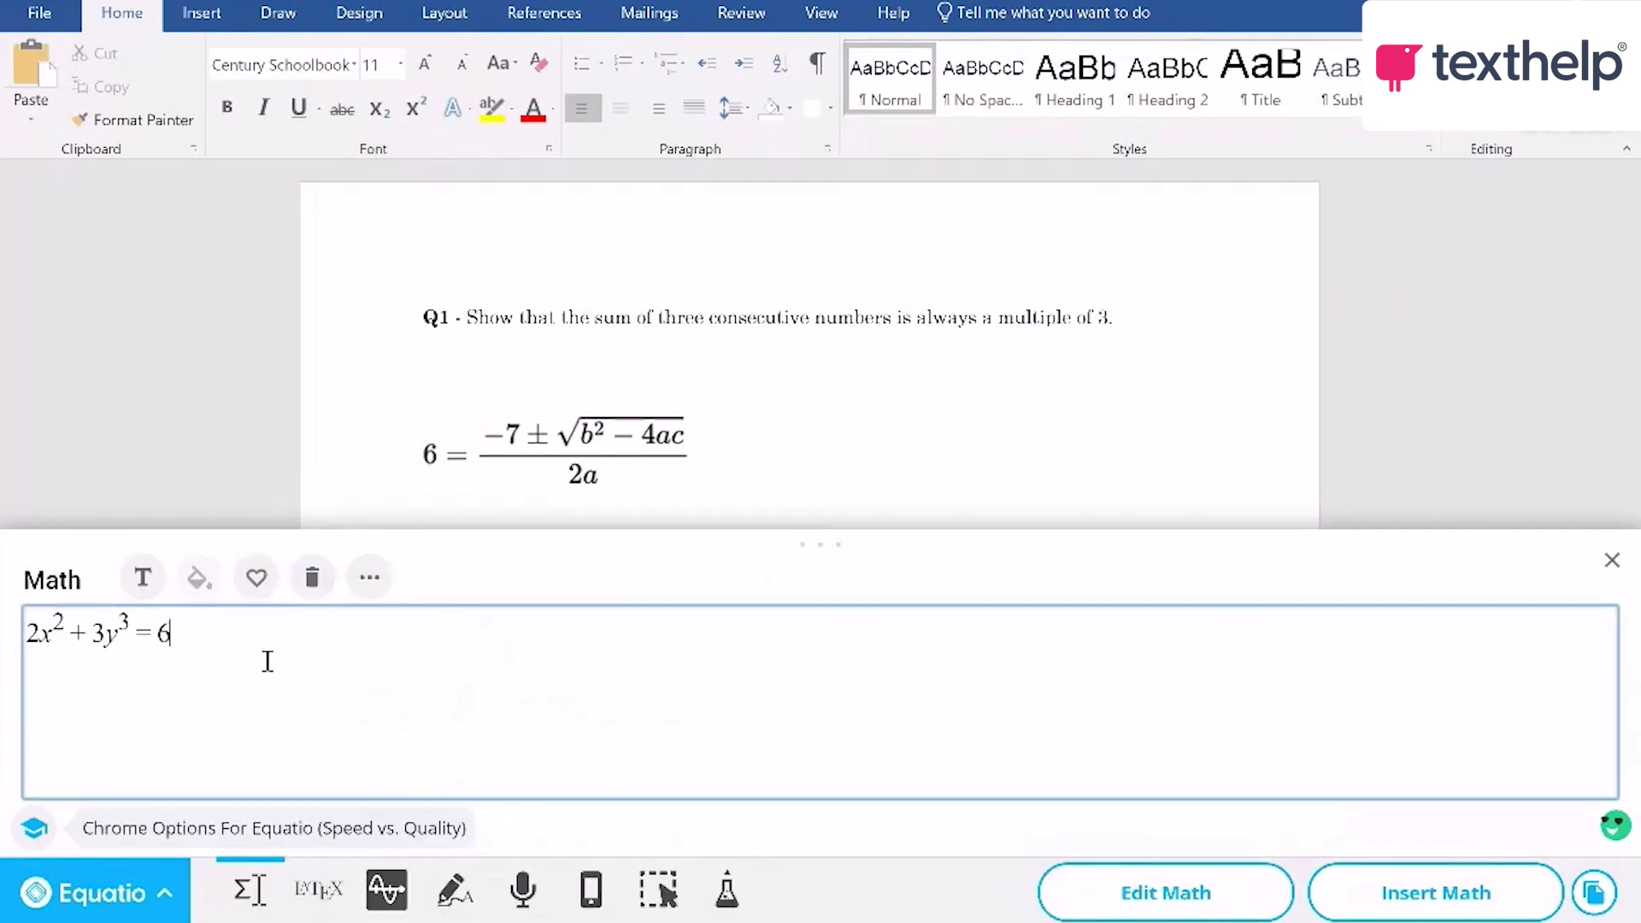
Clear the math editor and open the Handwriting input with its workspace enlarged to nearly the full document height
{"action": "left_click", "coordinate": [311, 598]}
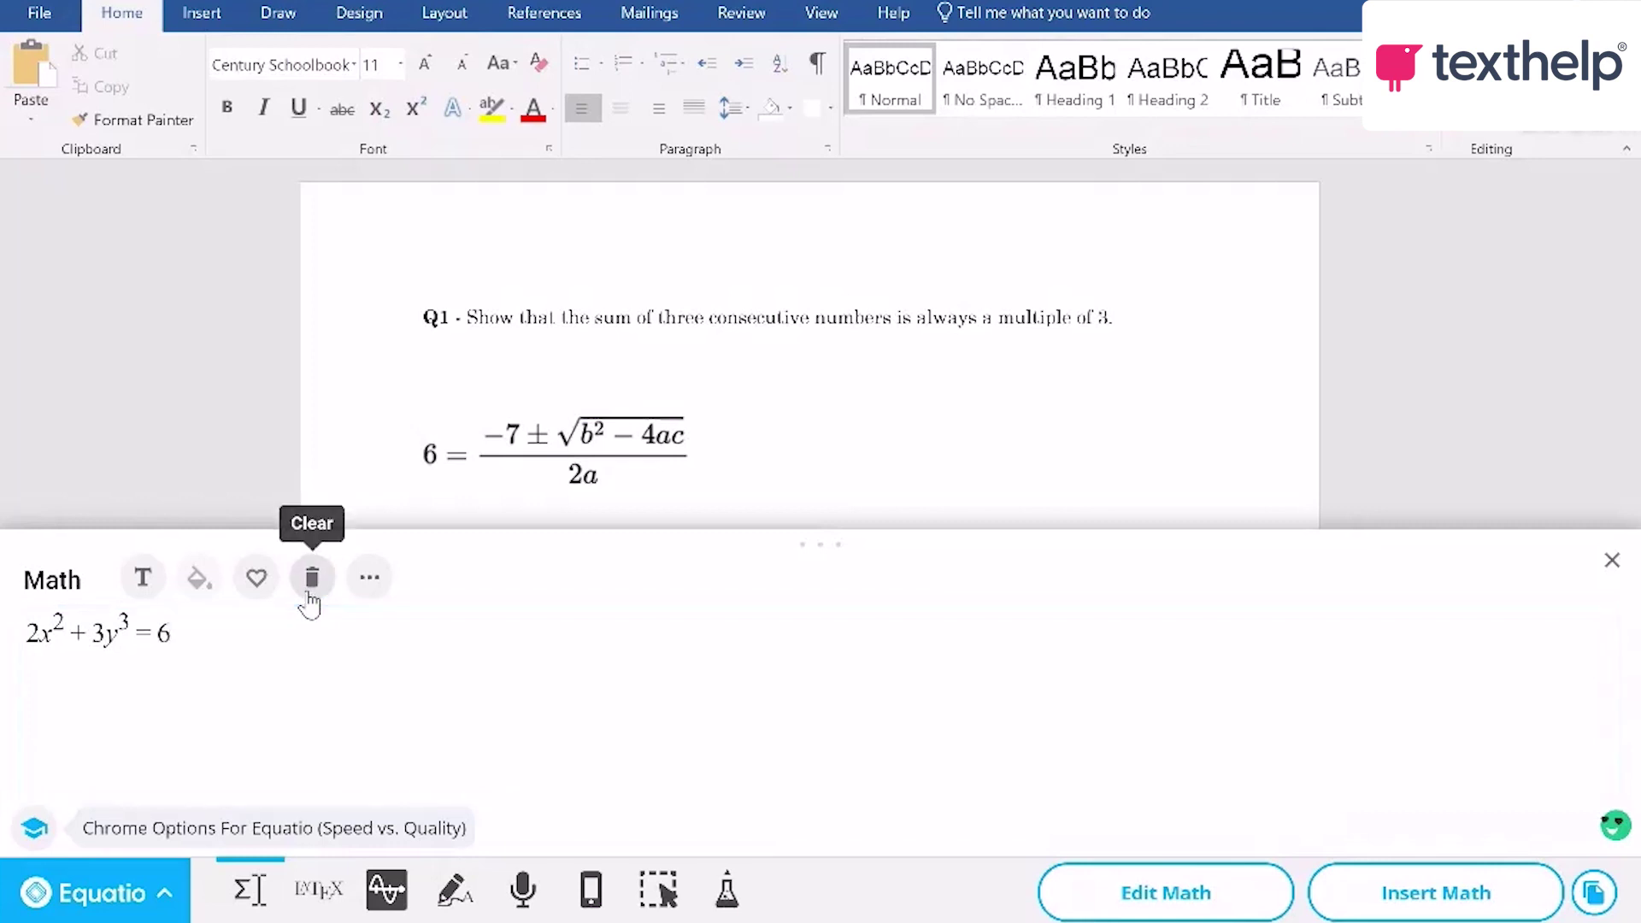
{"action": "left_click", "coordinate": [445, 910]}
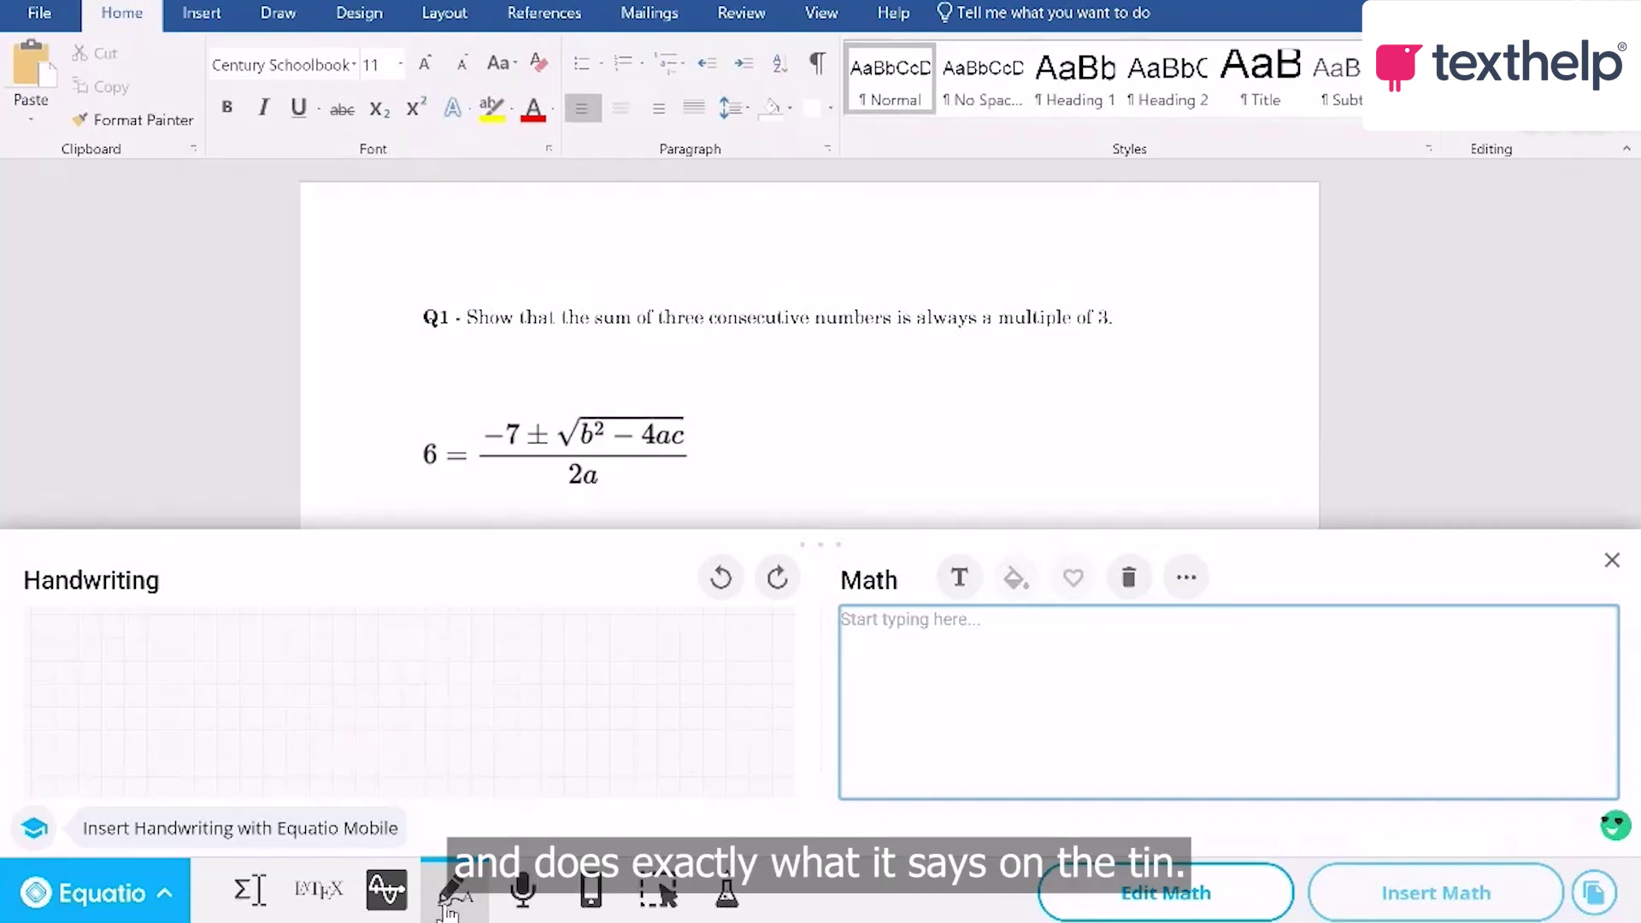
{"action": "left_click", "coordinate": [829, 537]}
{"action": "left_click_drag", "start_coordinate": [829, 537], "coordinate": [808, 179]}
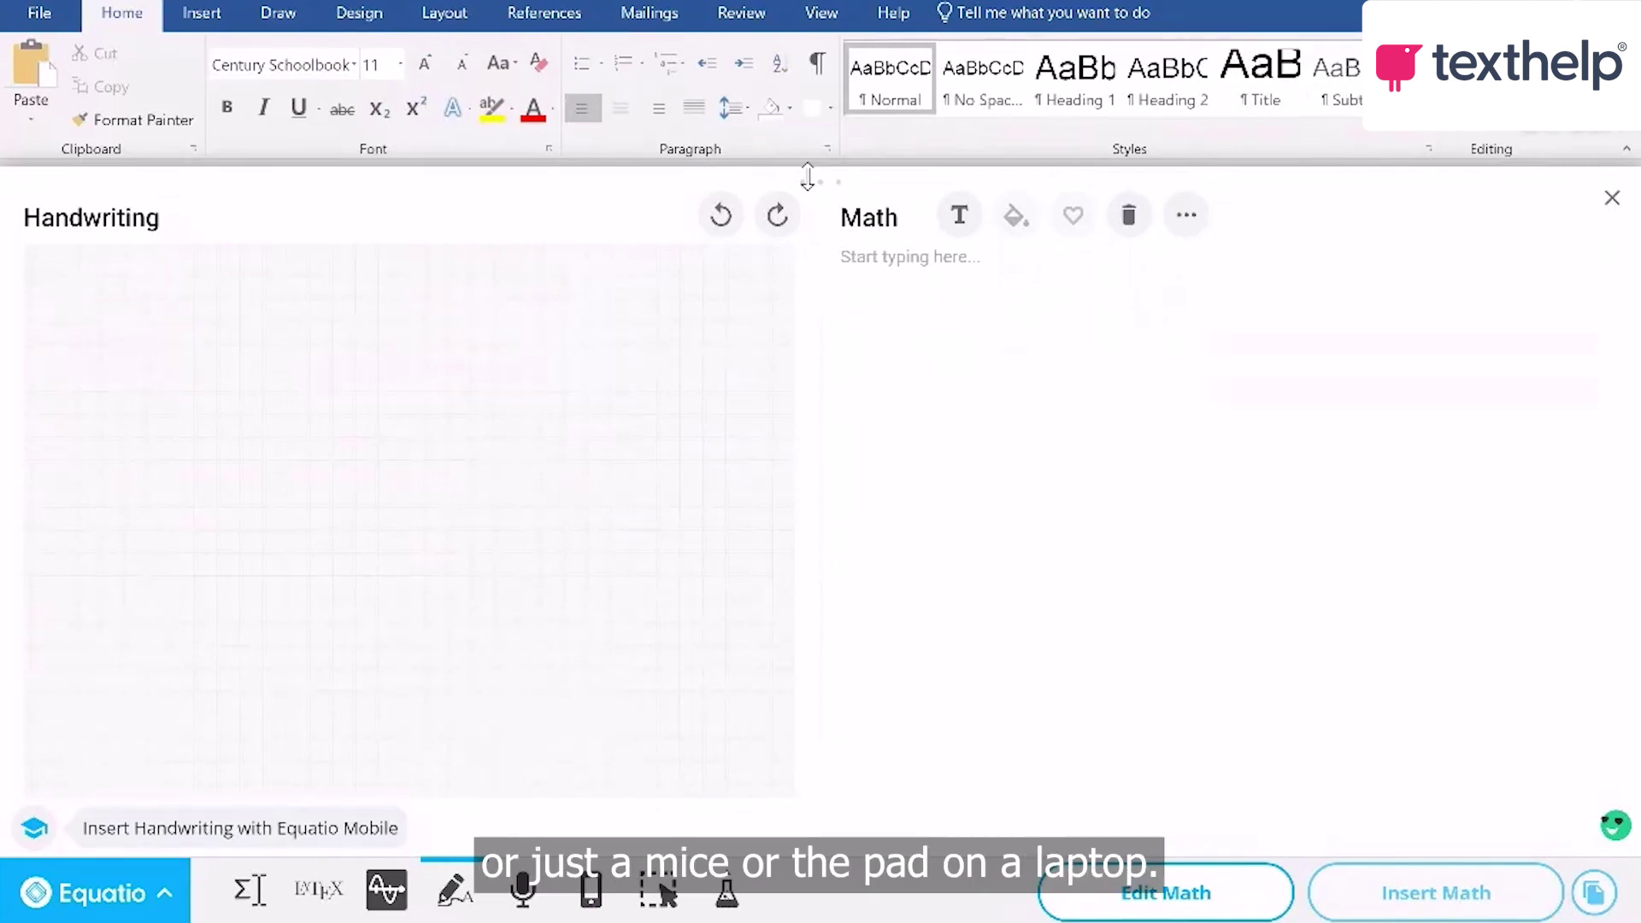
Handwrite the equation 2x² + 3y³ = 6 on the grid so that it converts to digital math
{"action": "mouse_move", "coordinate": [61, 392]}
{"action": "left_mouse_down"}
{"action": "mouse_move", "coordinate": [89, 398]}
{"action": "mouse_move", "coordinate": [111, 486]}
{"action": "mouse_move", "coordinate": [157, 478]}
{"action": "mouse_move", "coordinate": [141, 484]}
{"action": "left_mouse_up"}
{"action": "mouse_move", "coordinate": [181, 434]}
{"action": "left_mouse_down"}
{"action": "mouse_move", "coordinate": [168, 462]}
{"action": "mouse_move", "coordinate": [200, 486]}
{"action": "left_mouse_up"}
{"action": "mouse_move", "coordinate": [206, 367]}
{"action": "left_mouse_down"}
{"action": "mouse_move", "coordinate": [210, 410]}
{"action": "mouse_move", "coordinate": [296, 463]}
{"action": "left_mouse_up"}
{"action": "left_click_drag", "start_coordinate": [273, 455], "coordinate": [328, 445]}
{"action": "mouse_move", "coordinate": [361, 384]}
{"action": "left_mouse_down"}
{"action": "mouse_move", "coordinate": [349, 469]}
{"action": "mouse_move", "coordinate": [428, 453]}
{"action": "mouse_move", "coordinate": [414, 506]}
{"action": "left_mouse_up"}
{"action": "left_click_drag", "start_coordinate": [481, 362], "coordinate": [490, 413]}
{"action": "left_click_drag", "start_coordinate": [606, 359], "coordinate": [605, 425]}
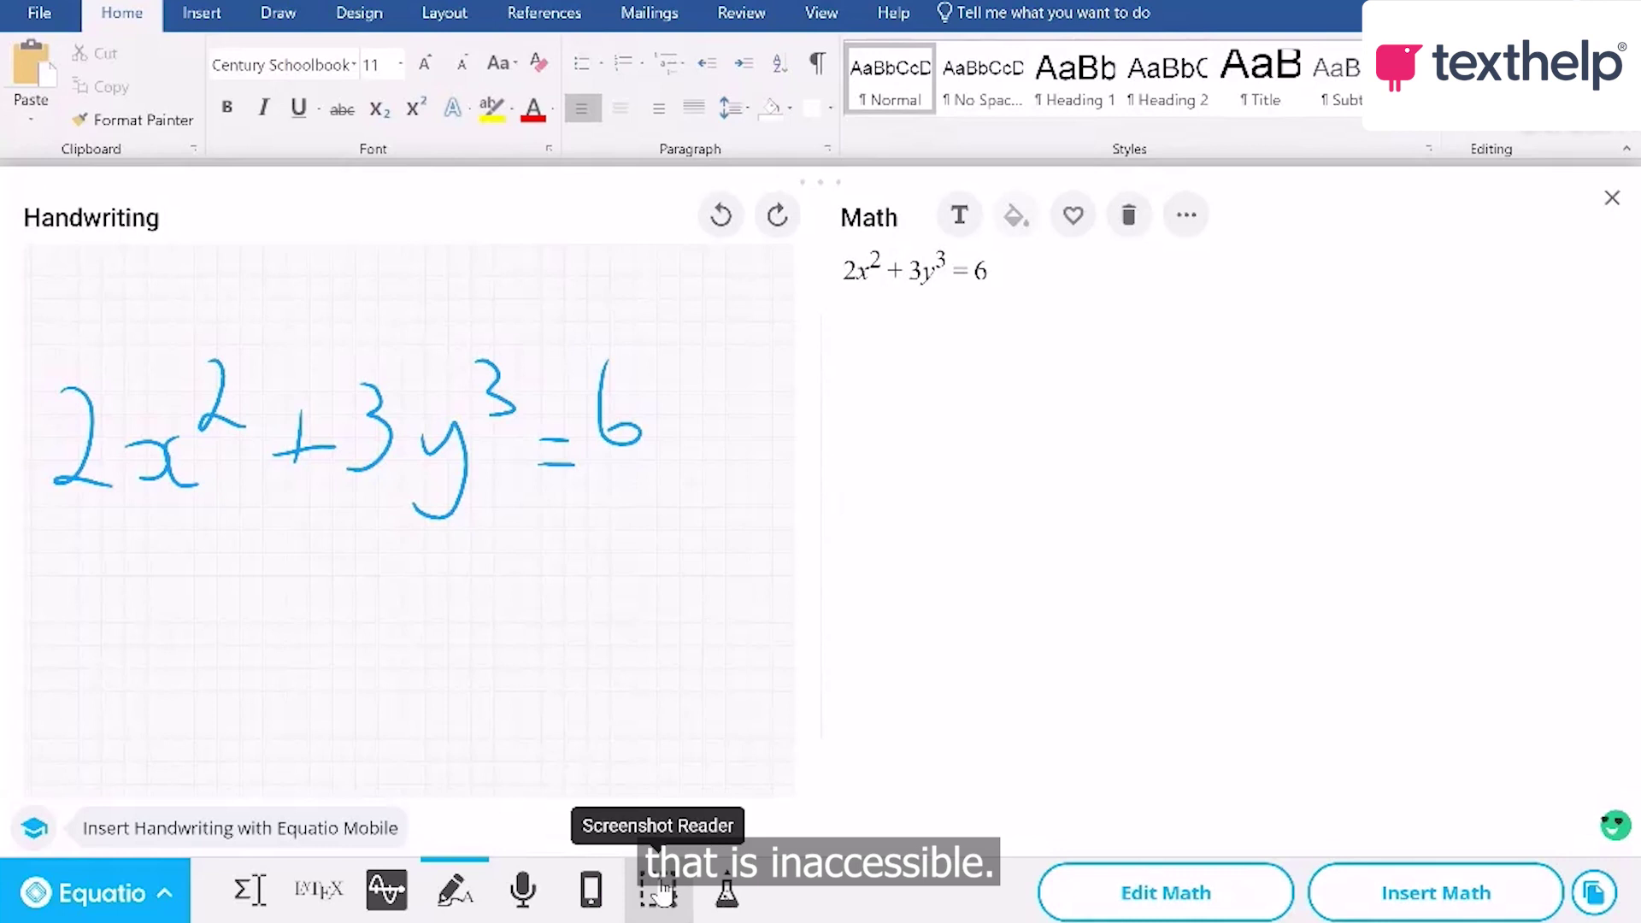
Switch to the browser window showing symmetry-13-00204-v2 (1).pdf and close the handwriting workspace
{"action": "mouse_move", "coordinate": [596, 906]}
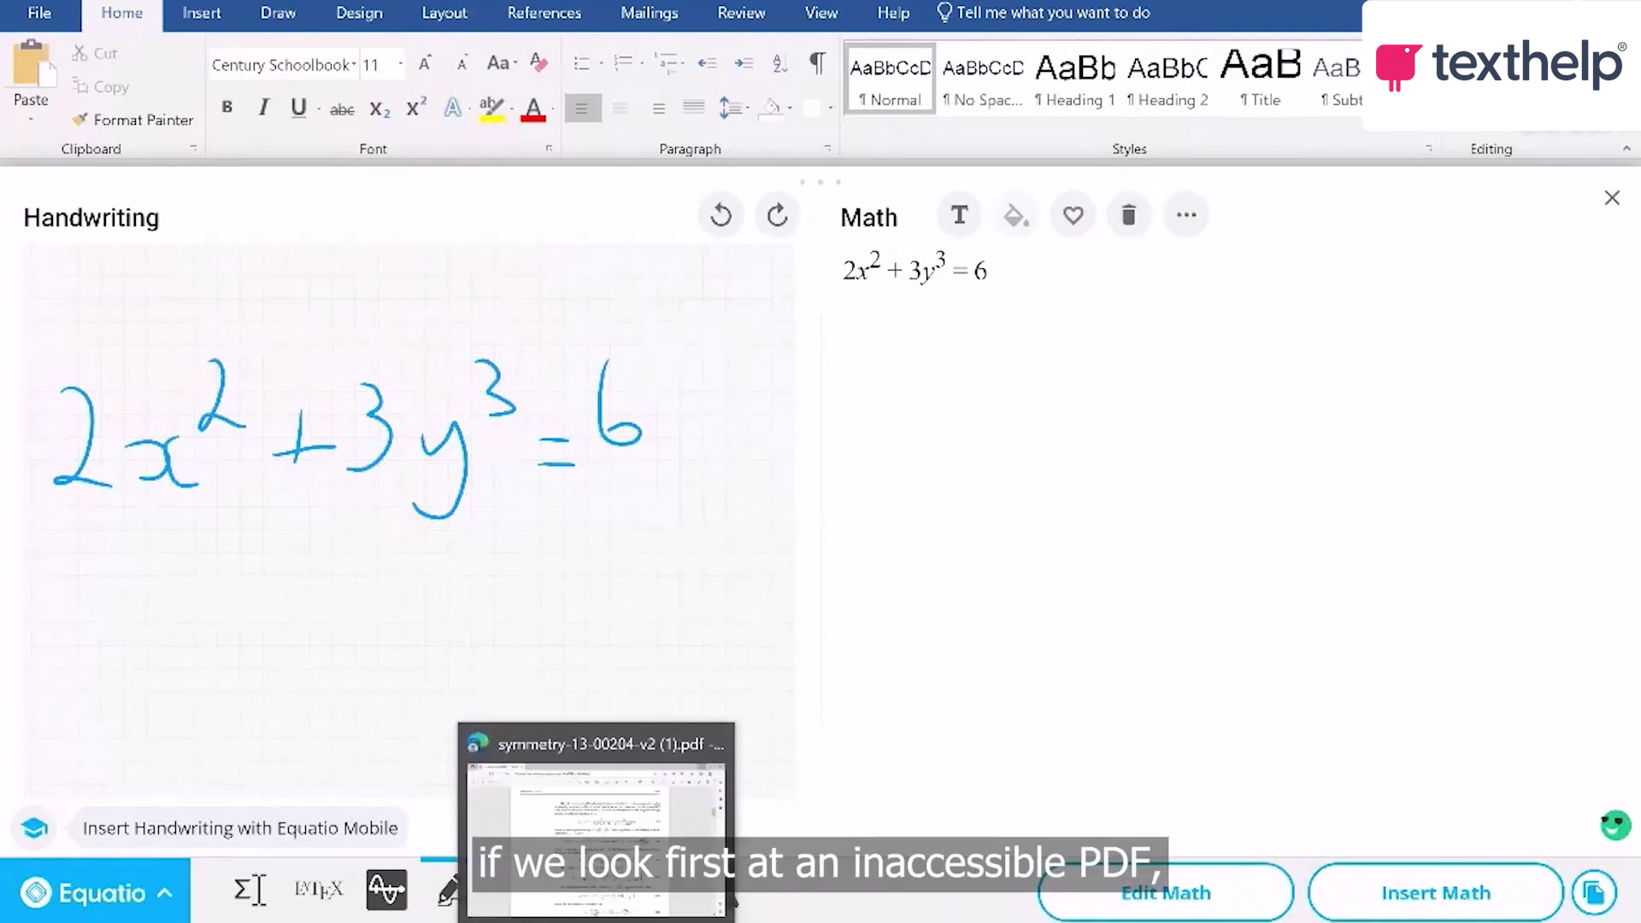
{"action": "left_click", "coordinate": [726, 897]}
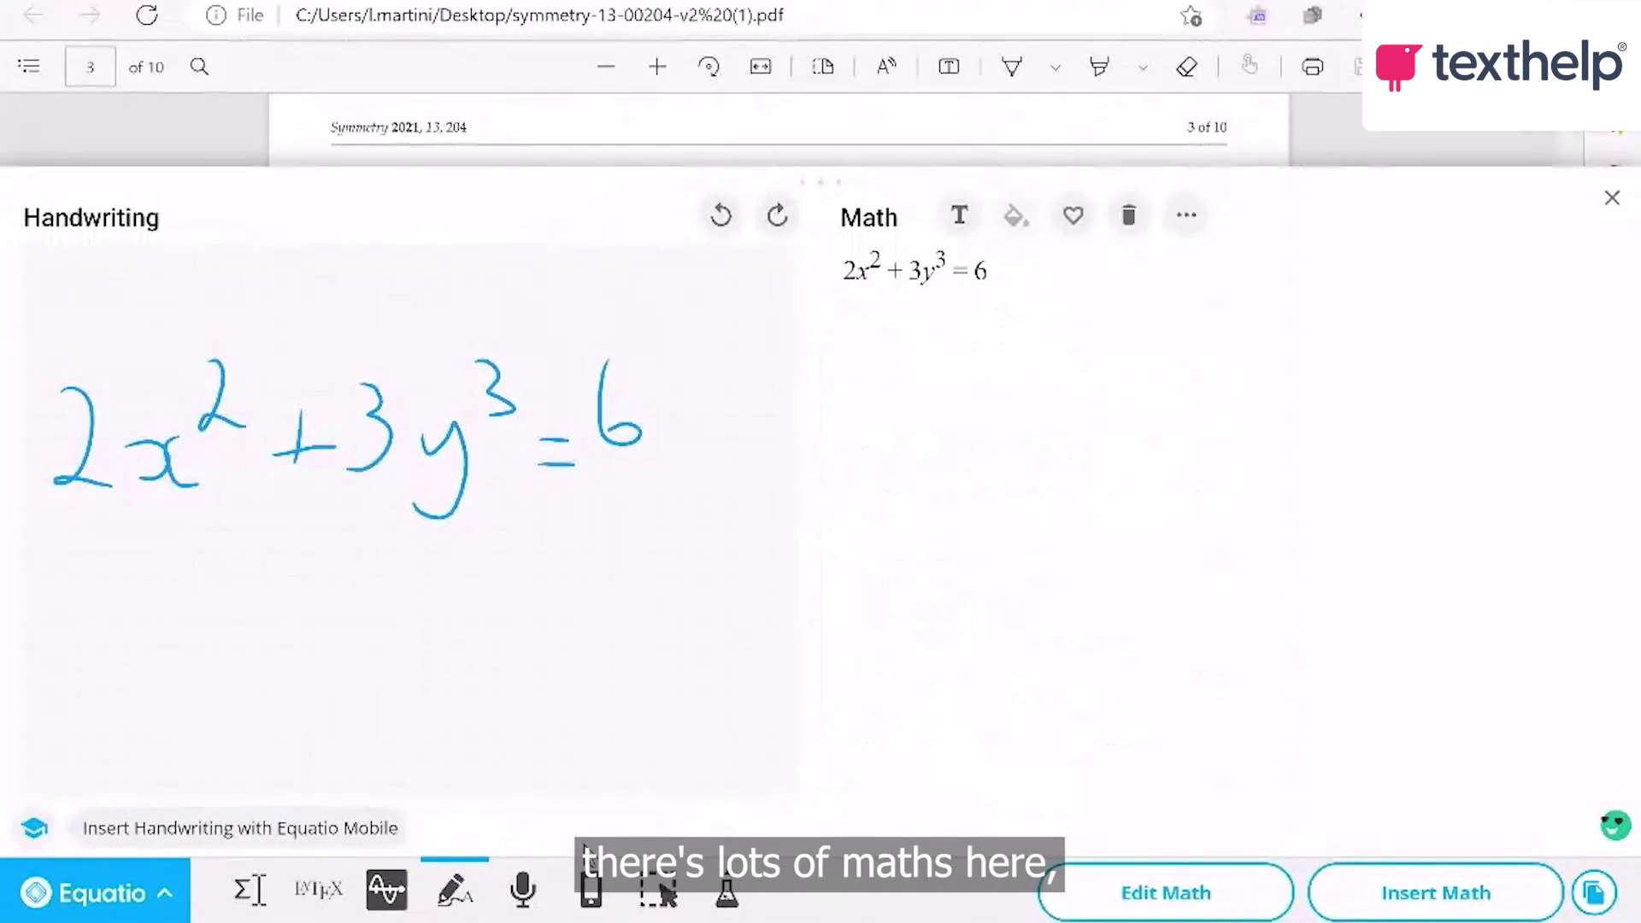
{"action": "left_click", "coordinate": [1613, 199]}
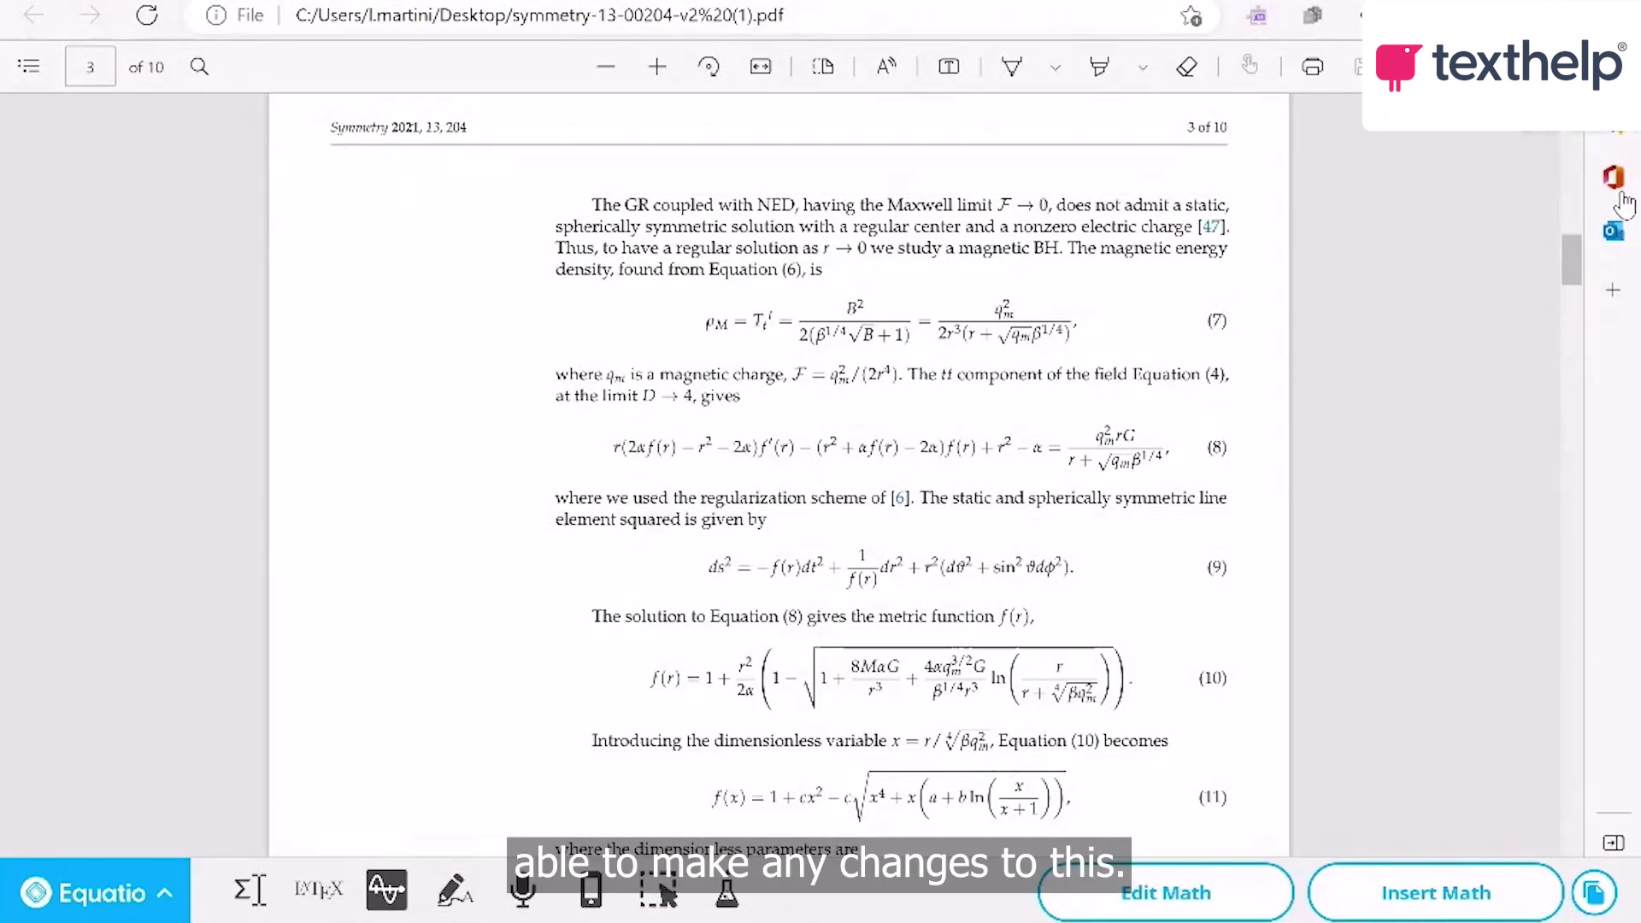
Capture equation (7) of the PDF with the Screenshot Reader and open it for editing in Equatio
{"action": "left_click", "coordinate": [662, 899]}
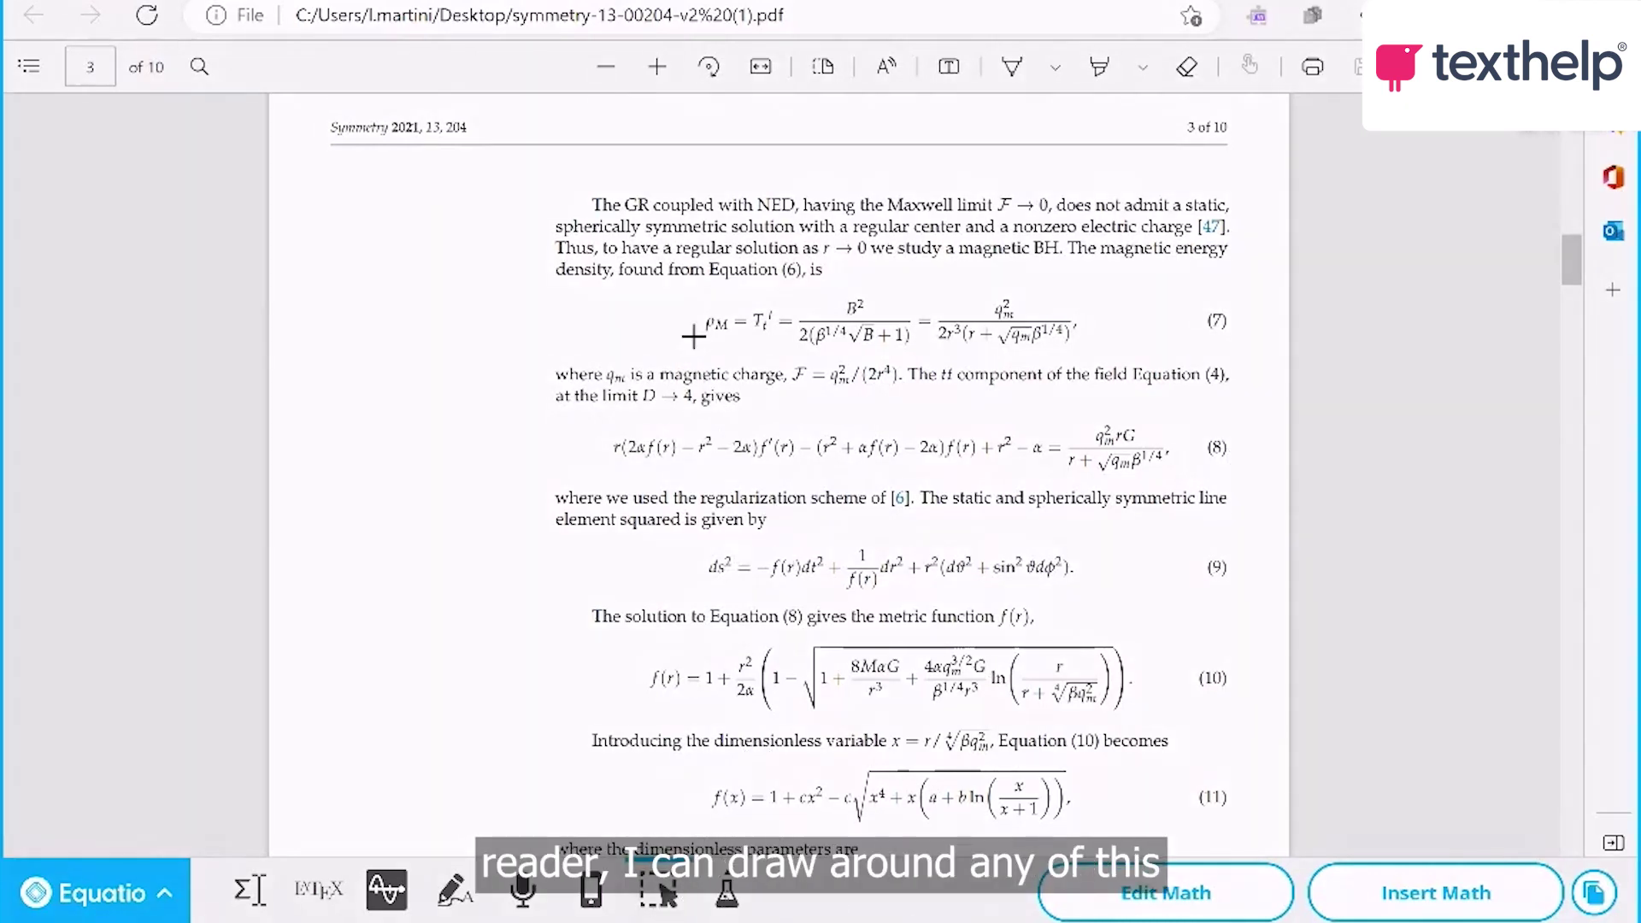
{"action": "left_click_drag", "start_coordinate": [683, 288], "coordinate": [1112, 354]}
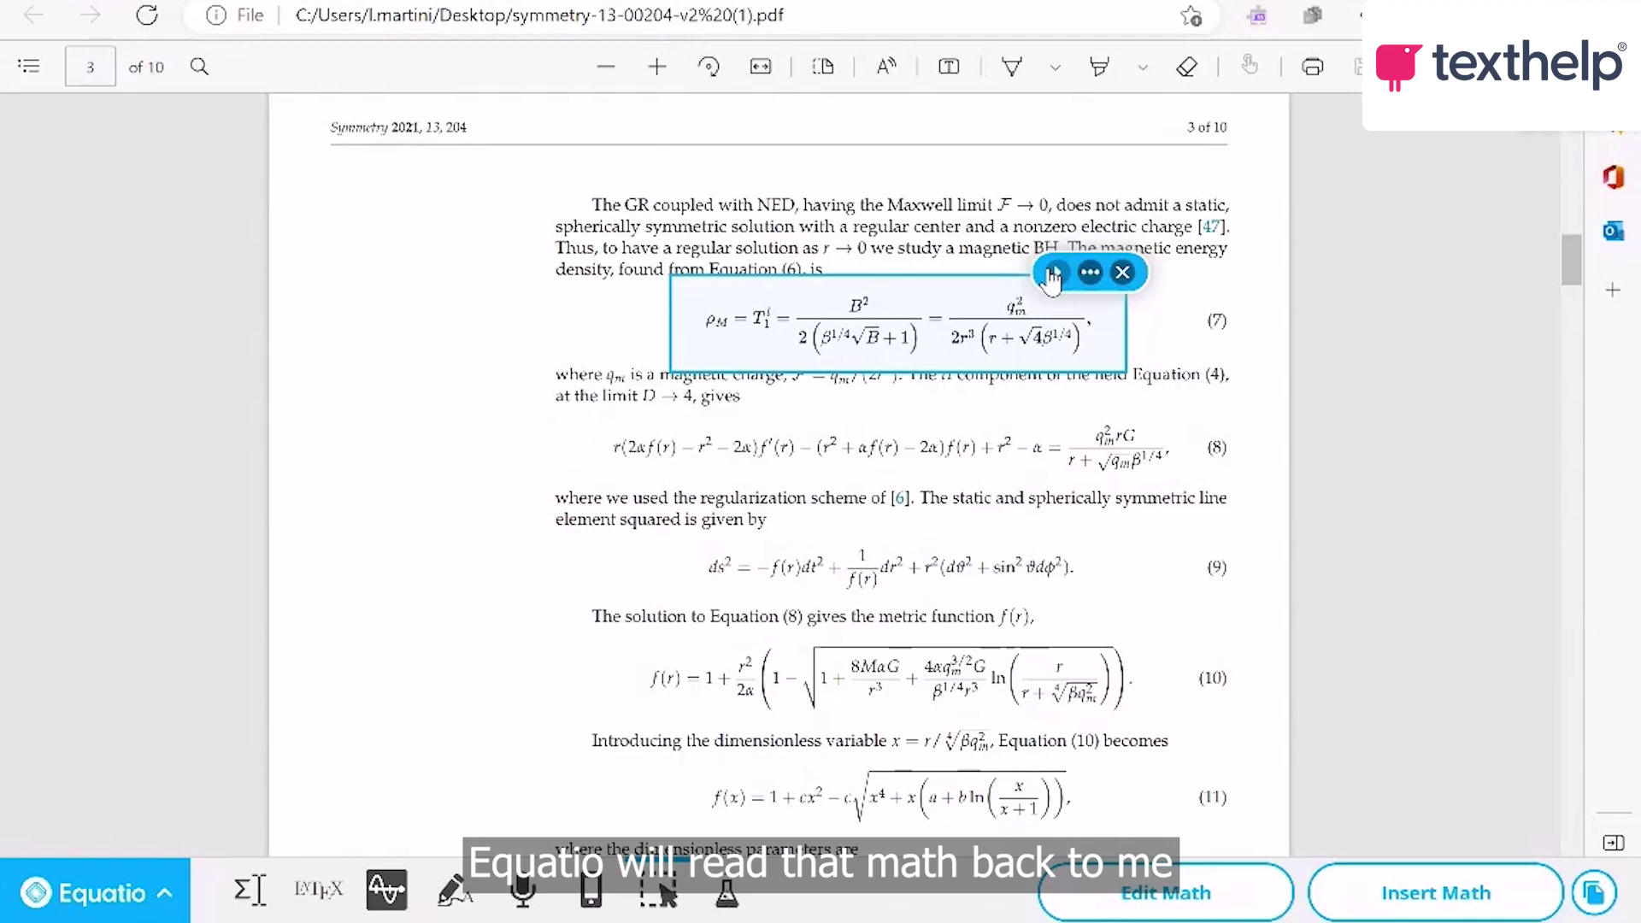
{"action": "left_click", "coordinate": [1088, 274]}
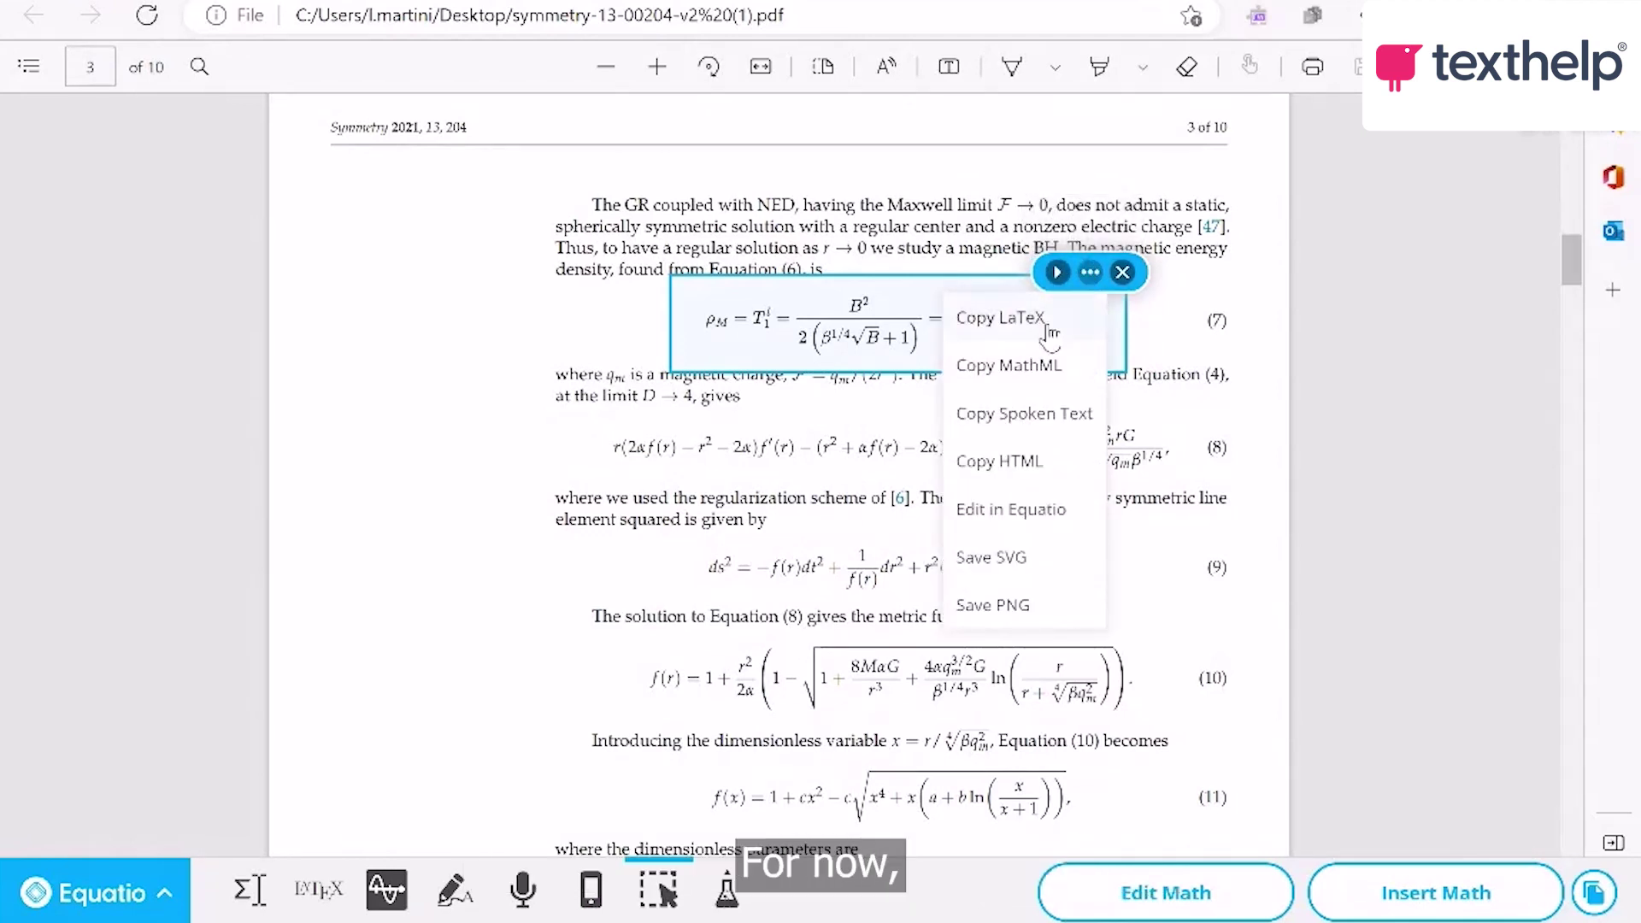
{"action": "left_click", "coordinate": [1022, 510]}
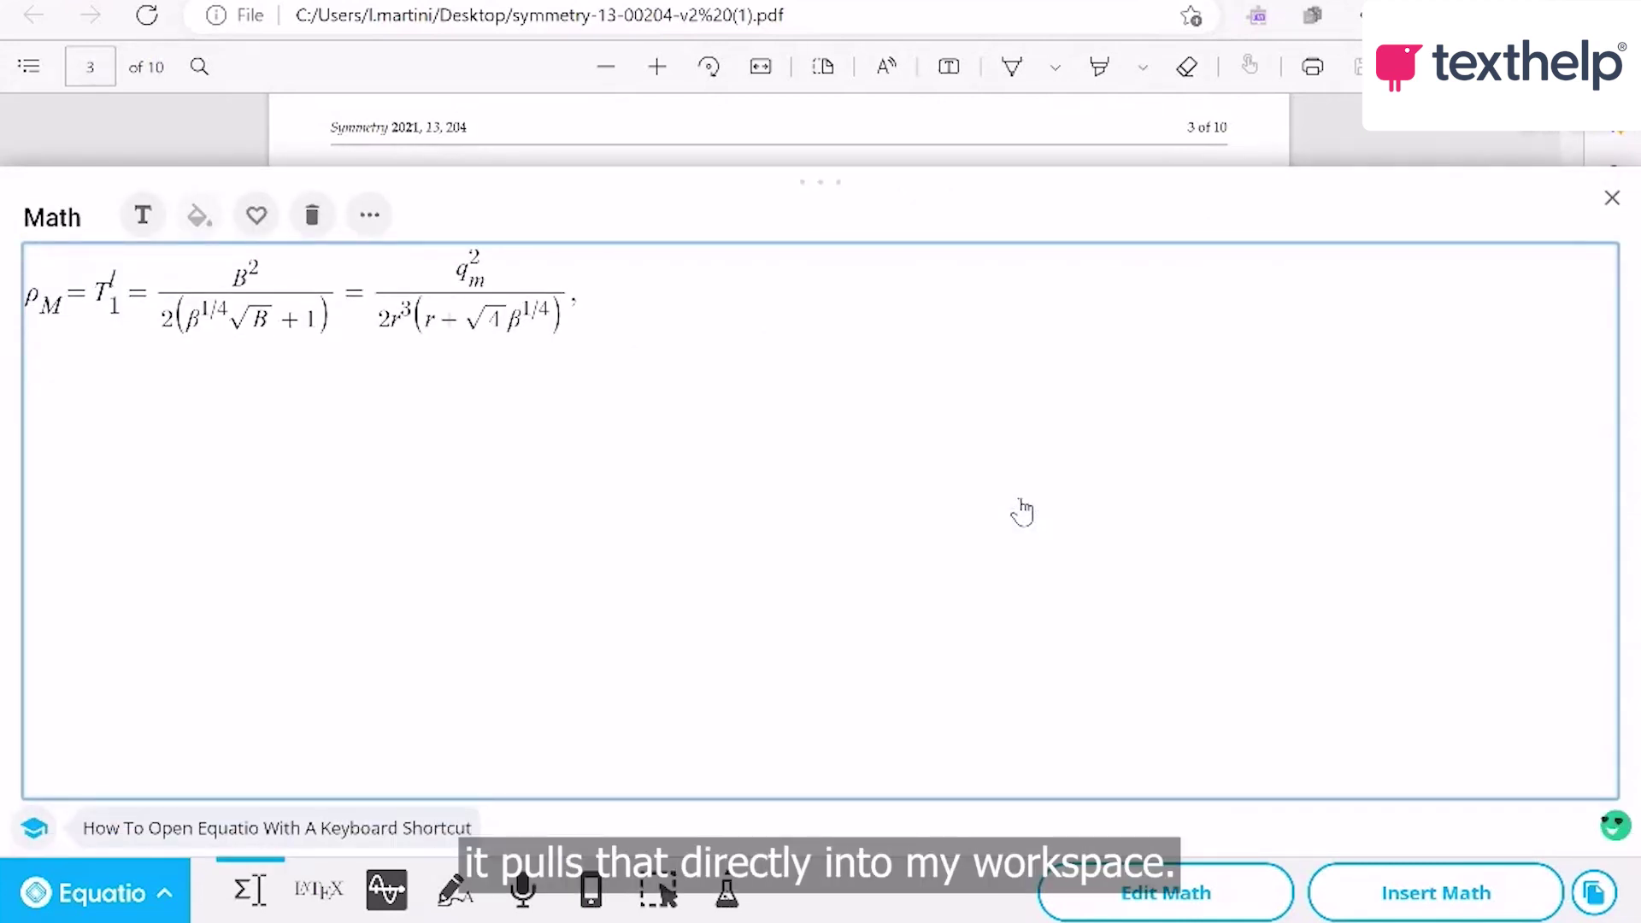
Back in the Word document, change the captured equation's first denominator factor to 4 and the last root's content to 6, and insert it
{"action": "left_click_drag", "start_coordinate": [807, 184], "coordinate": [821, 544]}
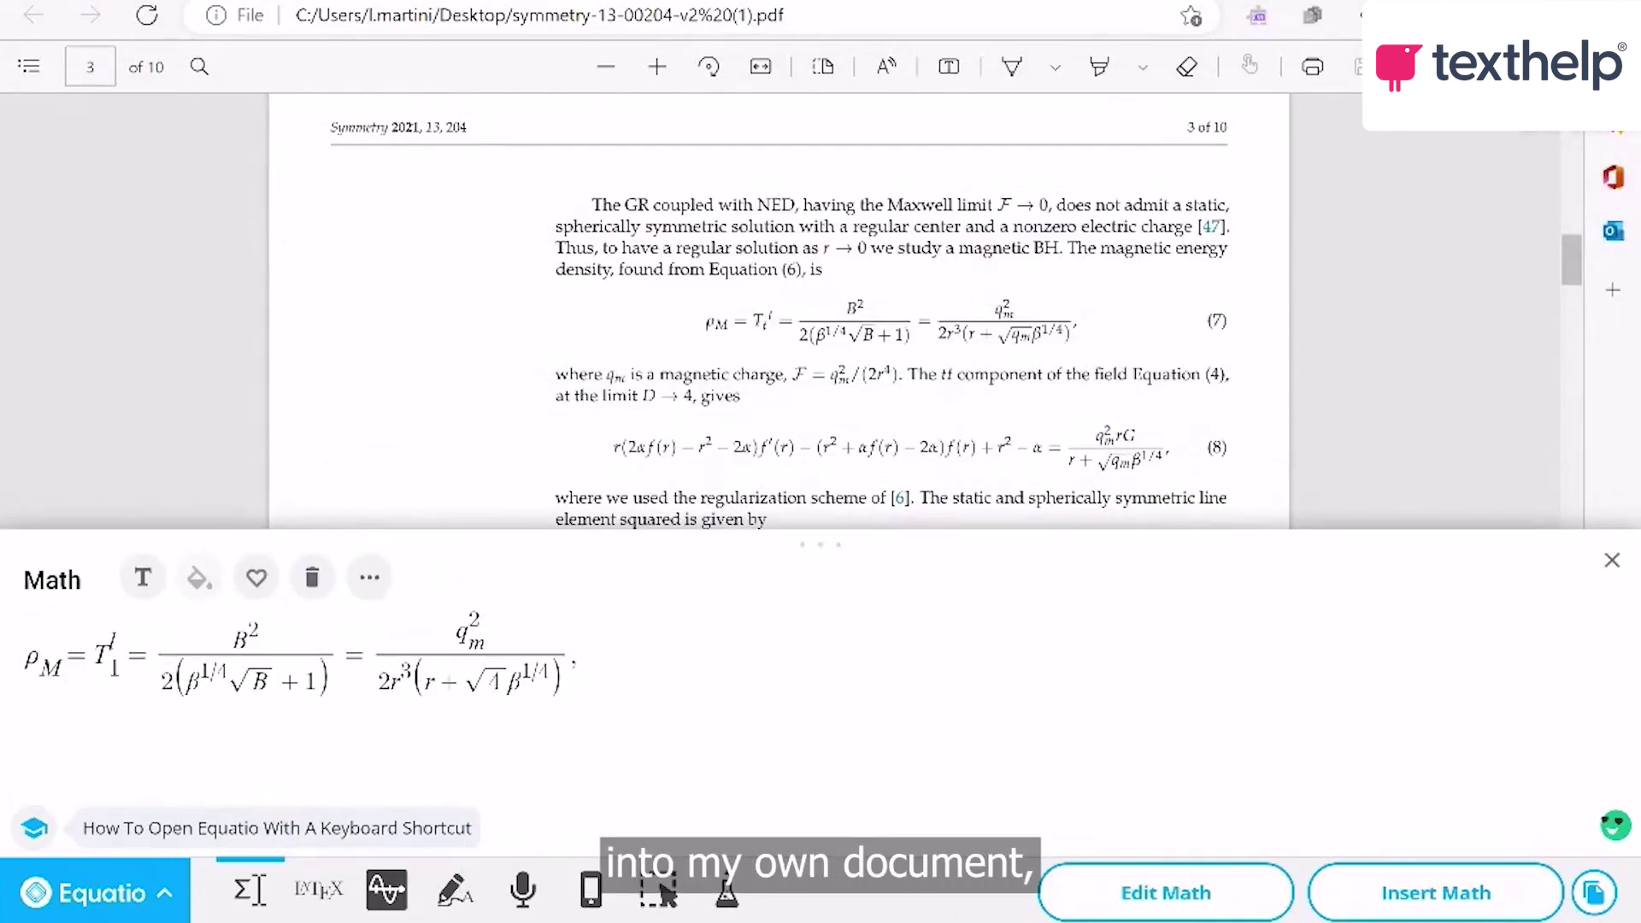
{"action": "key", "text": "alt+Tab"}
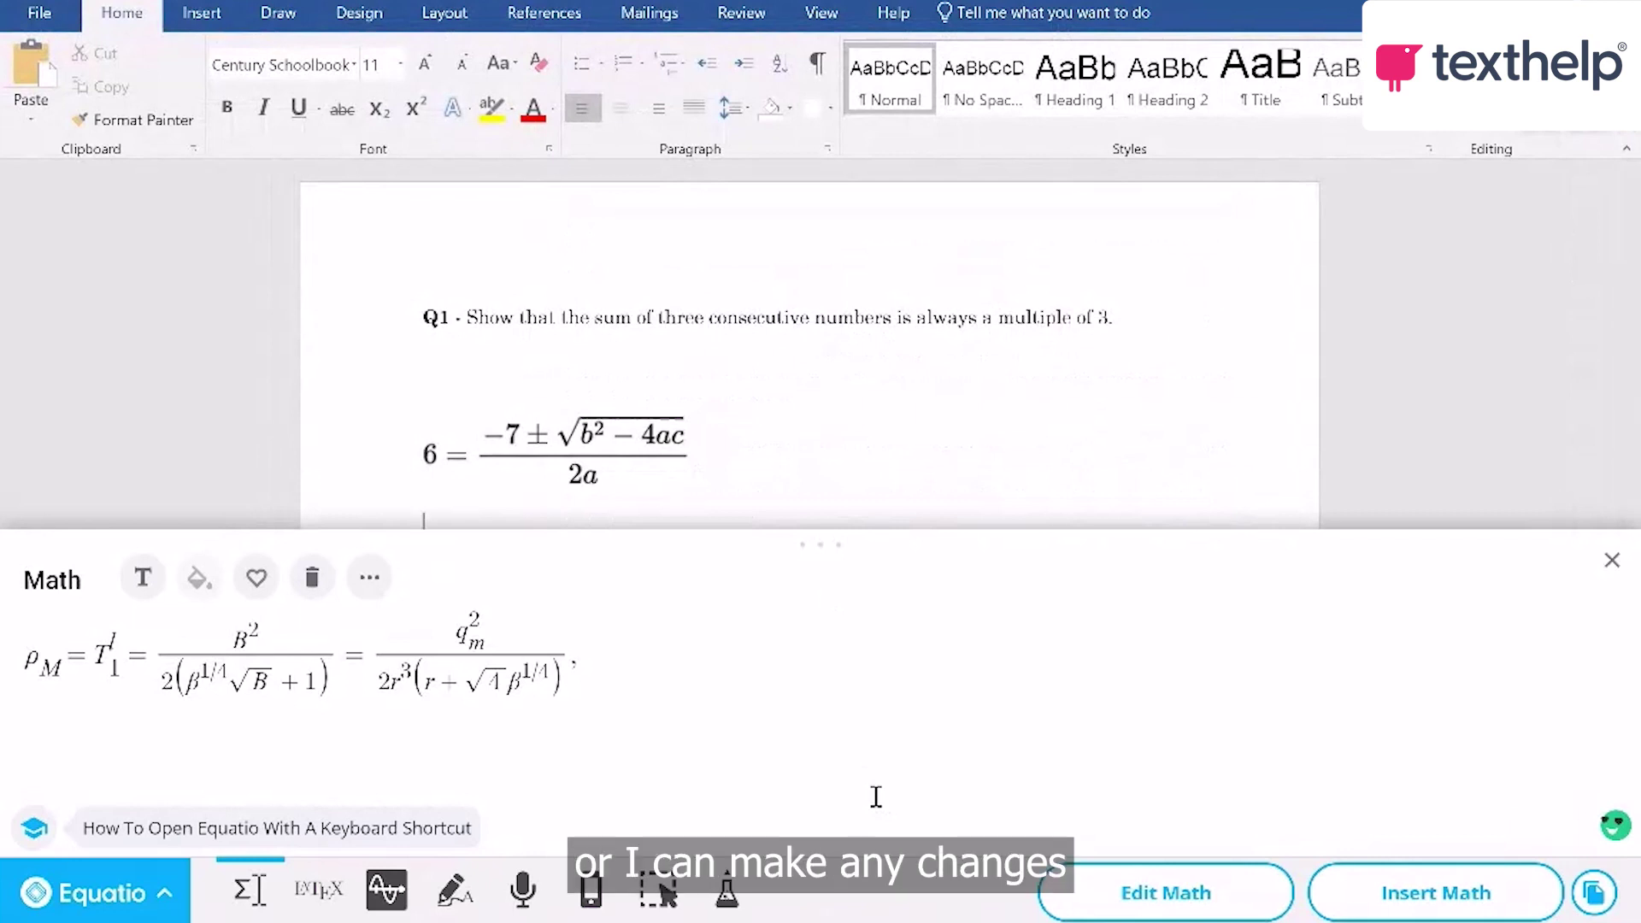
{"action": "left_click", "coordinate": [168, 672]}
{"action": "type", "text": "4"}
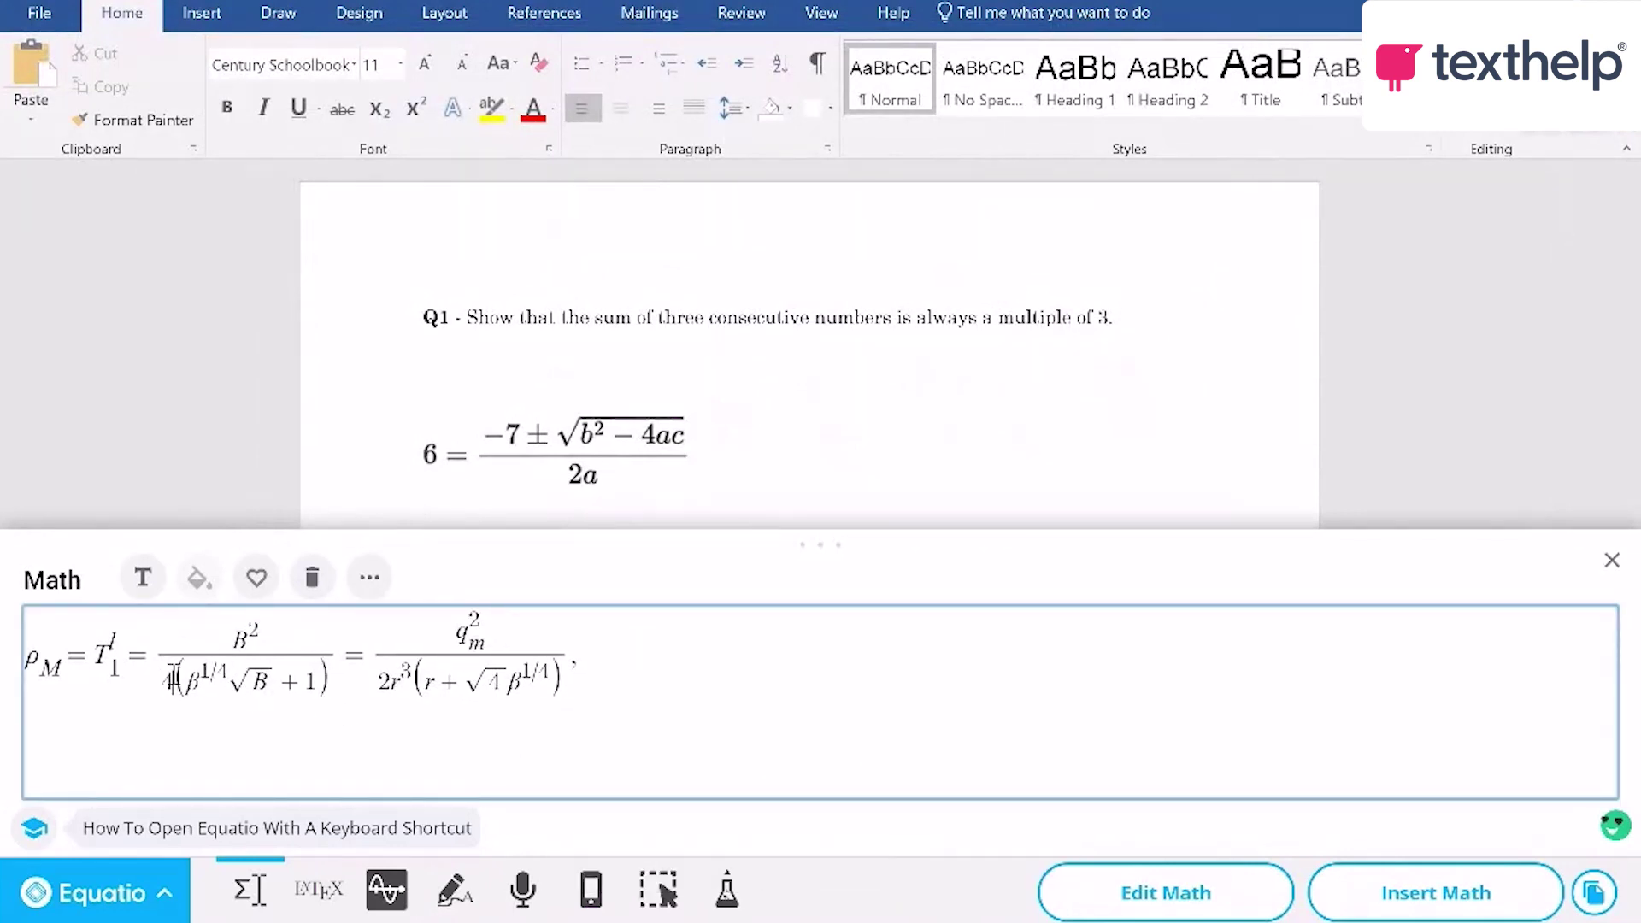
{"action": "left_click", "coordinate": [501, 684]}
{"action": "key", "text": "BackSpace"}
{"action": "type", "text": "6"}
{"action": "left_click", "coordinate": [1359, 892]}
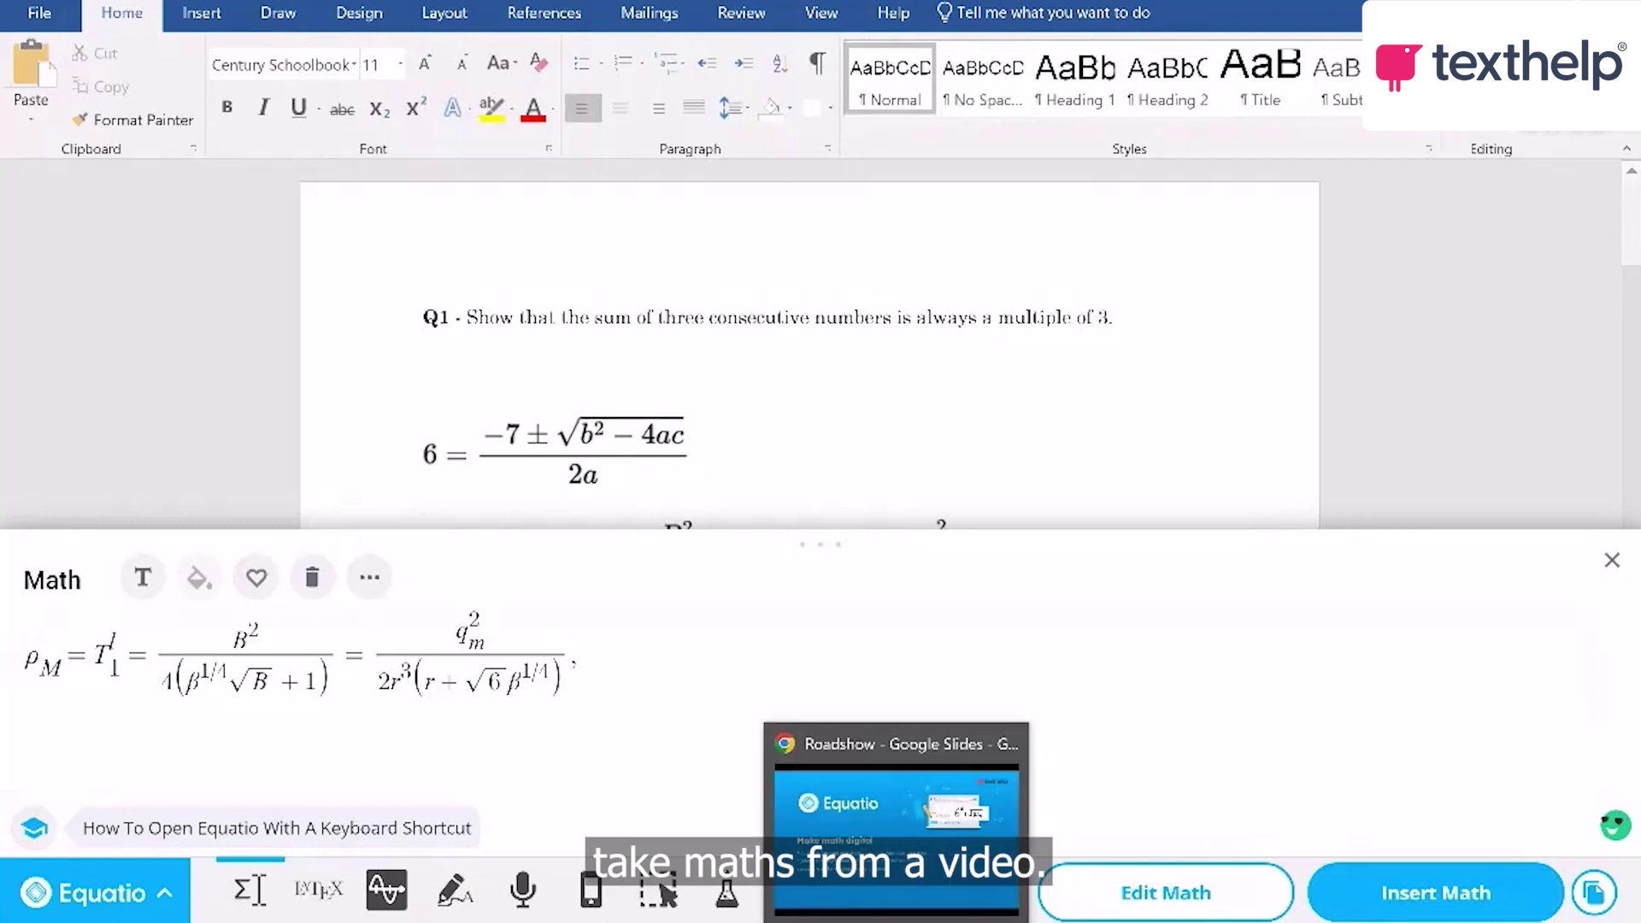
Switch to Chrome, leave the slide presentation for the YouTube dosage calculations video, and close the math editor
{"action": "left_click", "coordinate": [898, 921]}
{"action": "key", "text": "Escape"}
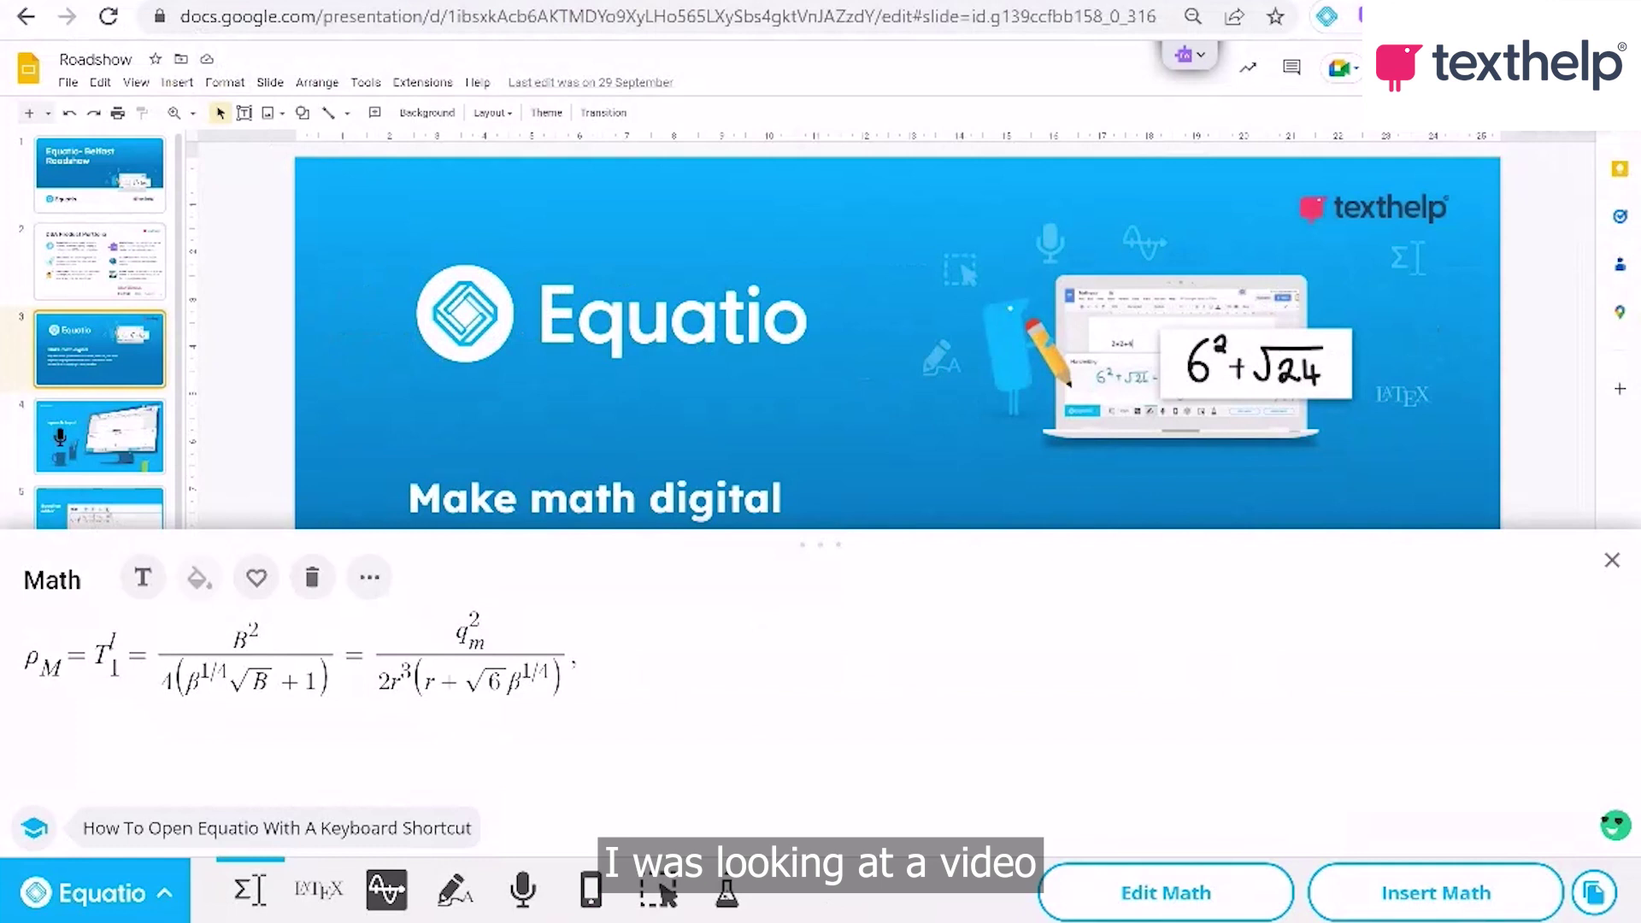
{"action": "left_click", "coordinate": [684, 2]}
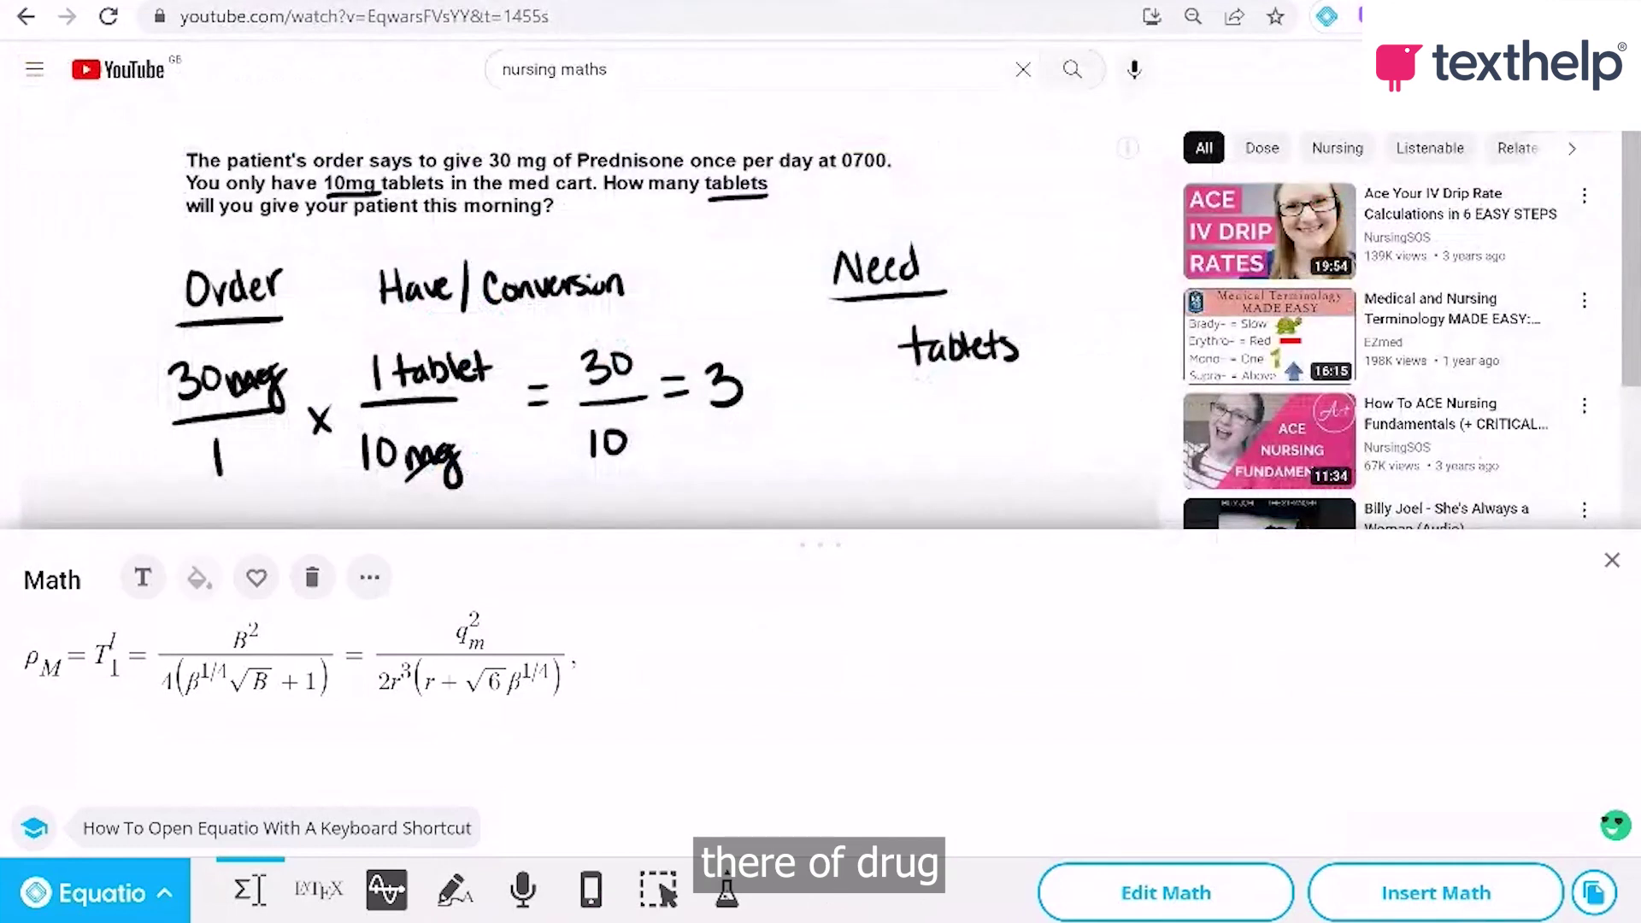
{"action": "left_click", "coordinate": [1607, 571]}
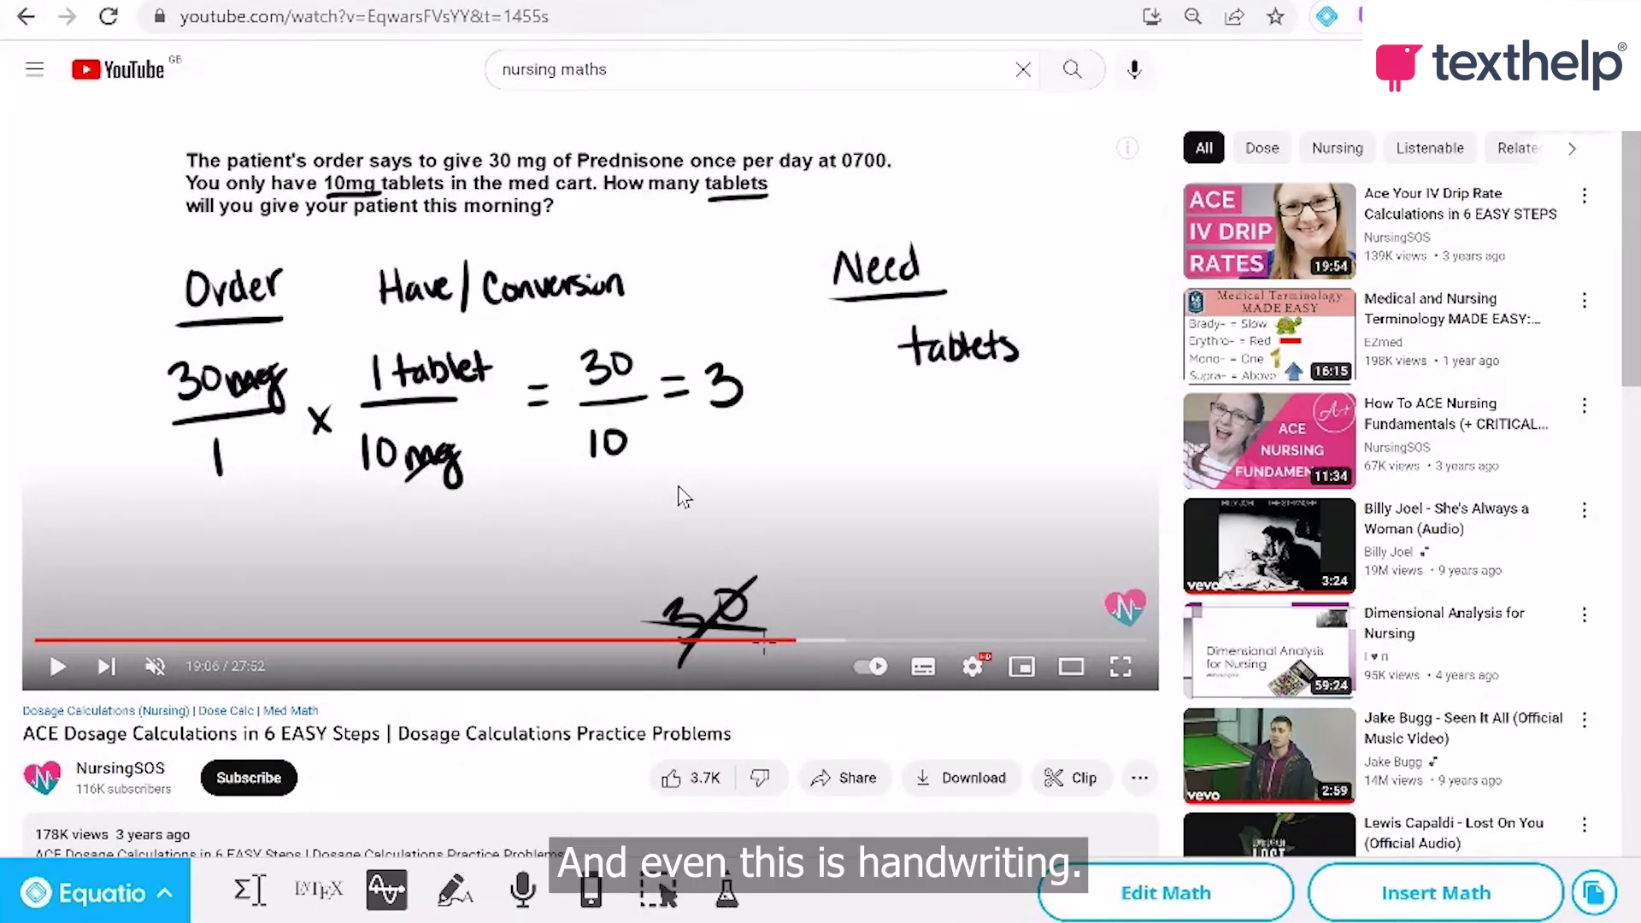
Capture the handwritten tablet calculation in the video with the Screenshot Reader, stop its read-aloud, and open it for editing in Equatio
{"action": "left_click", "coordinate": [664, 900]}
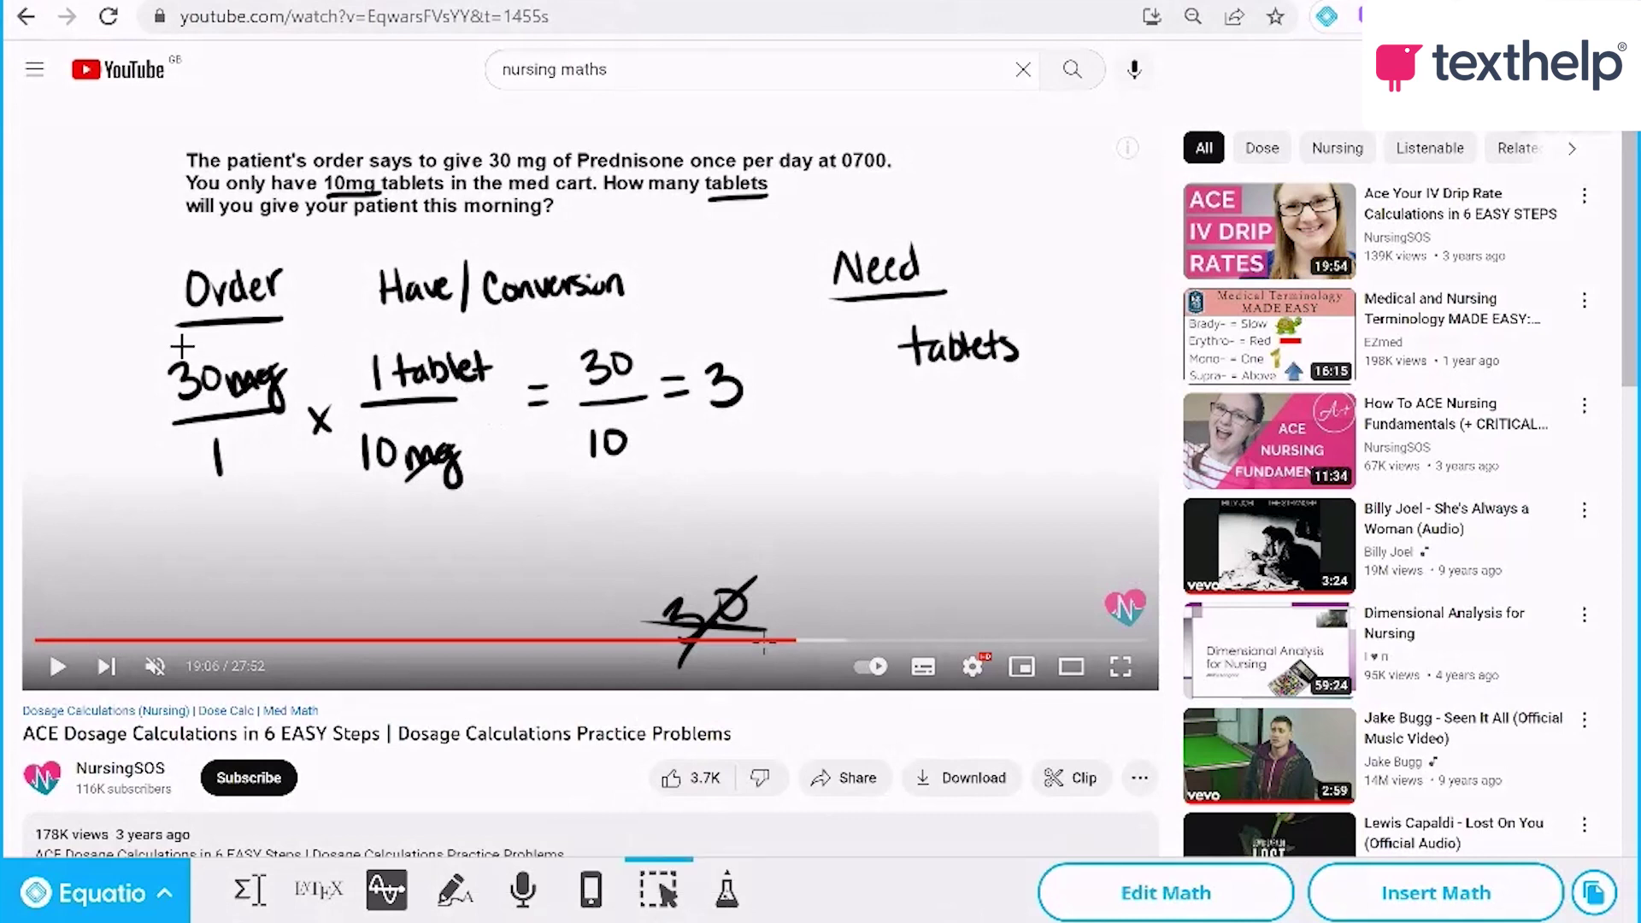
{"action": "left_click_drag", "start_coordinate": [151, 336], "coordinate": [802, 519]}
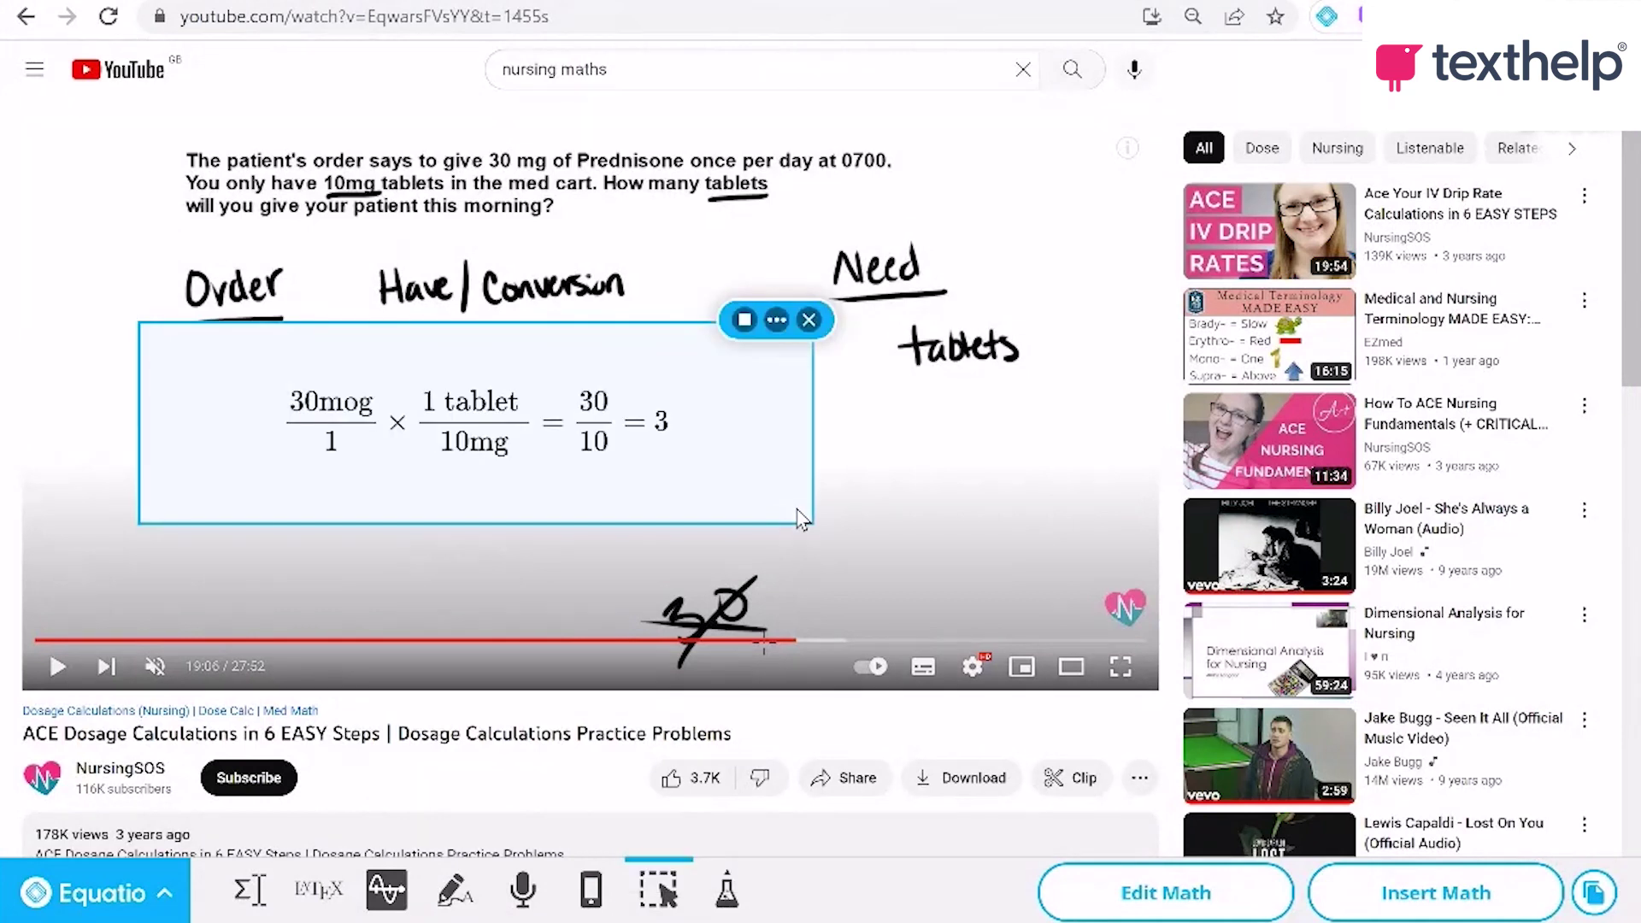
{"action": "left_click", "coordinate": [742, 323]}
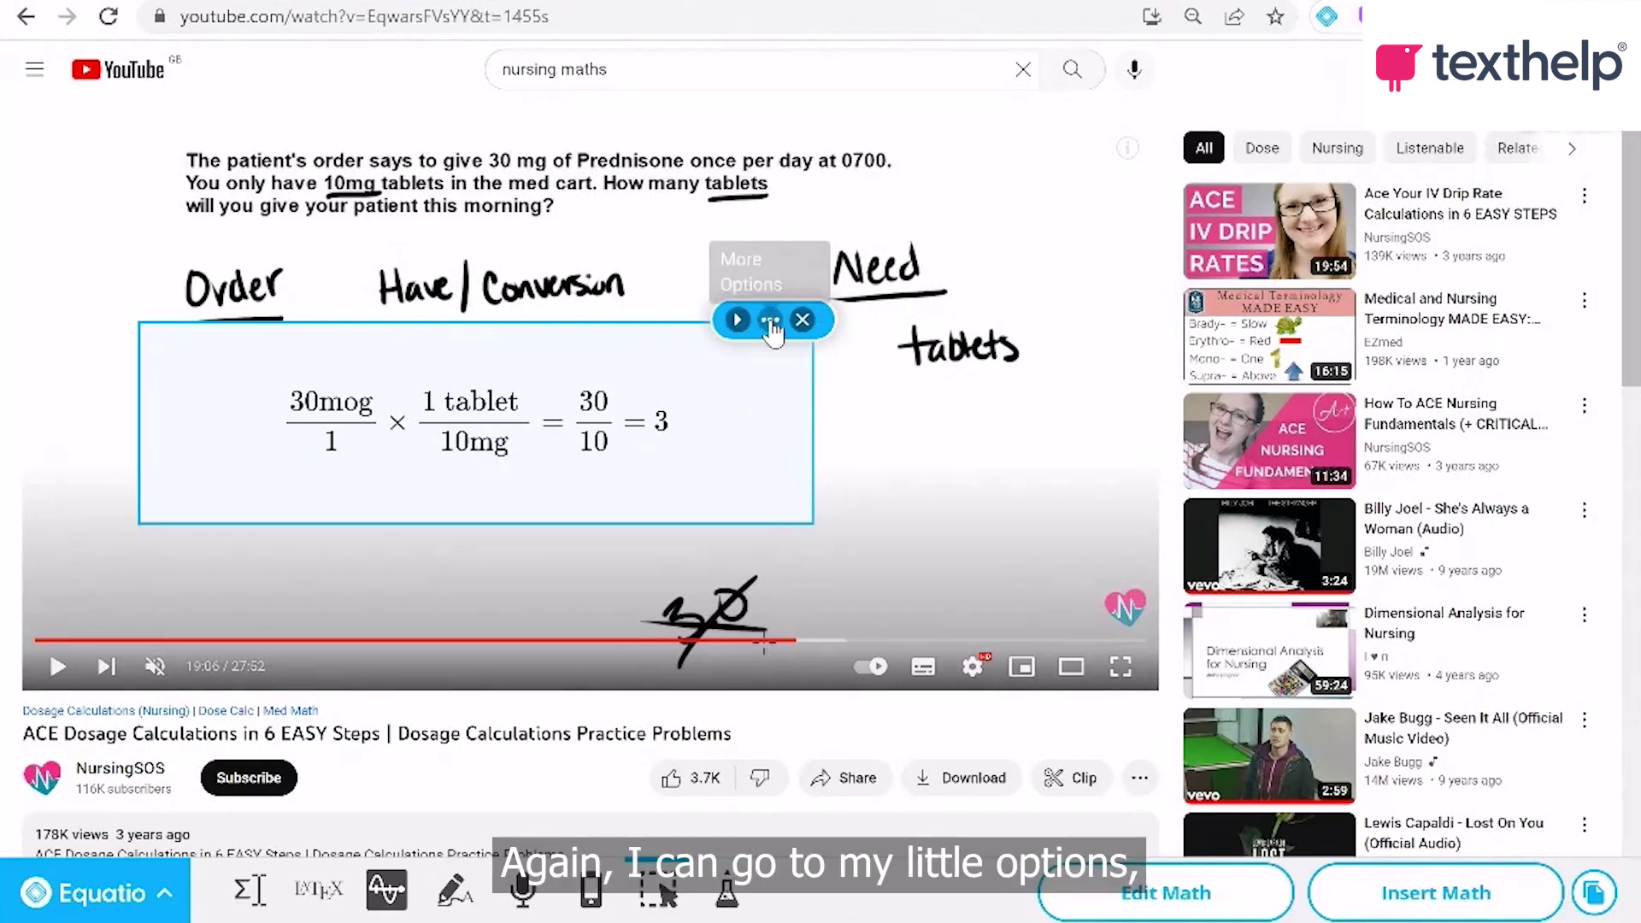
{"action": "left_click", "coordinate": [776, 321]}
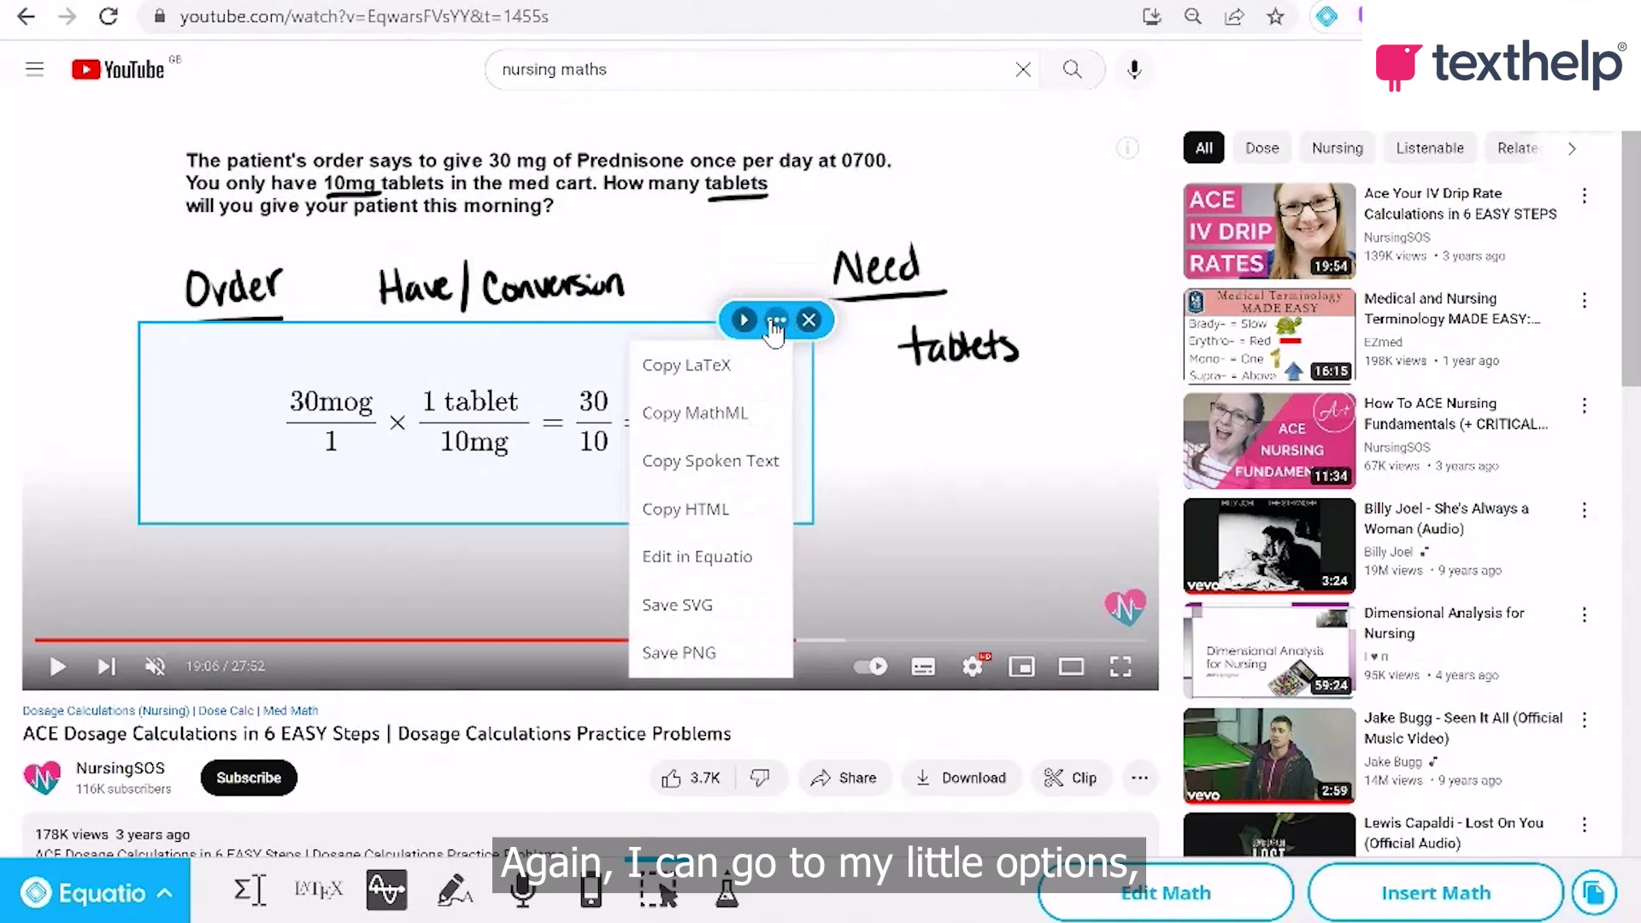
{"action": "left_click", "coordinate": [725, 557]}
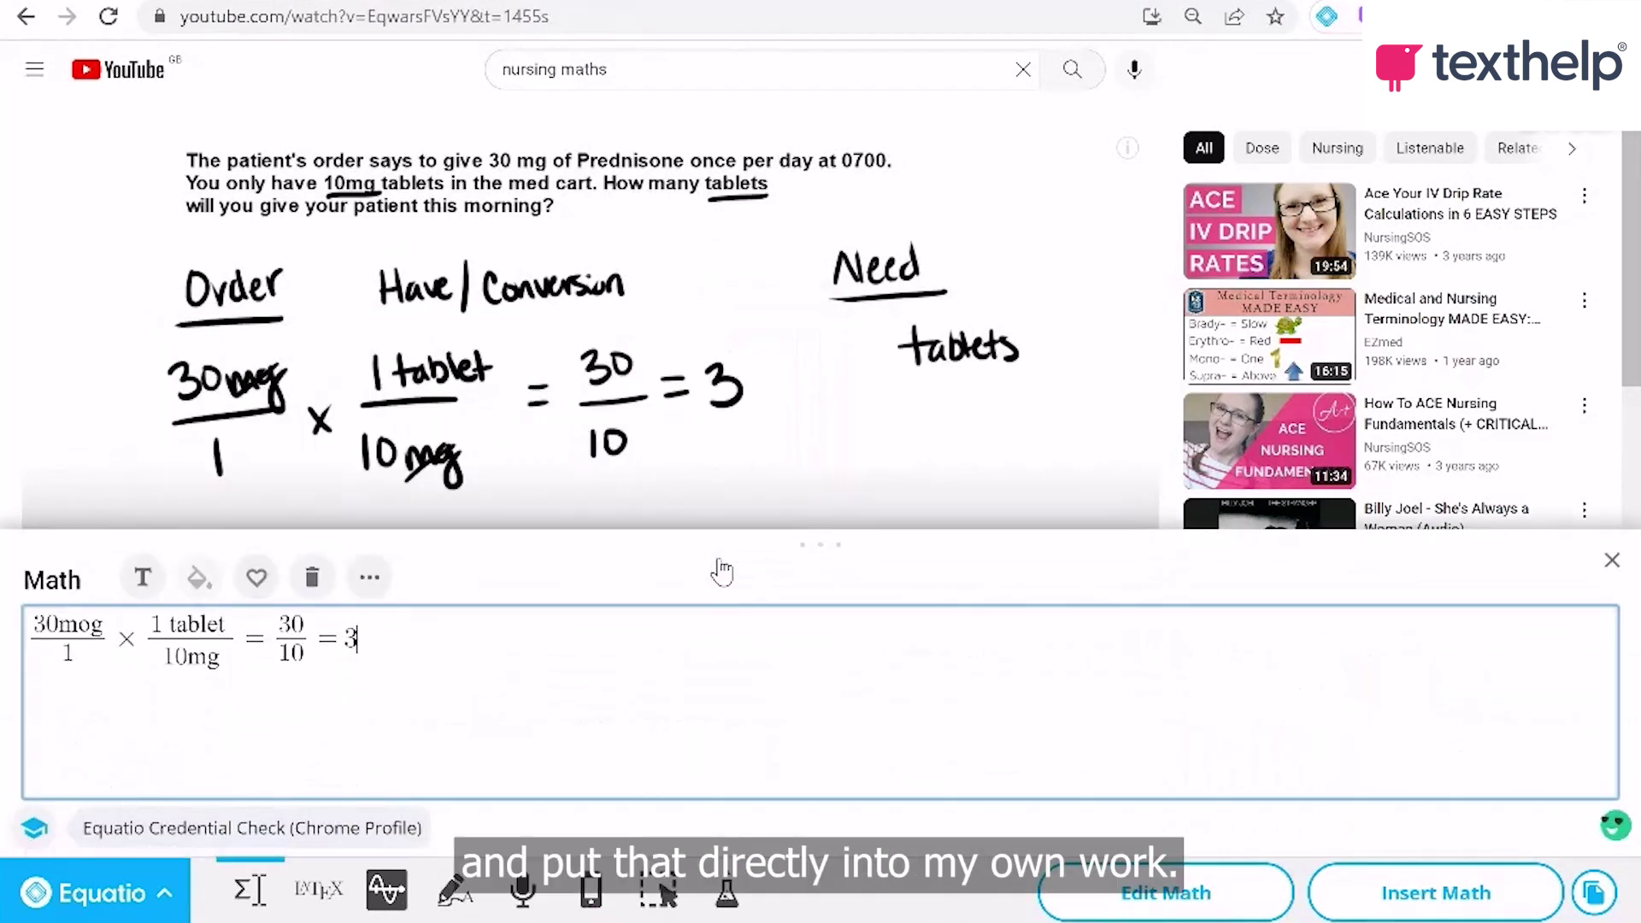
Clear the math editor and open the Graph editor
{"action": "left_click", "coordinate": [317, 580]}
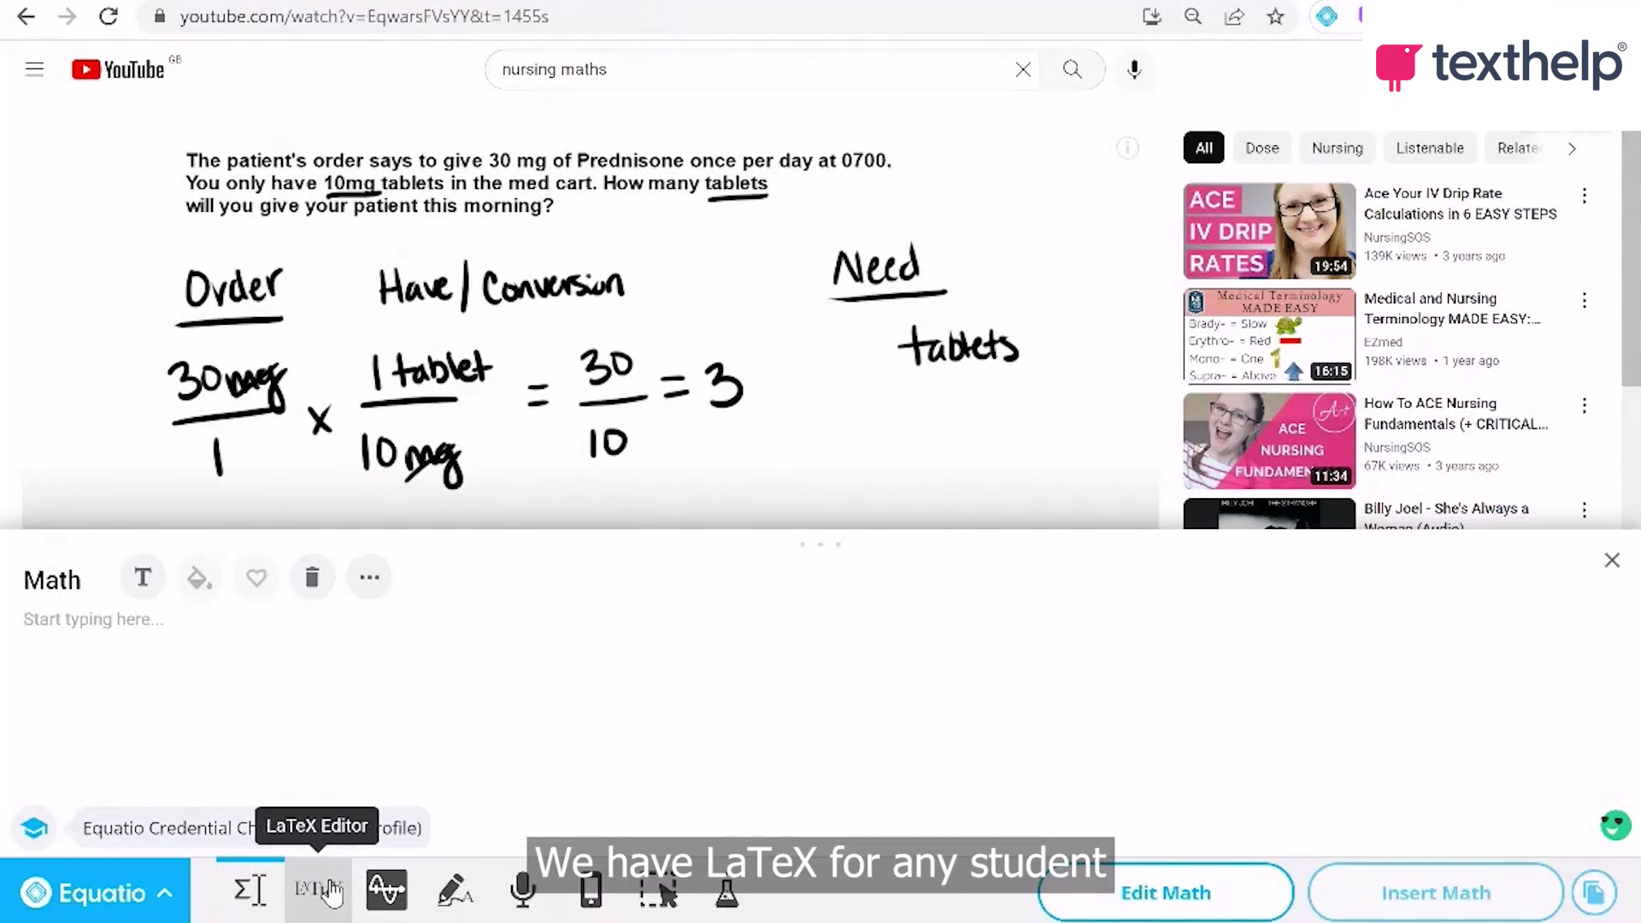
{"action": "left_click", "coordinate": [391, 896]}
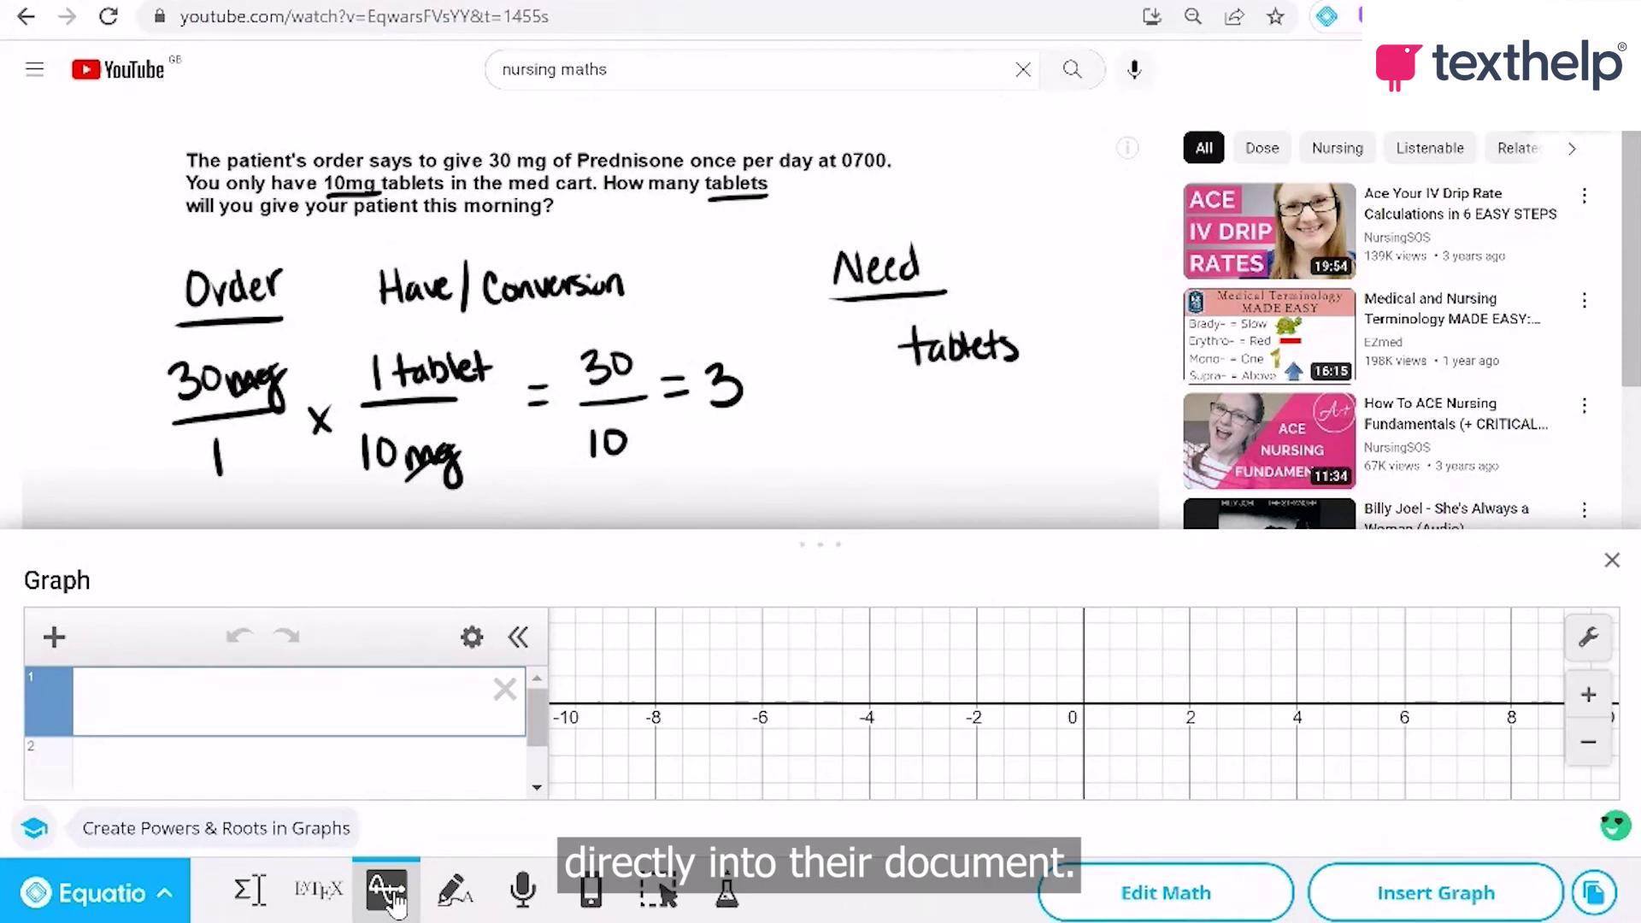
View the Speech Input editor, and bring up the Equatio Mobile information with its QR code
{"action": "left_click", "coordinate": [522, 892]}
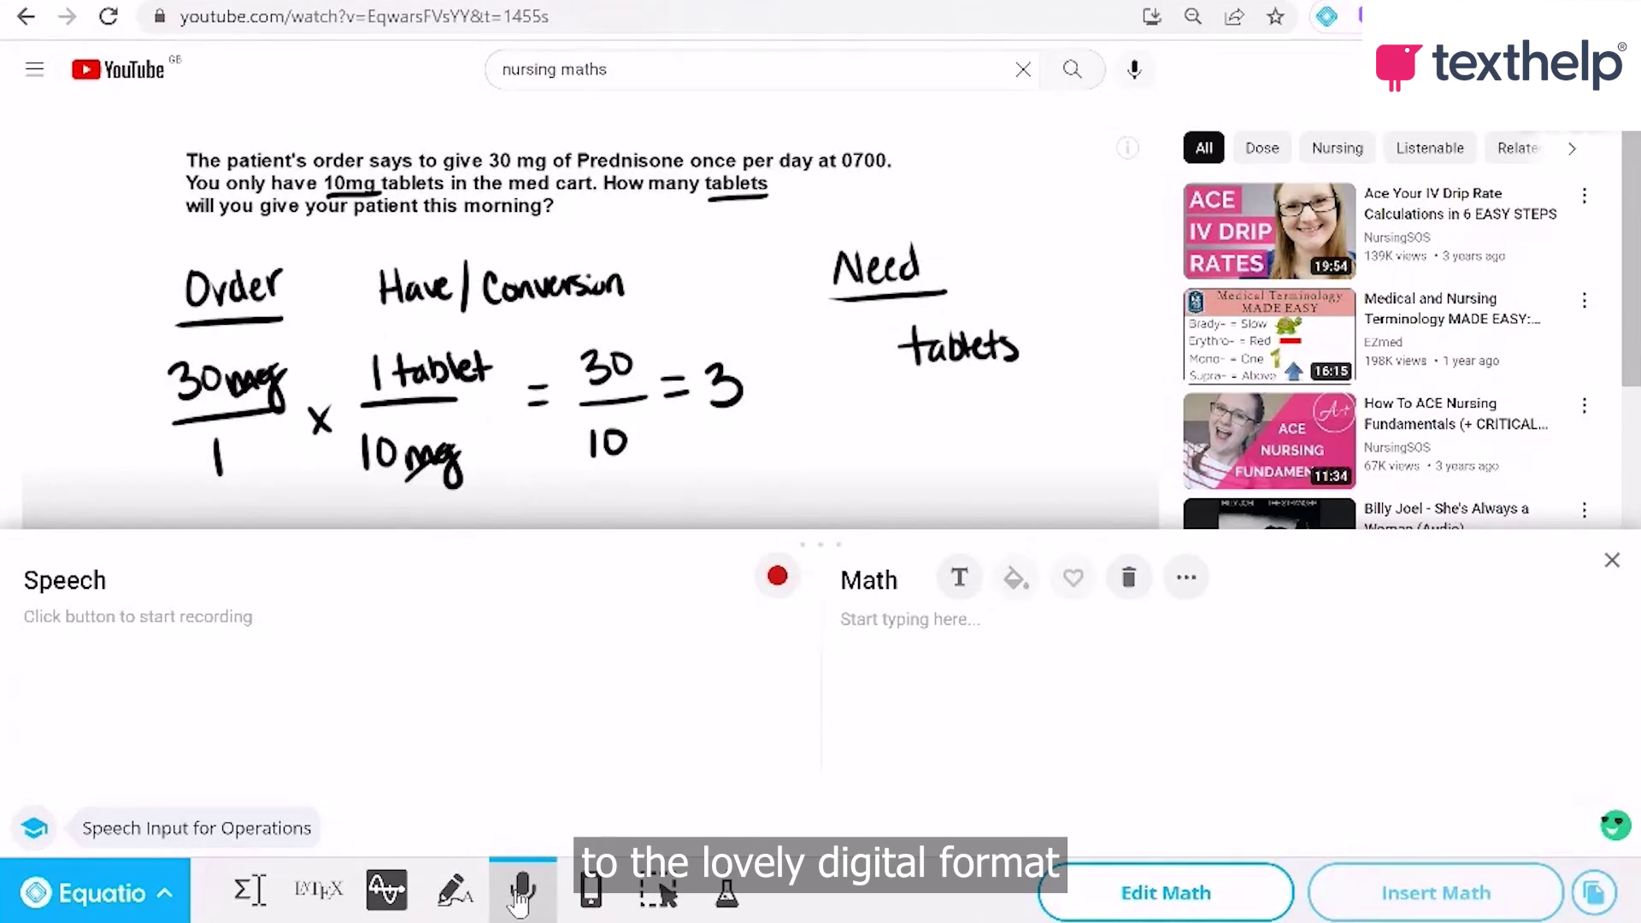
{"action": "left_click", "coordinate": [601, 905]}
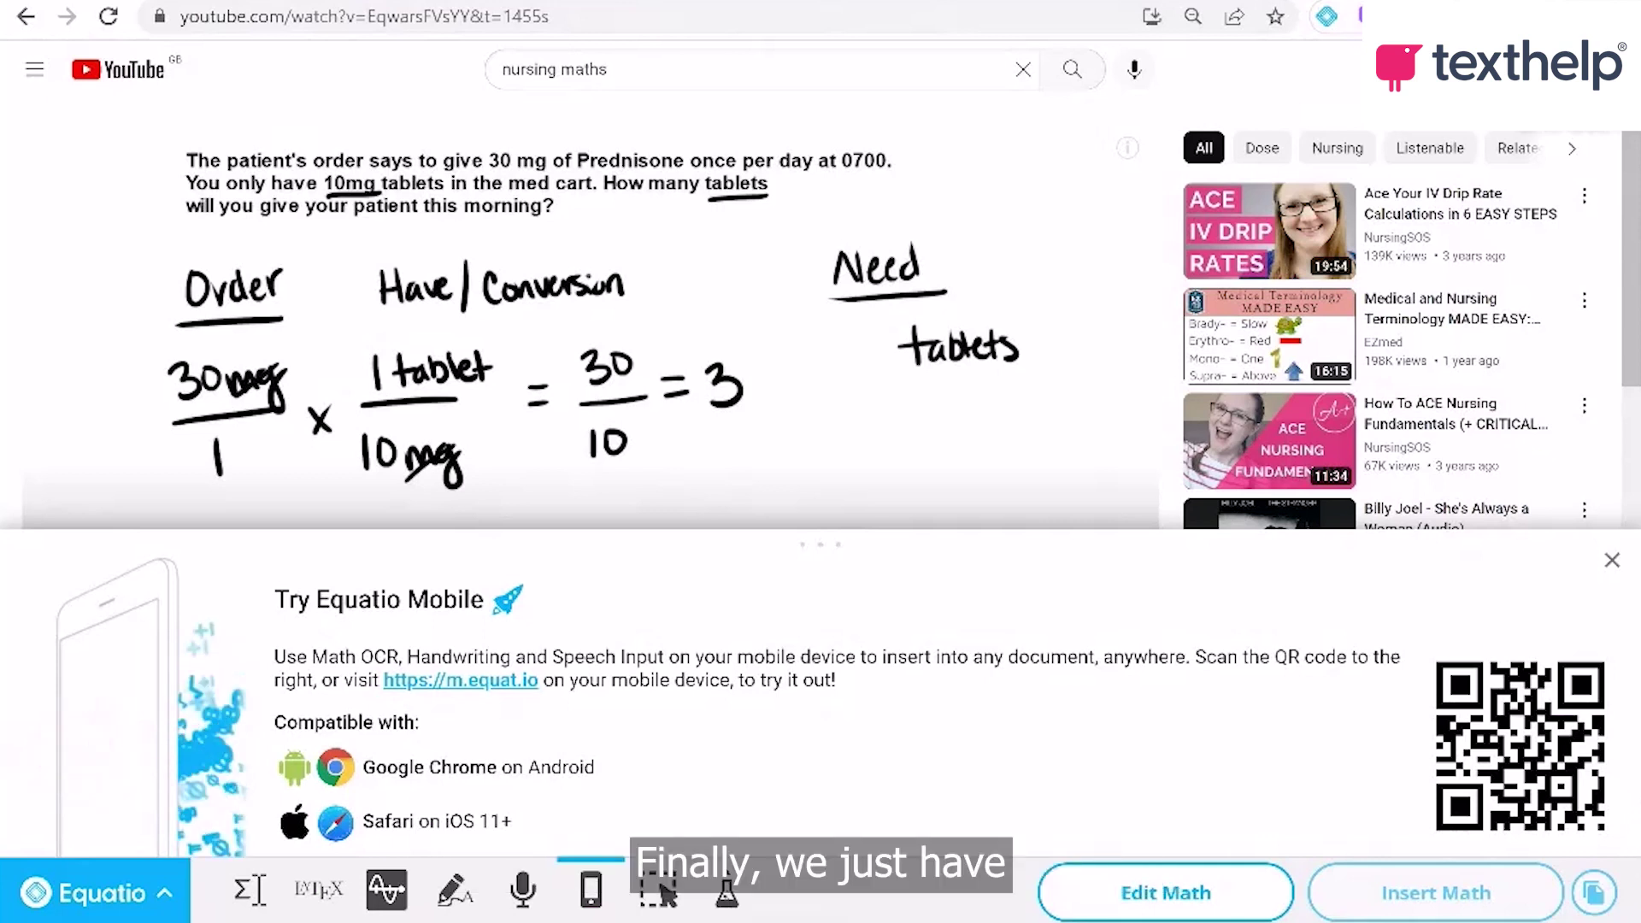
Open the Periodic Table from the STEM tools, view the details of Technetium, and close the element's details
{"action": "left_click", "coordinate": [732, 908]}
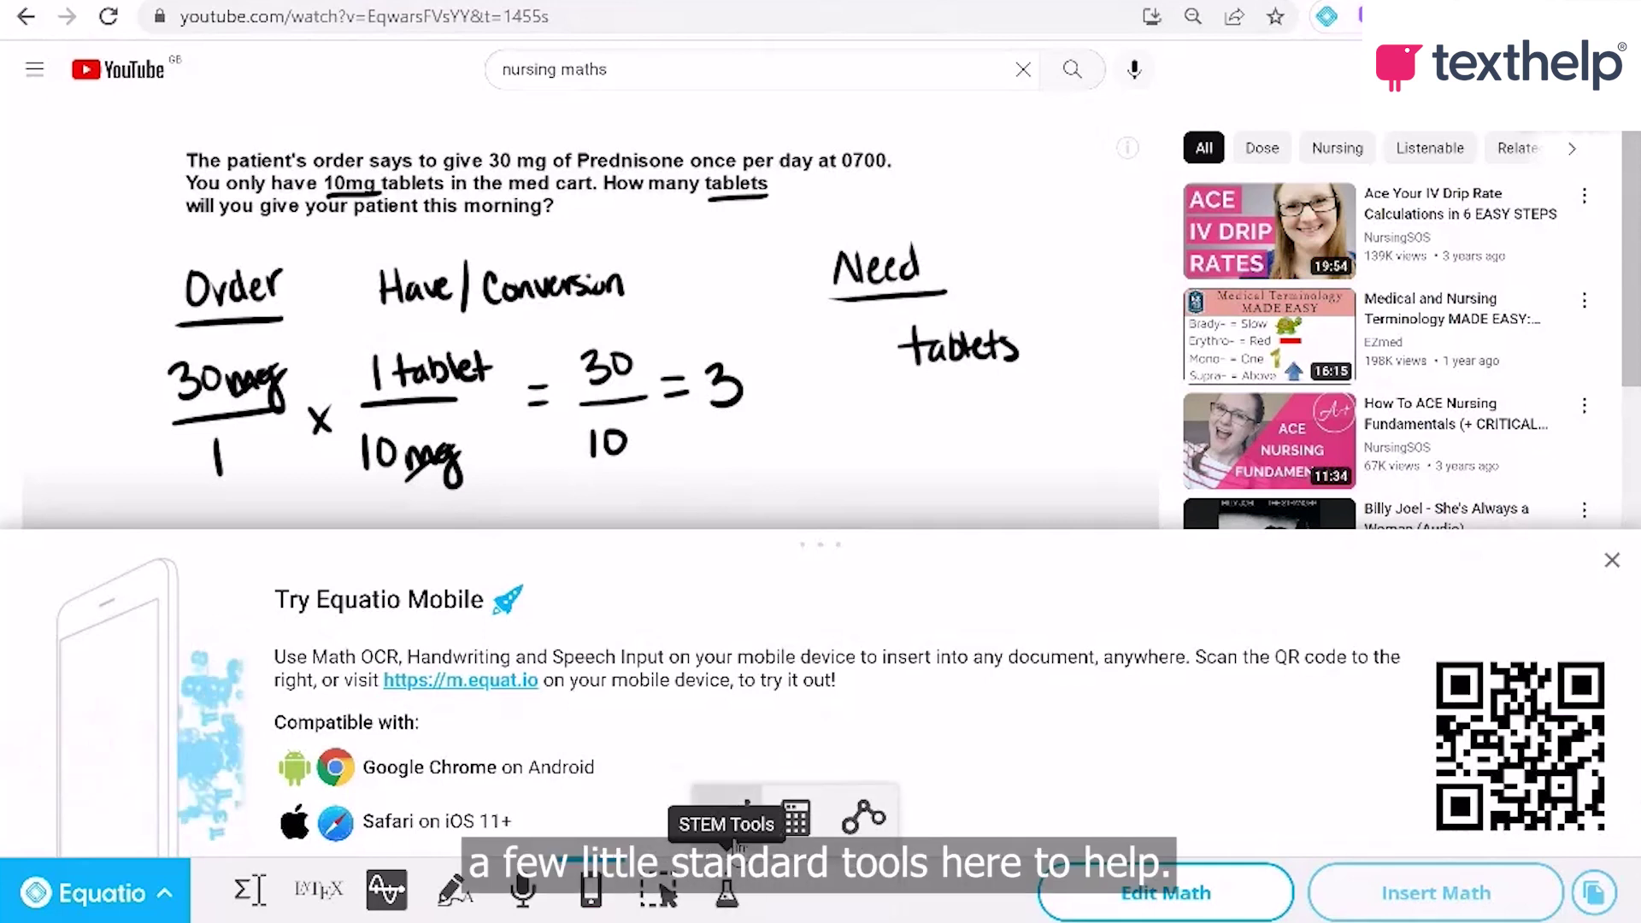
{"action": "left_click", "coordinate": [729, 821]}
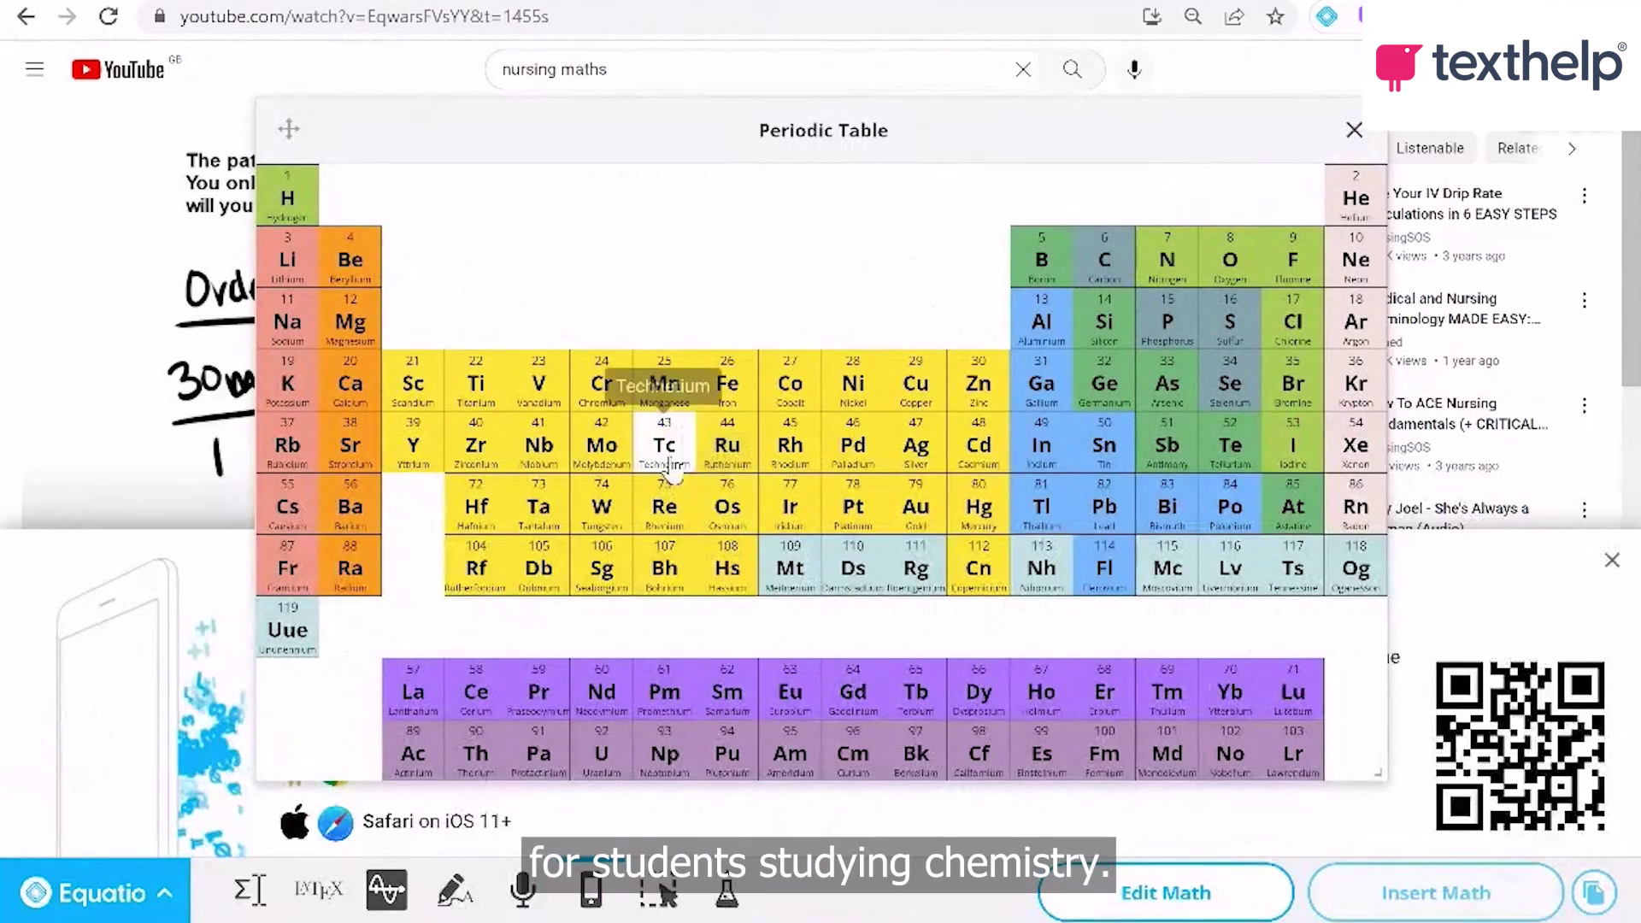
{"action": "left_click", "coordinate": [665, 448]}
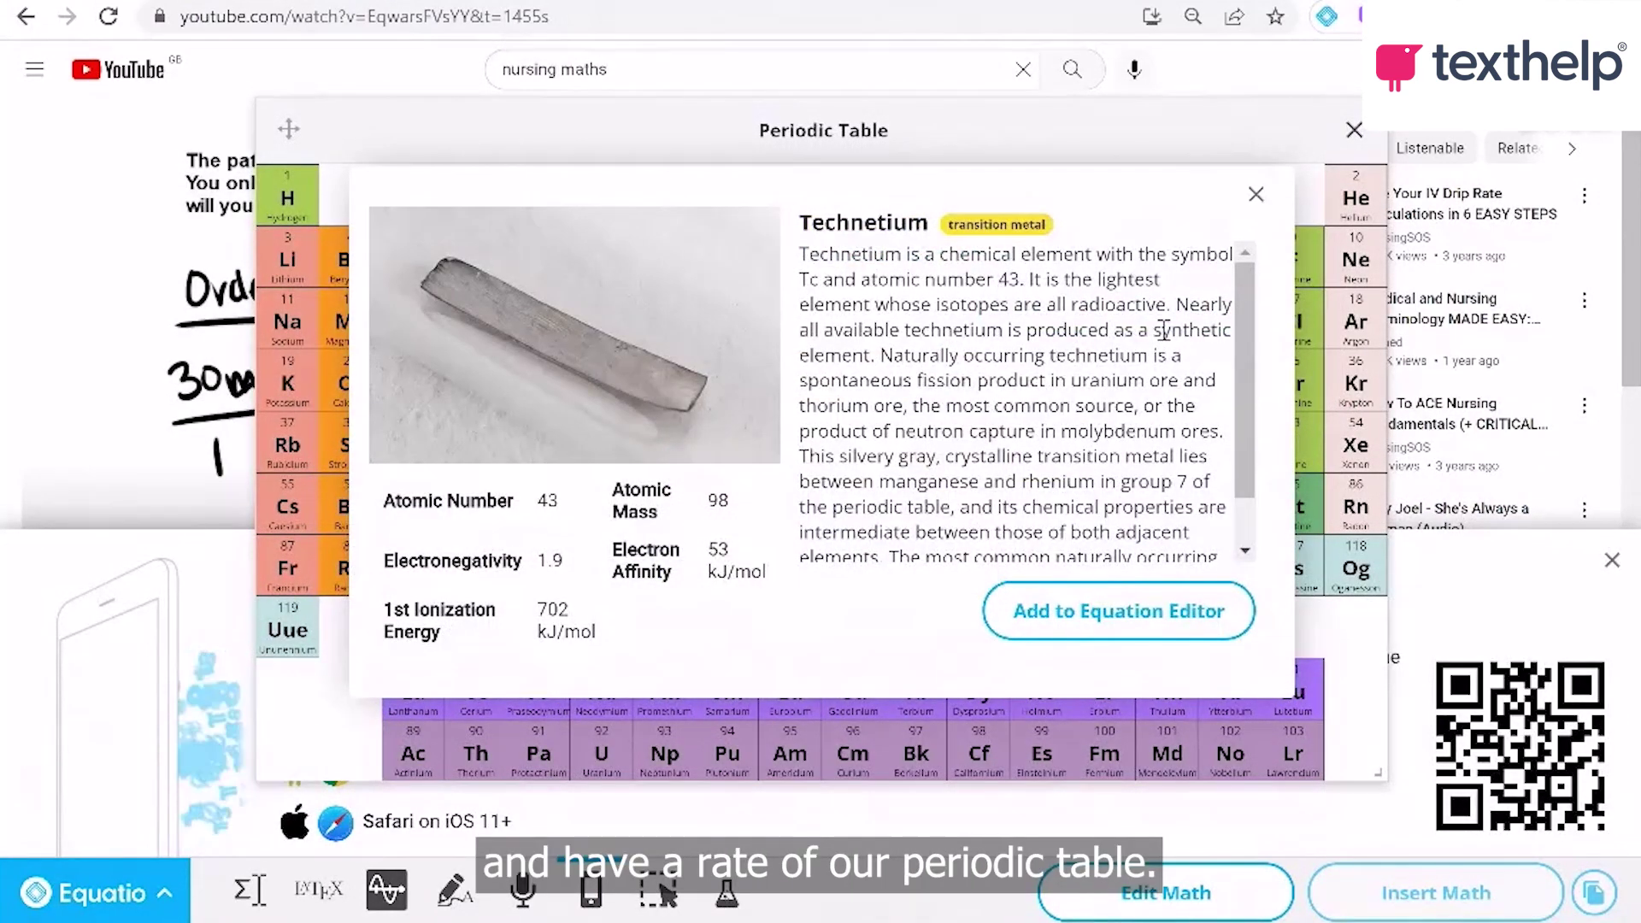
{"action": "left_click", "coordinate": [1254, 199]}
Open the Scientific Calculator from the STEM tools to view it, and close it
{"action": "left_click", "coordinate": [728, 894]}
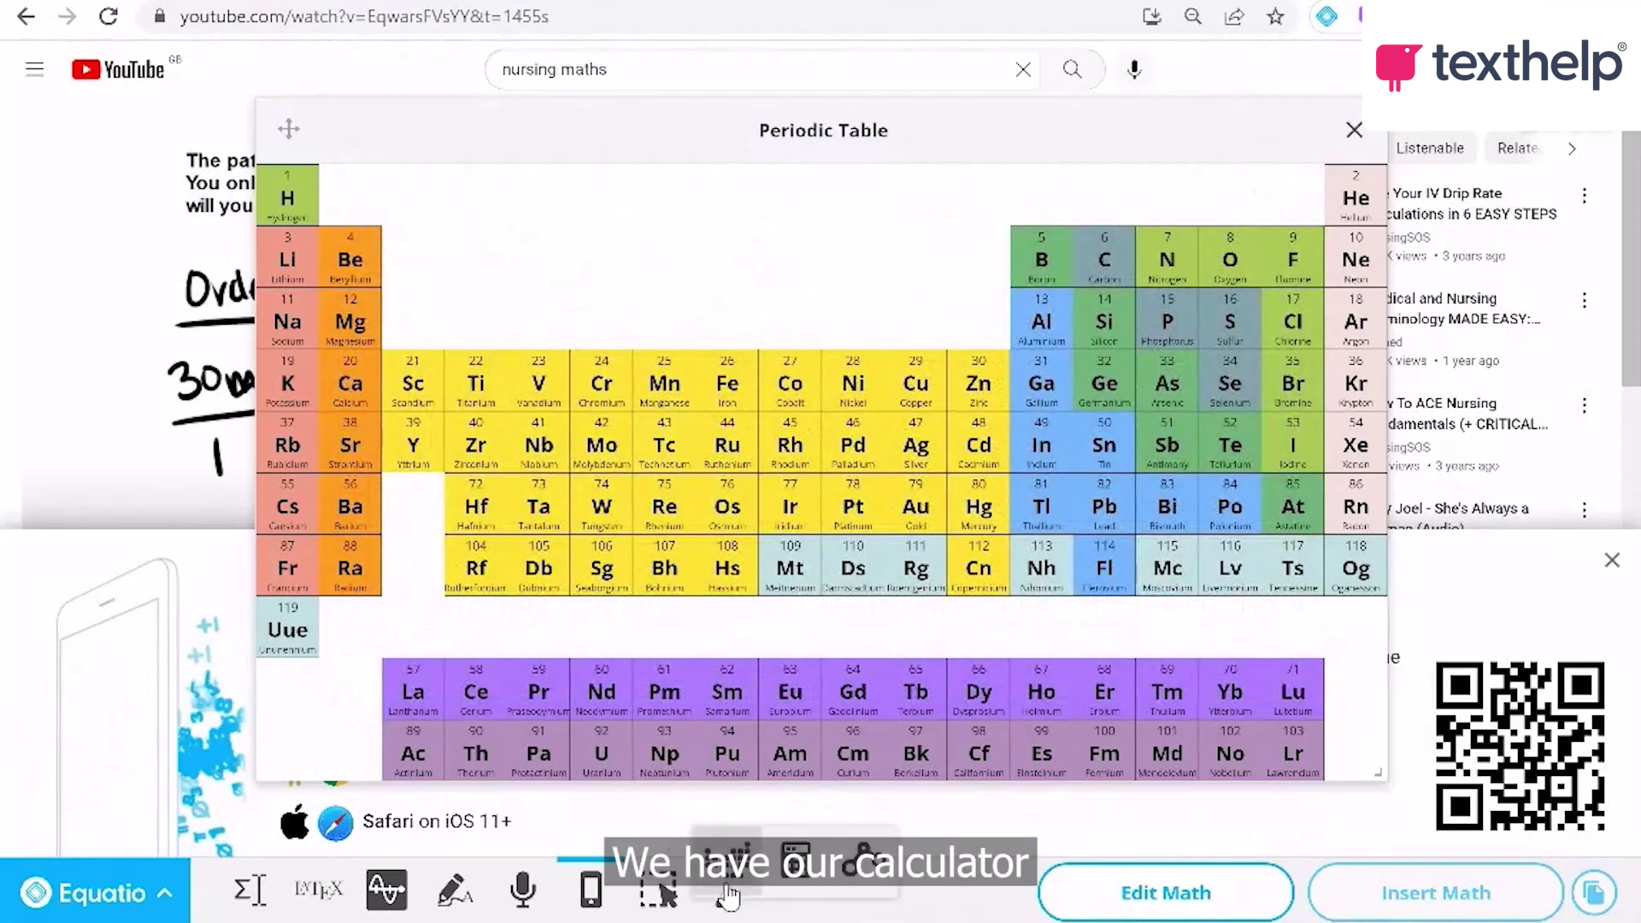
{"action": "left_click", "coordinate": [795, 819]}
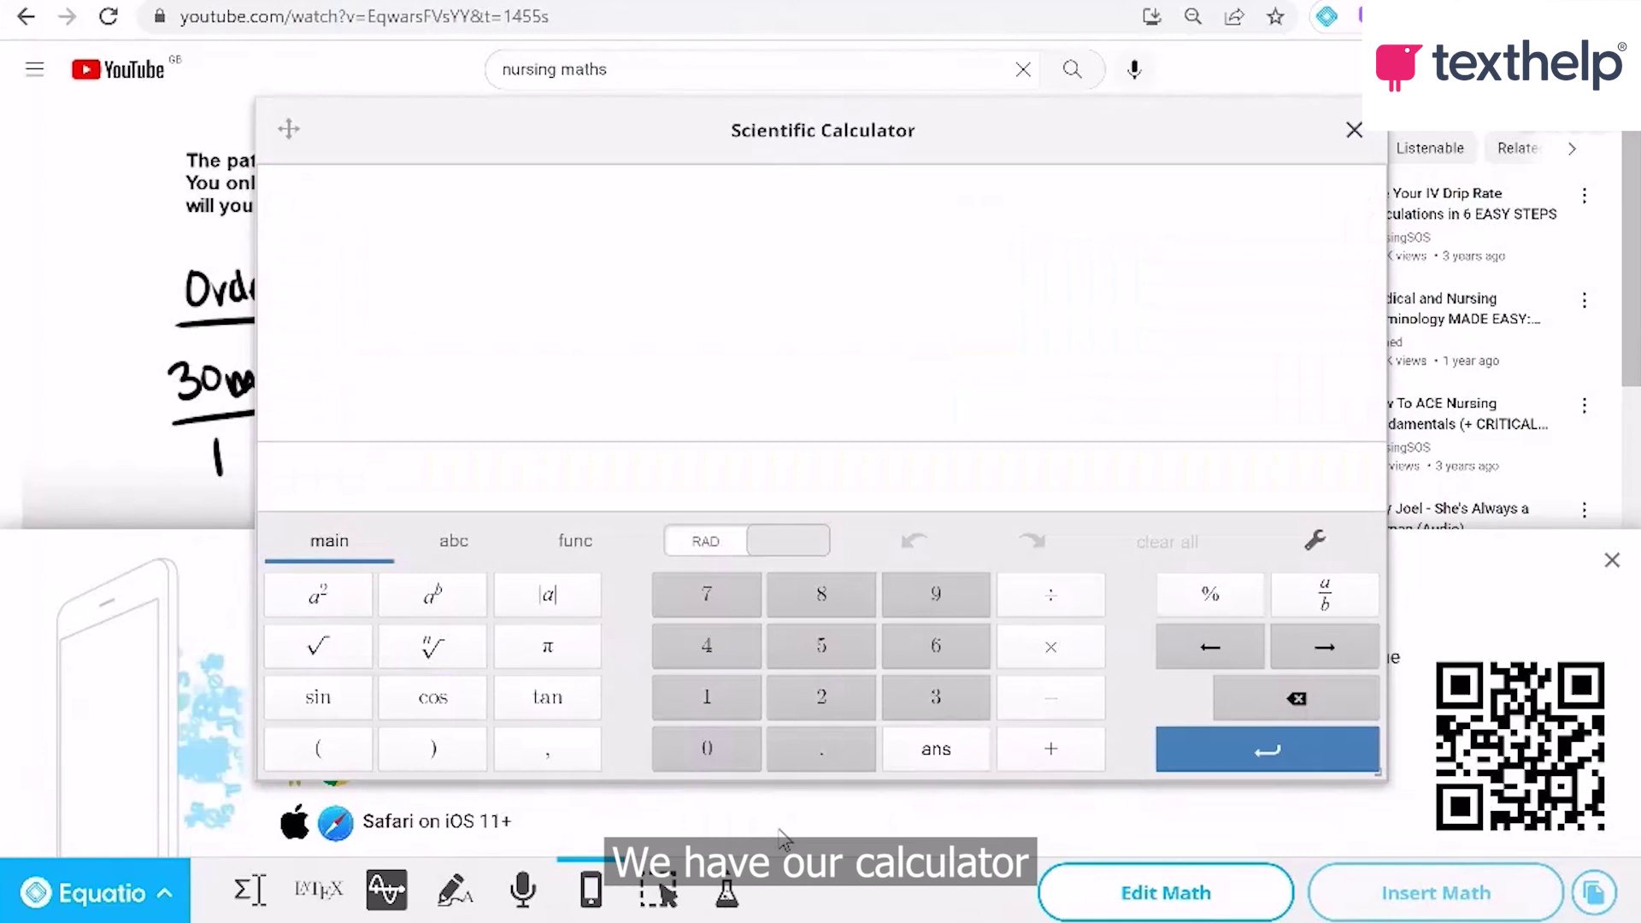
{"action": "left_click", "coordinate": [1352, 132]}
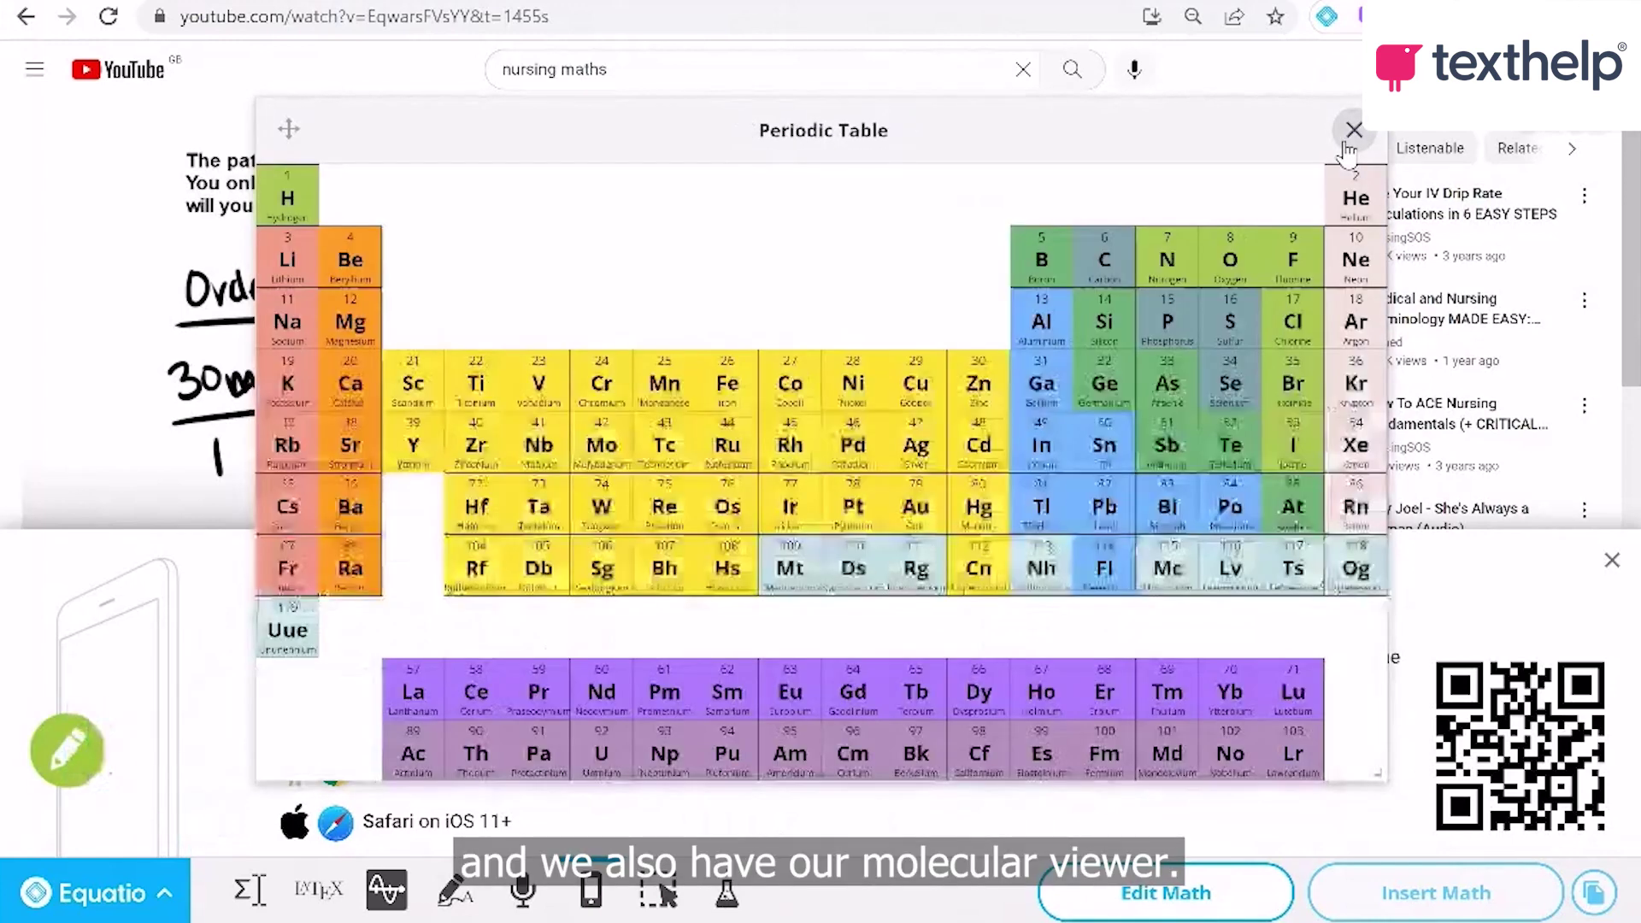
Look up "sugar, grape" by name in the Molecular Viewer, rotate its ball-and-stick model, and close the viewer
{"action": "left_click", "coordinate": [729, 897]}
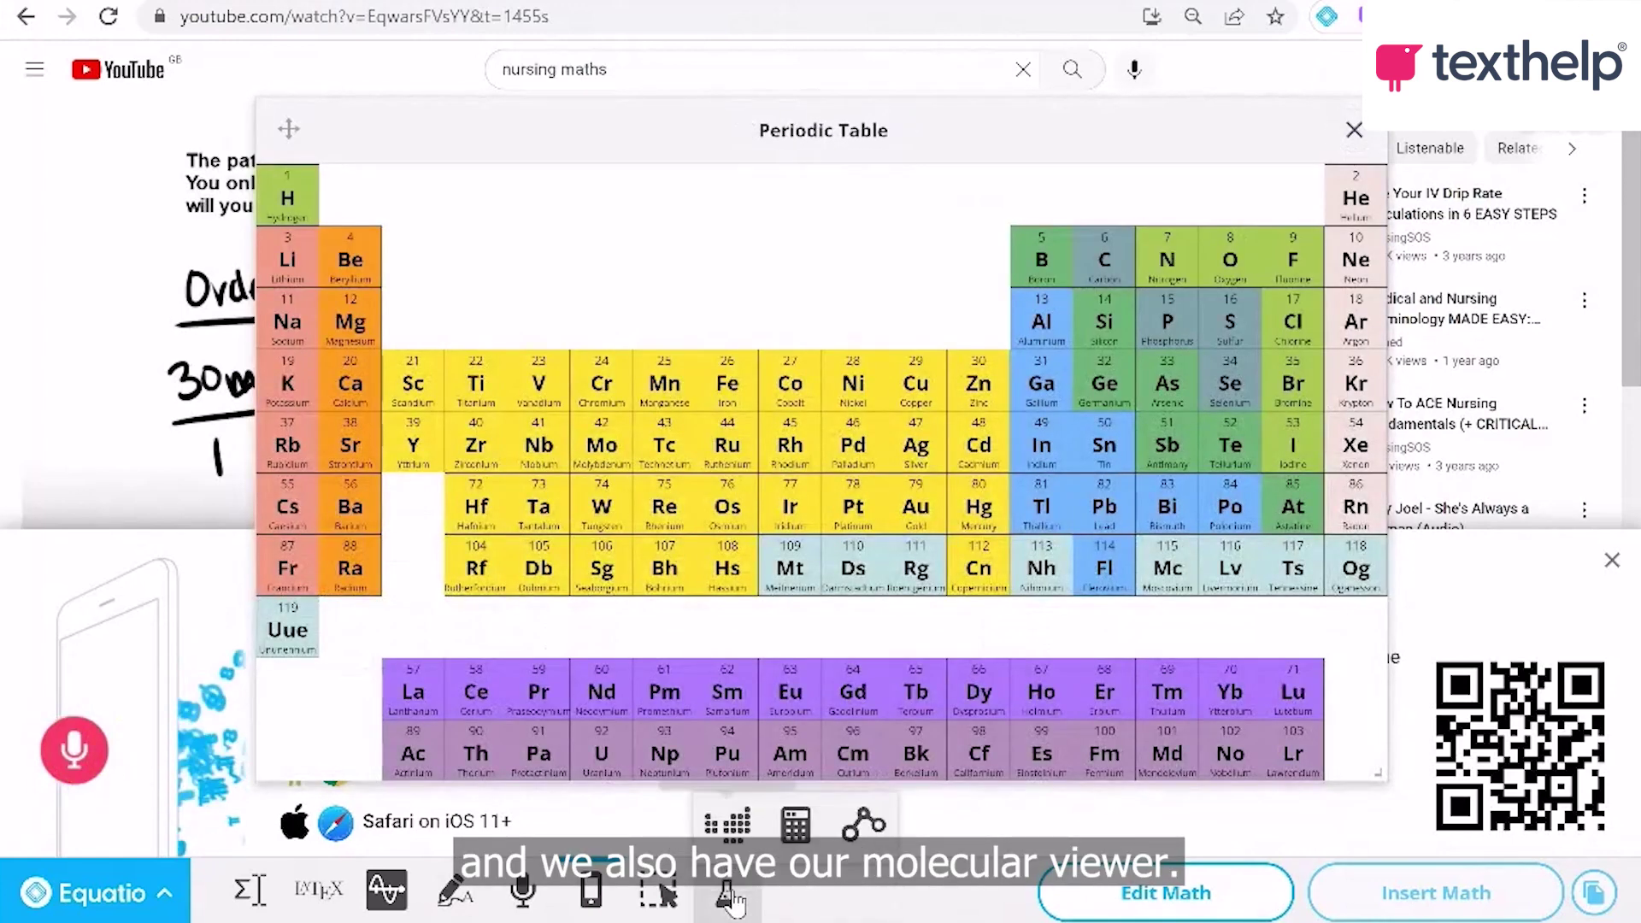
{"action": "left_click", "coordinate": [846, 819]}
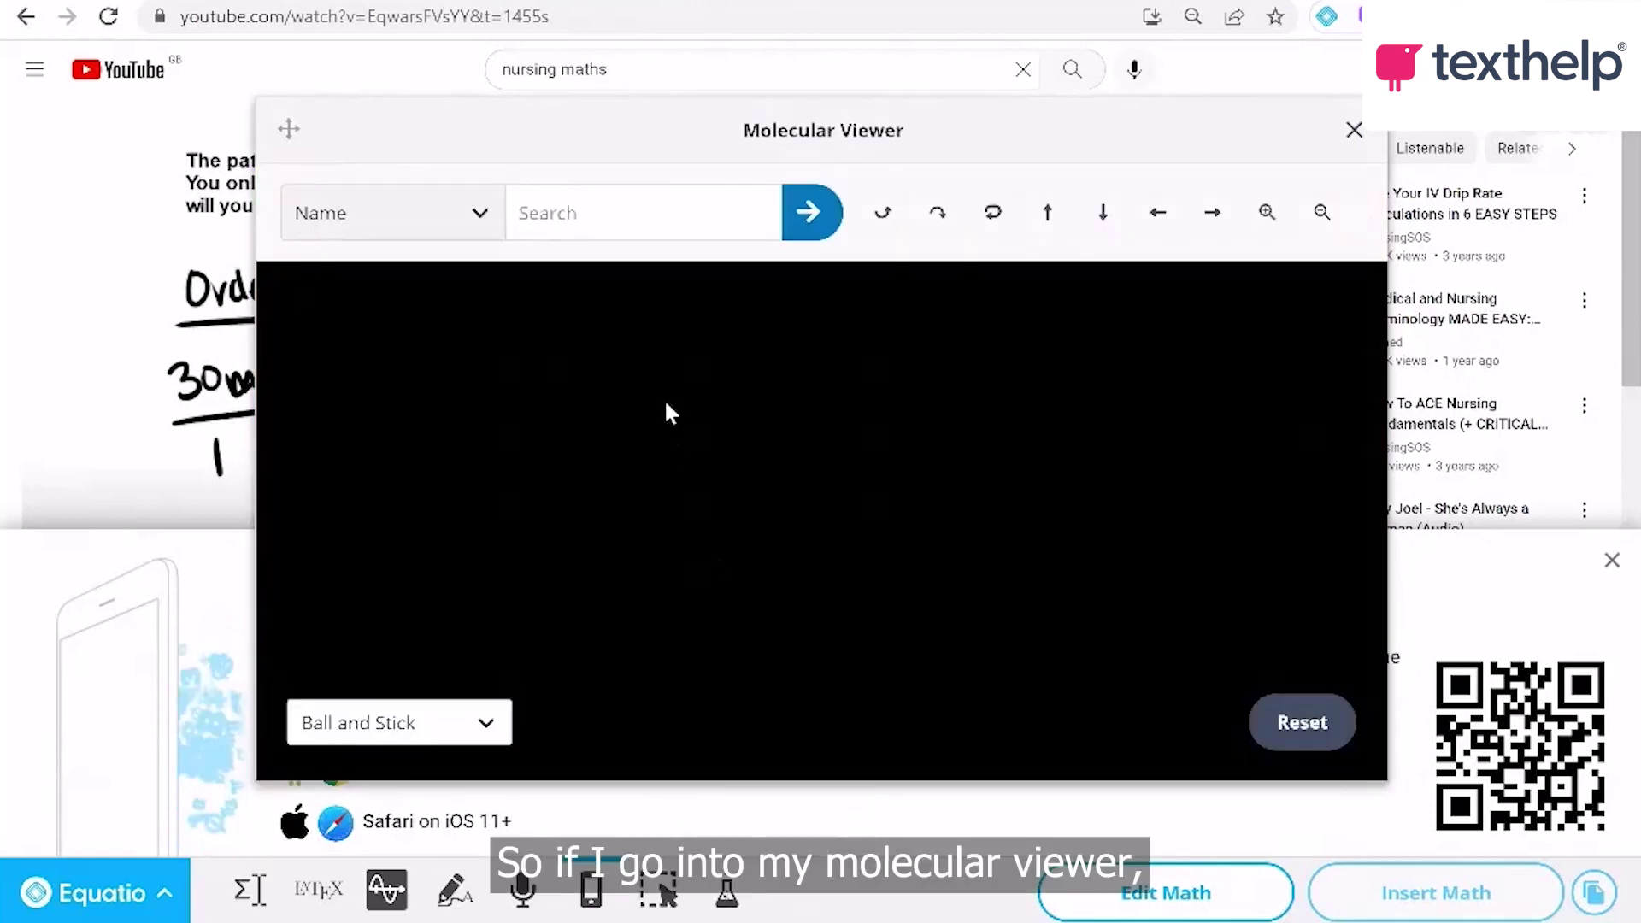
{"action": "type", "text": "sugar"}
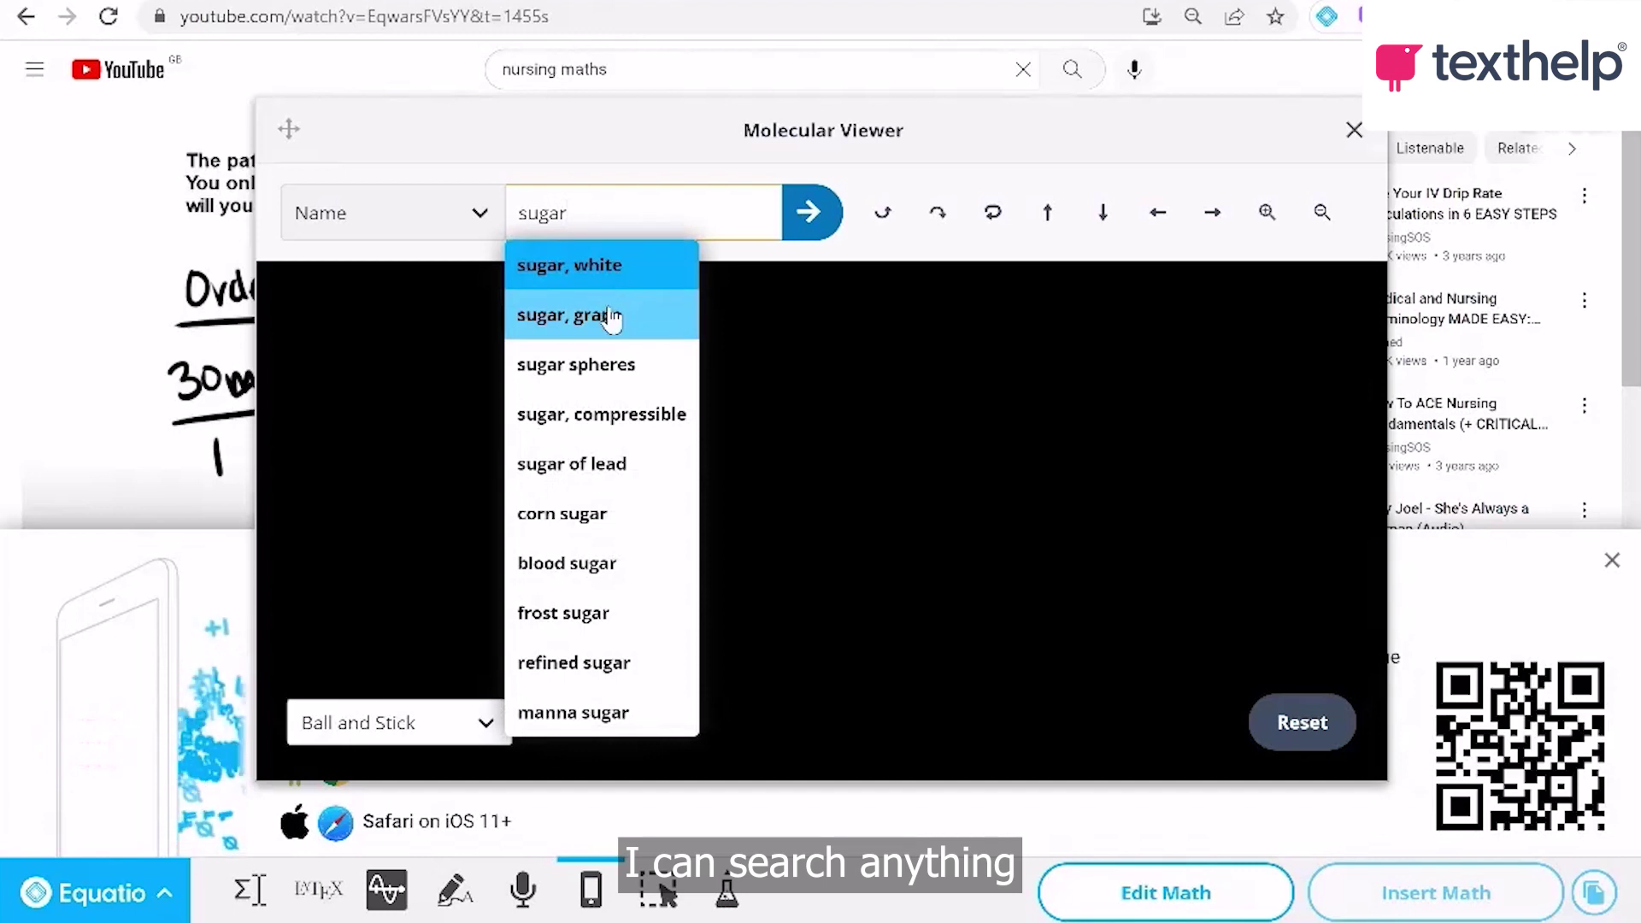
{"action": "left_click", "coordinate": [612, 319]}
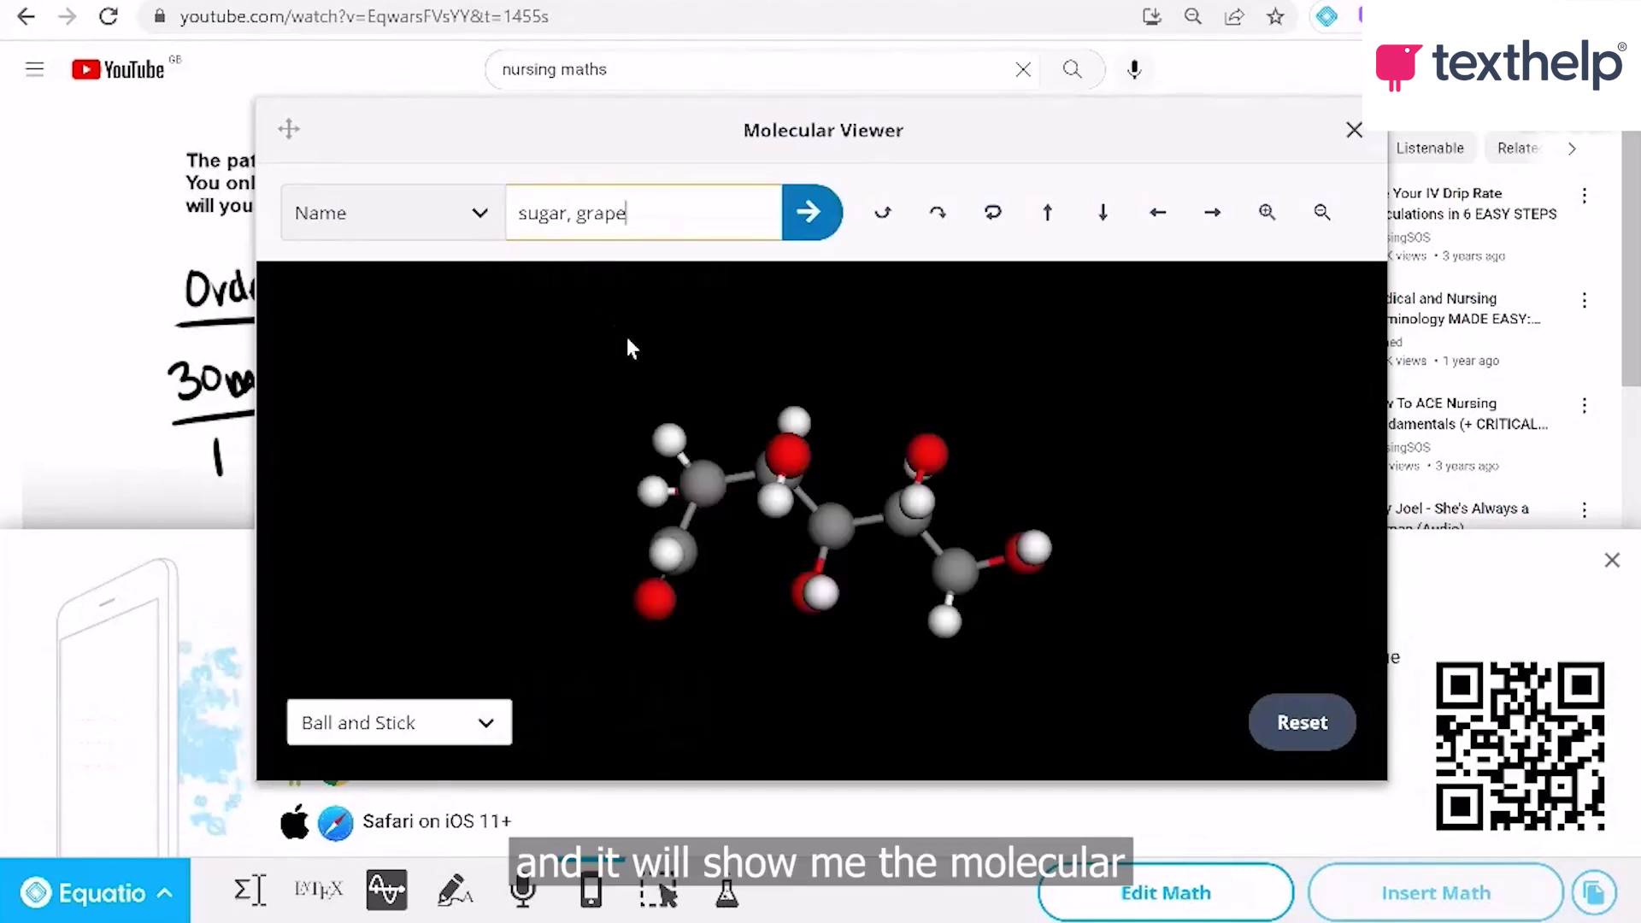
{"action": "left_click_drag", "start_coordinate": [755, 494], "coordinate": [1013, 453]}
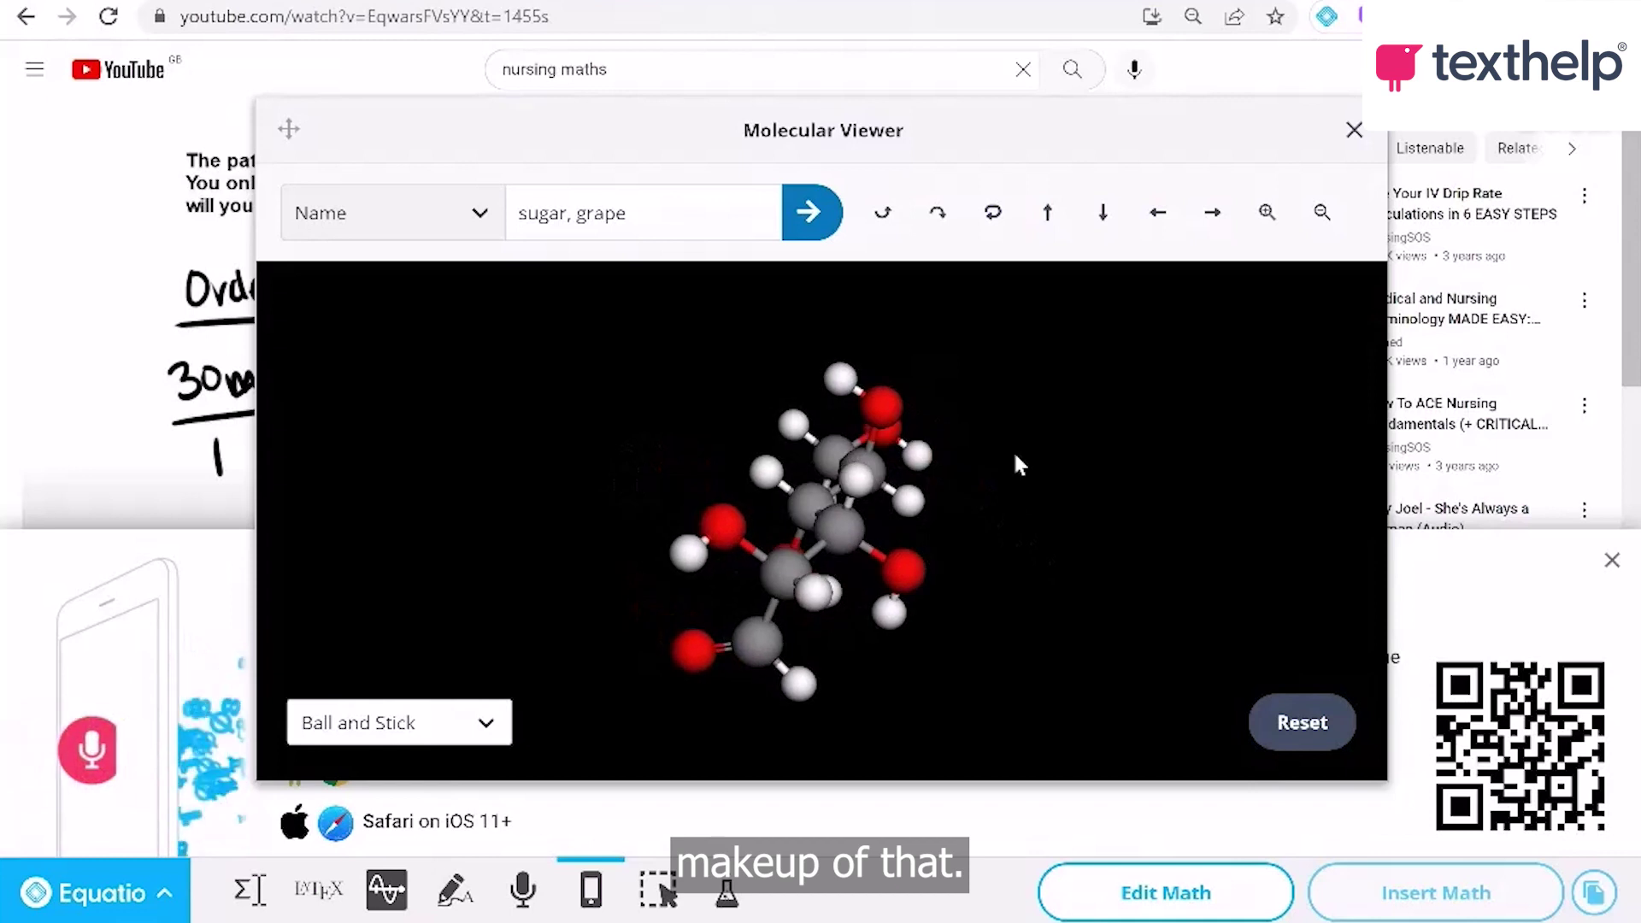
{"action": "left_click", "coordinate": [1355, 133]}
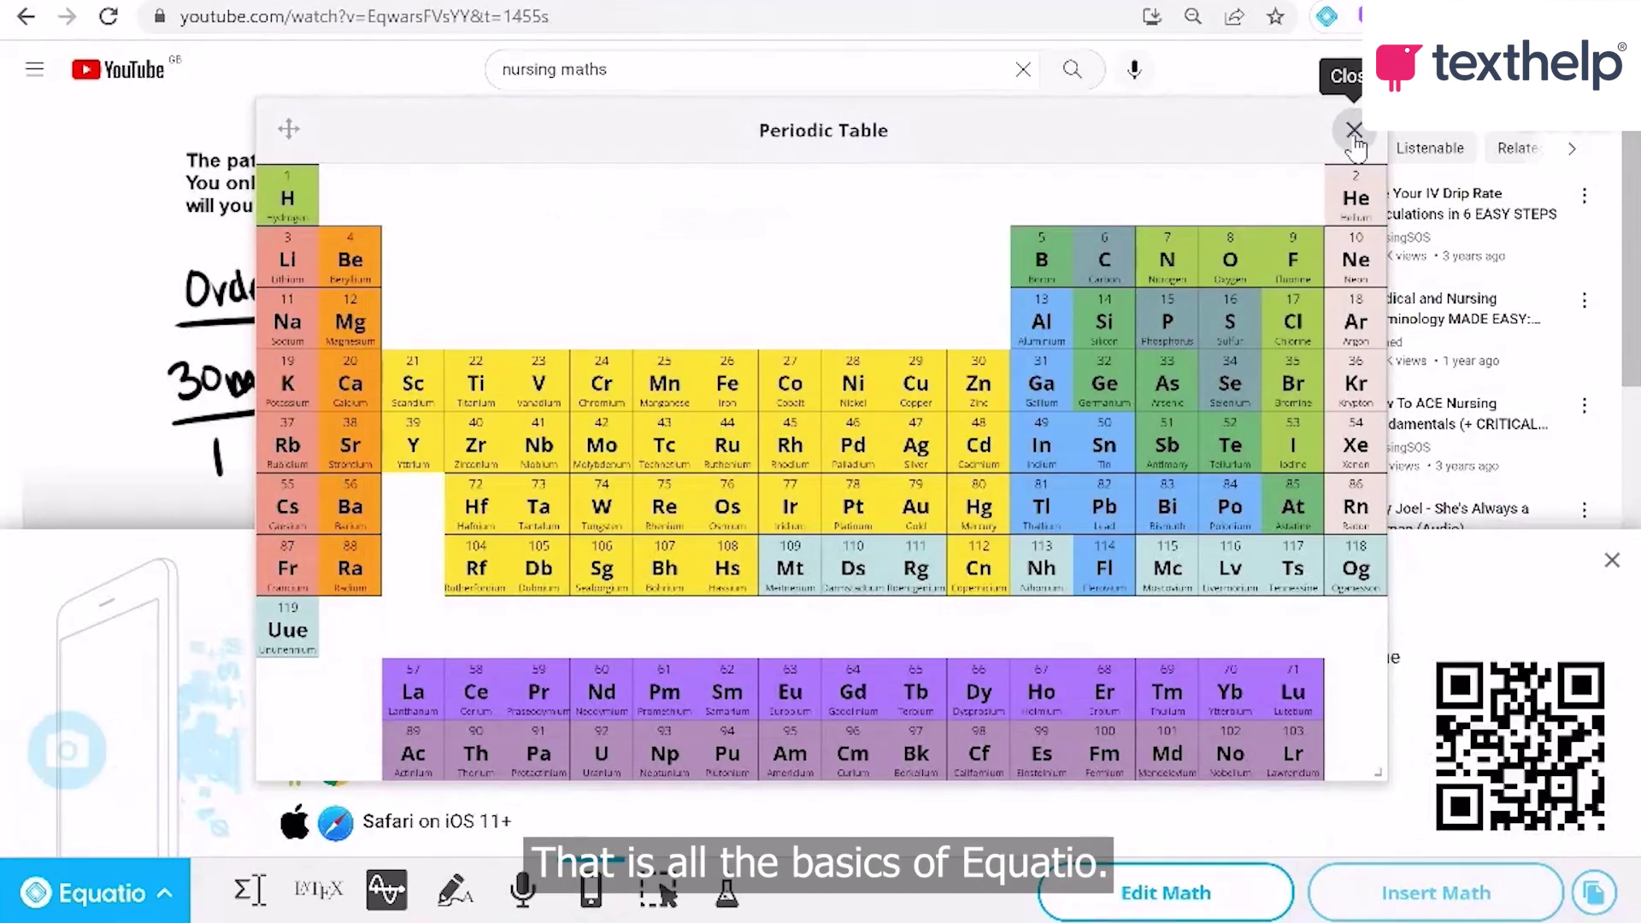